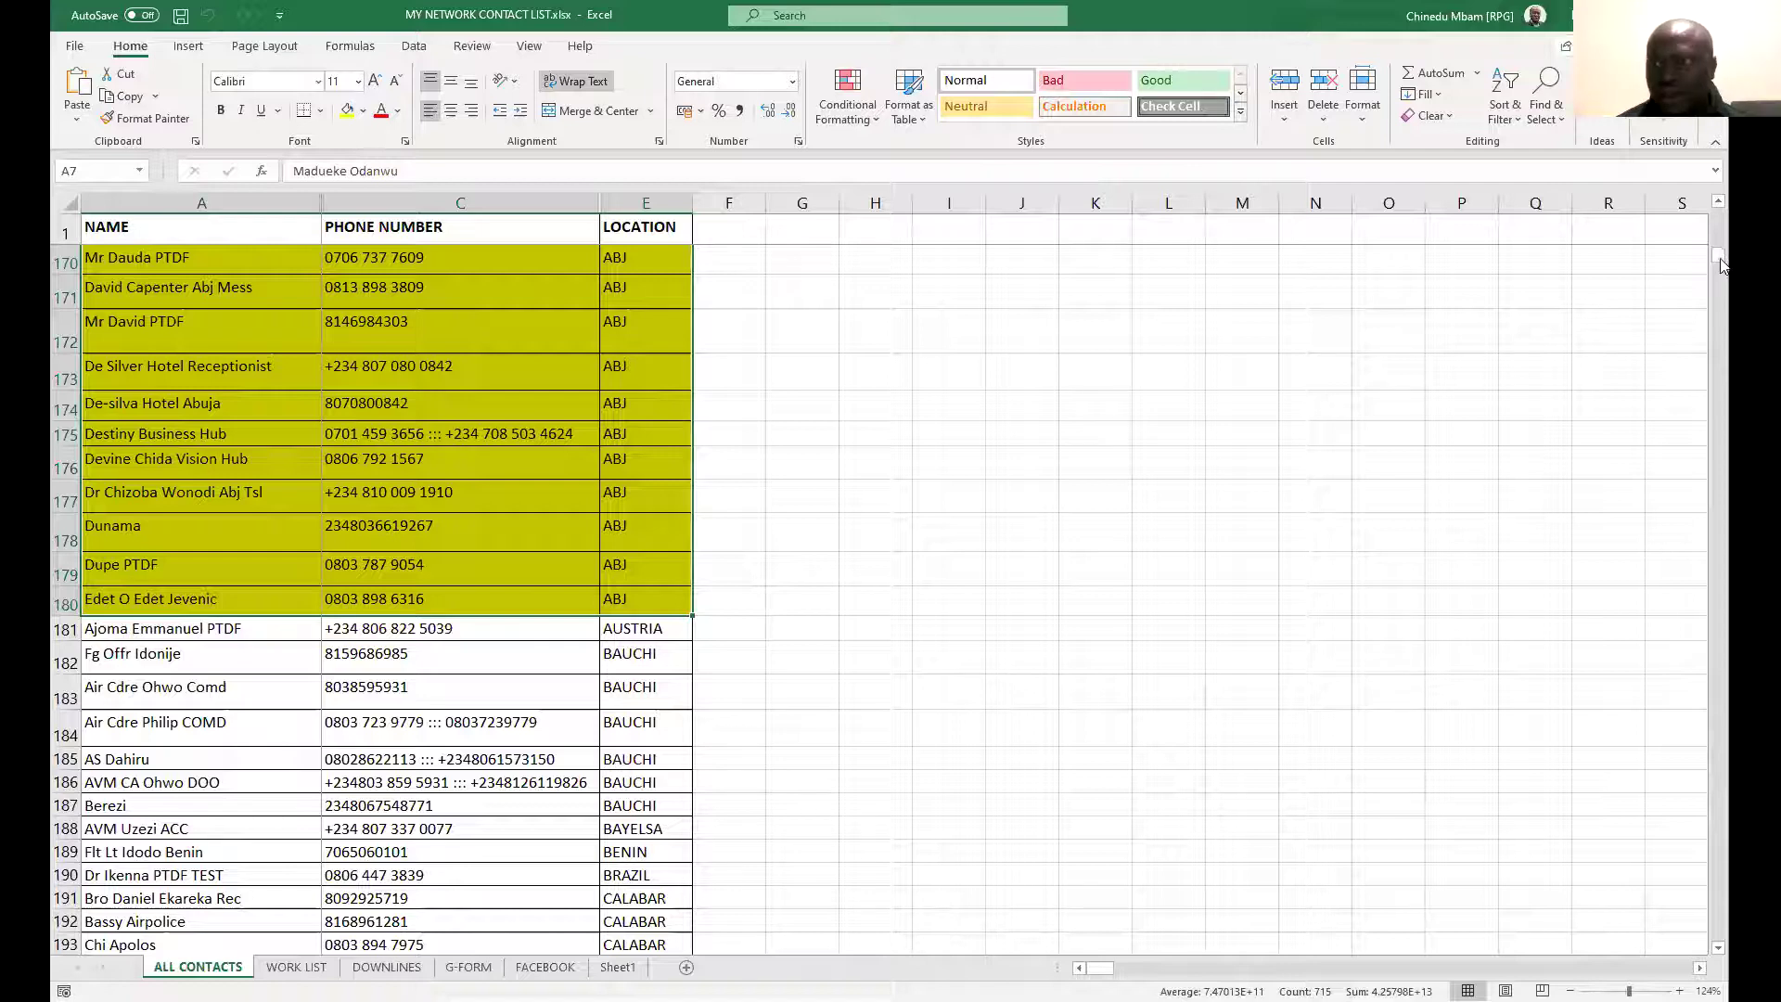
- Clear the highlighted range selection and survey the ALL CONTACTS list from its first row to its last entry, returning to the start
left_click_drag(1720, 262, 1715, 232)
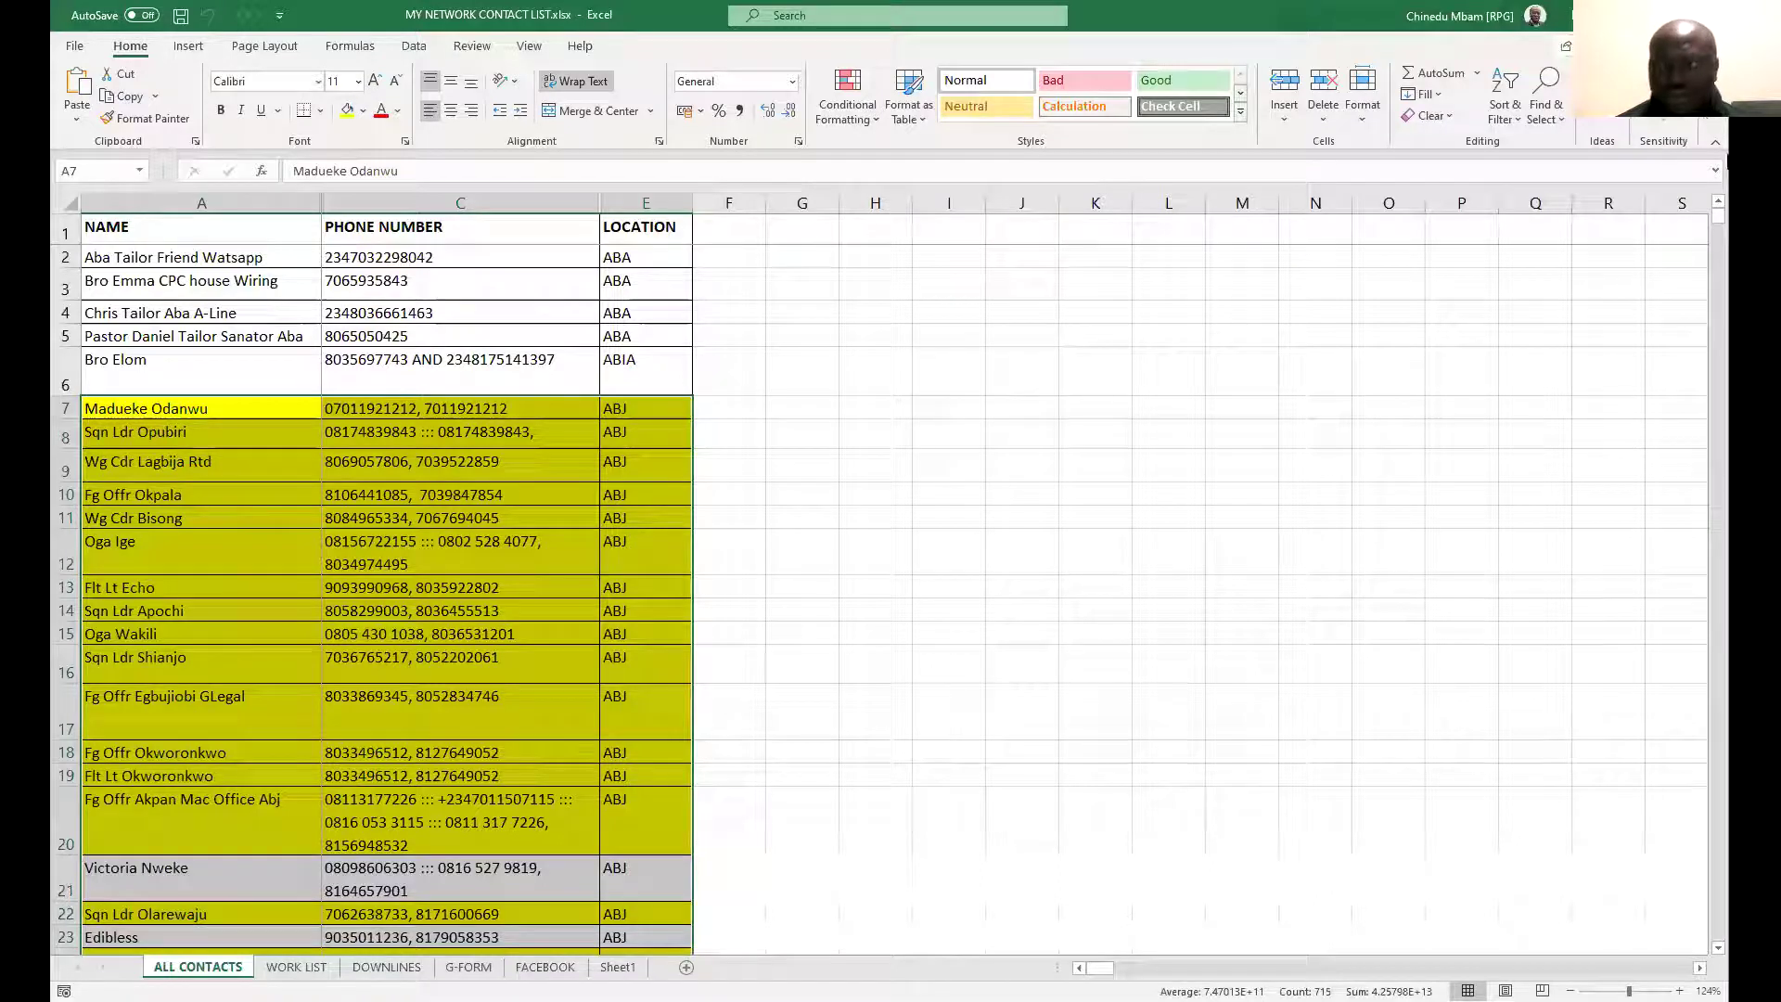
left_click_drag(1721, 219, 1725, 330)
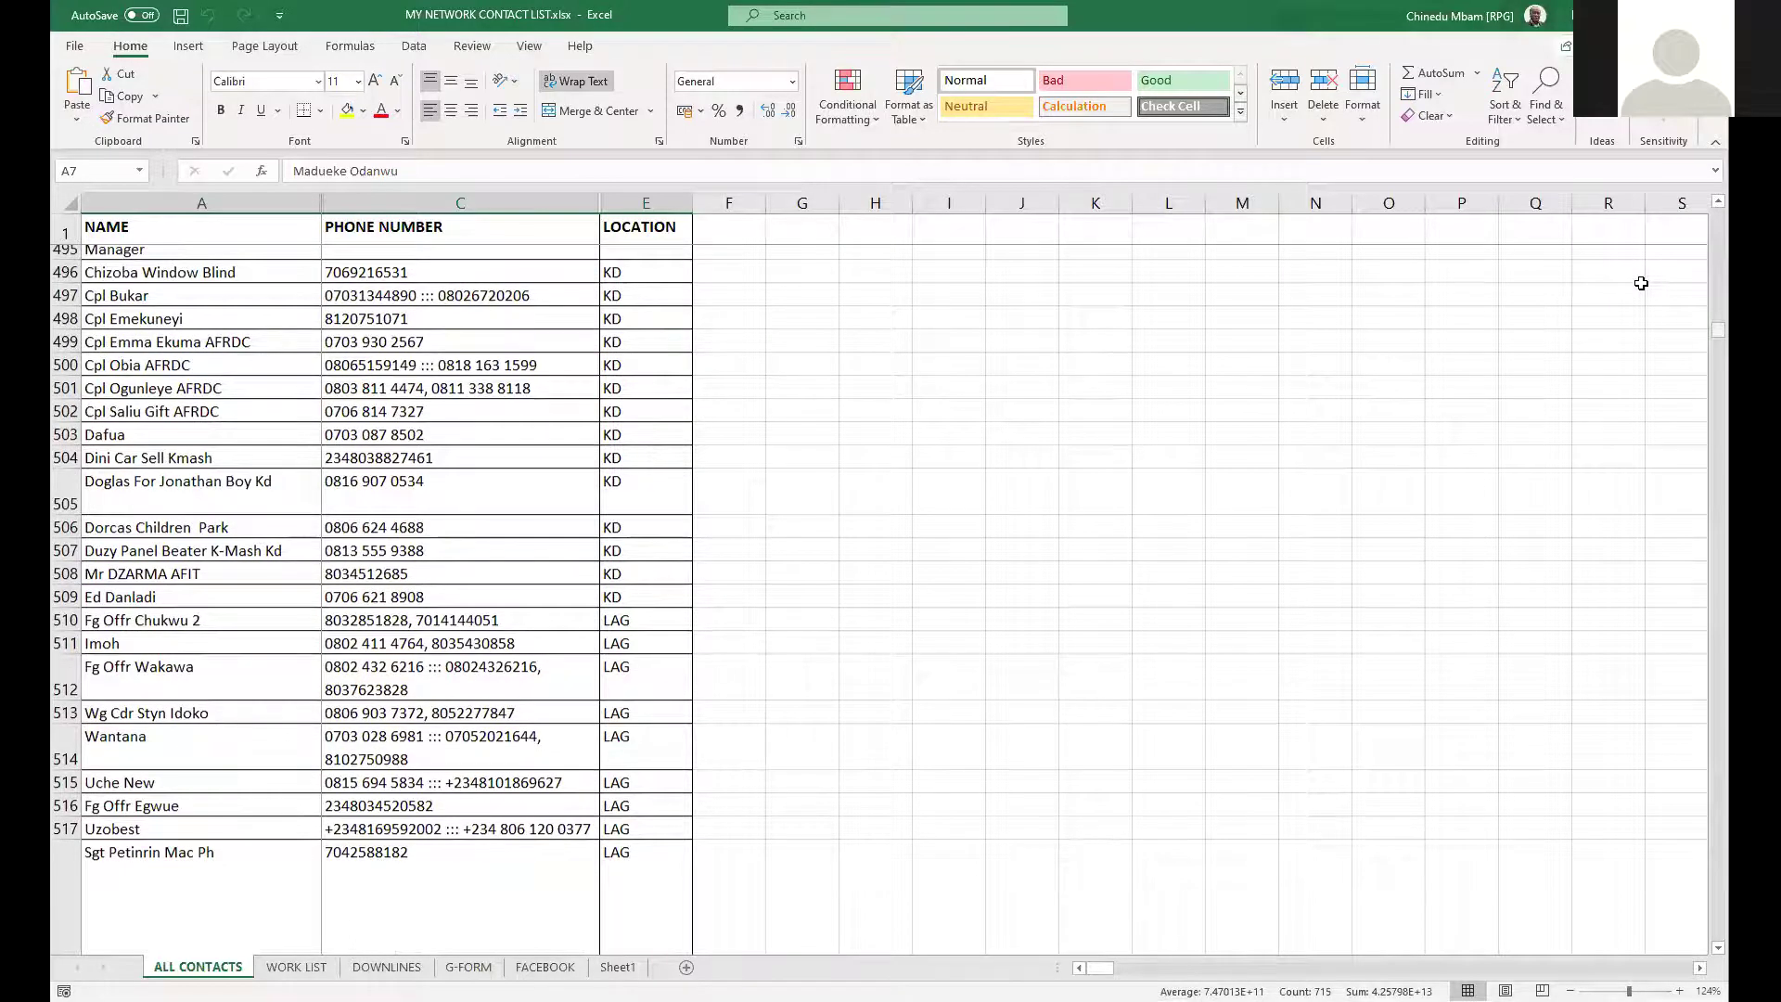
scroll(1641, 283, "down", 1)
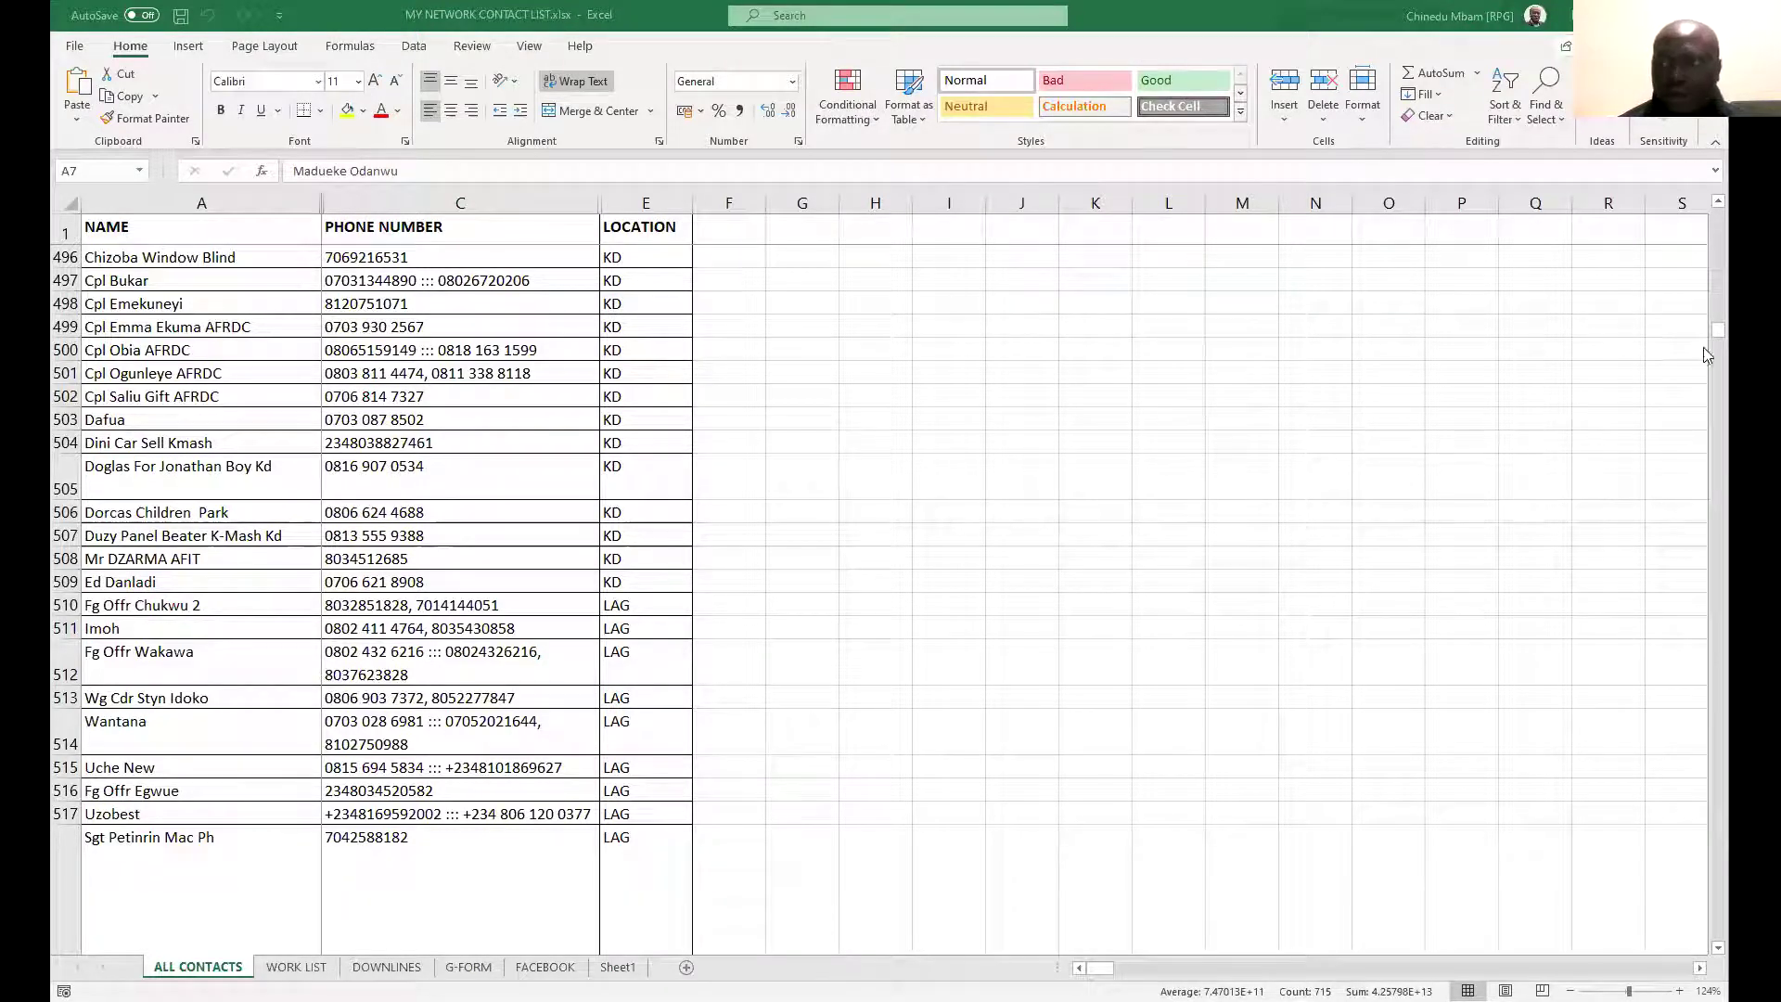
left_click(1317, 581)
left_click_drag(1714, 405, 1727, 945)
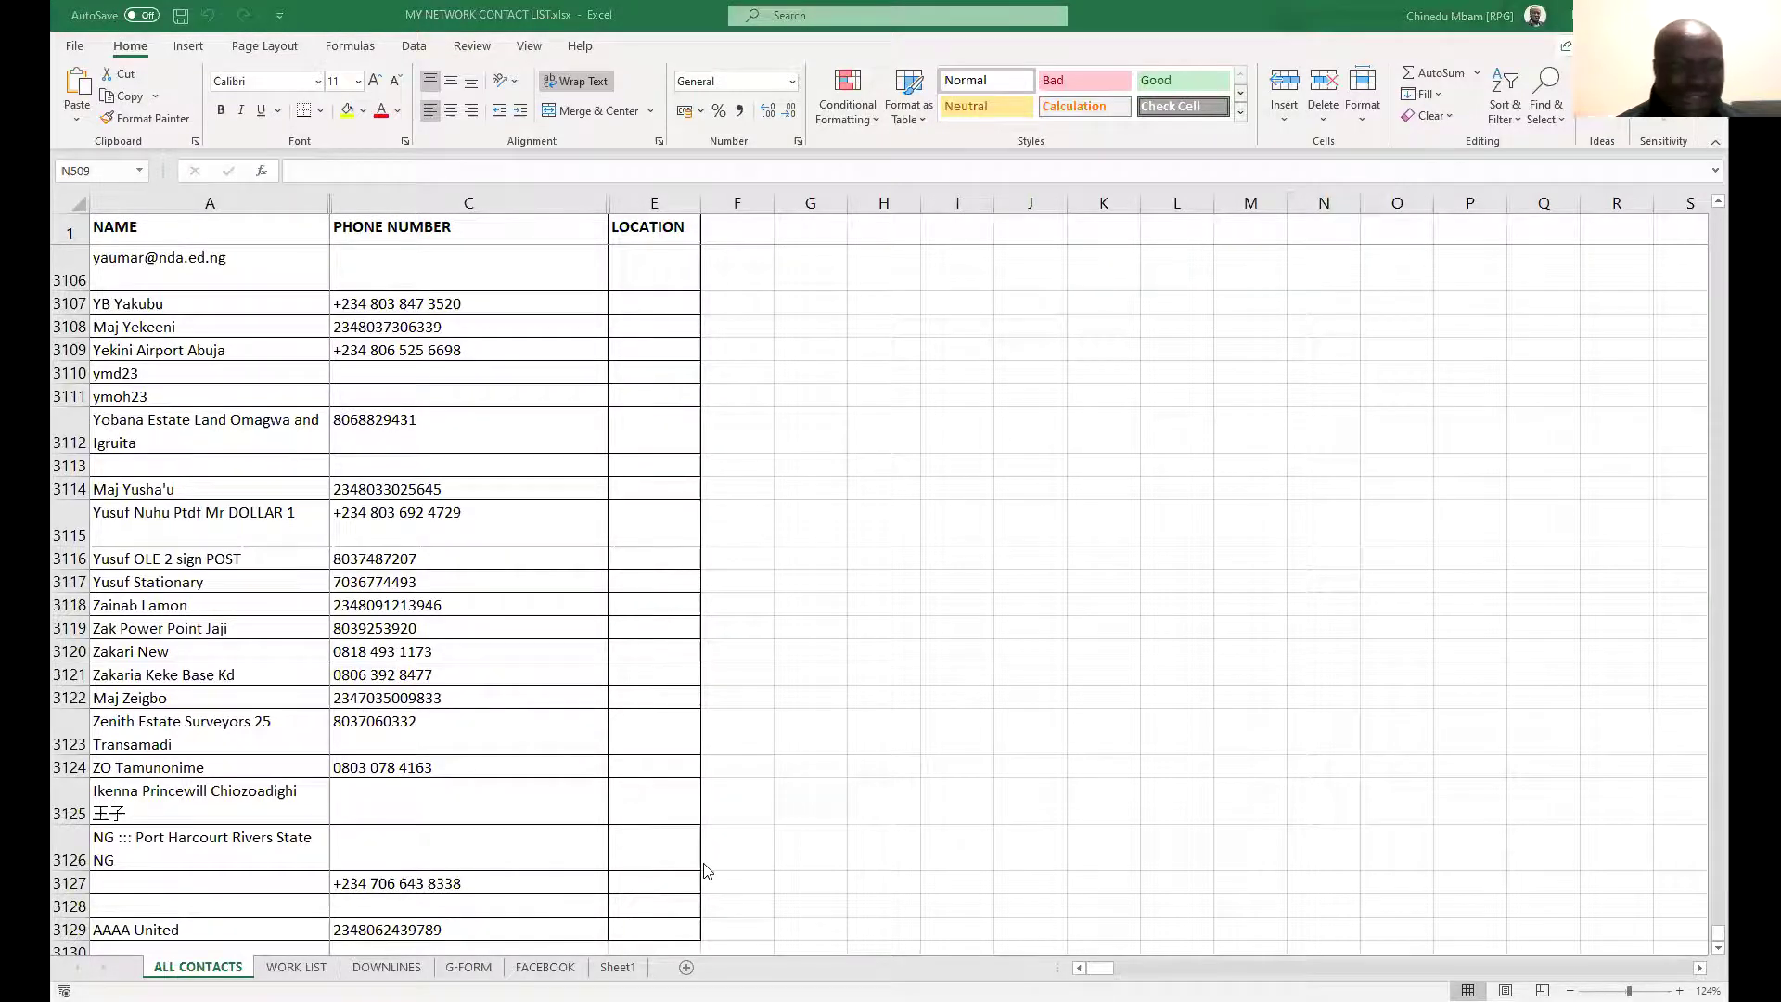
scroll(348, 862, "down", 3)
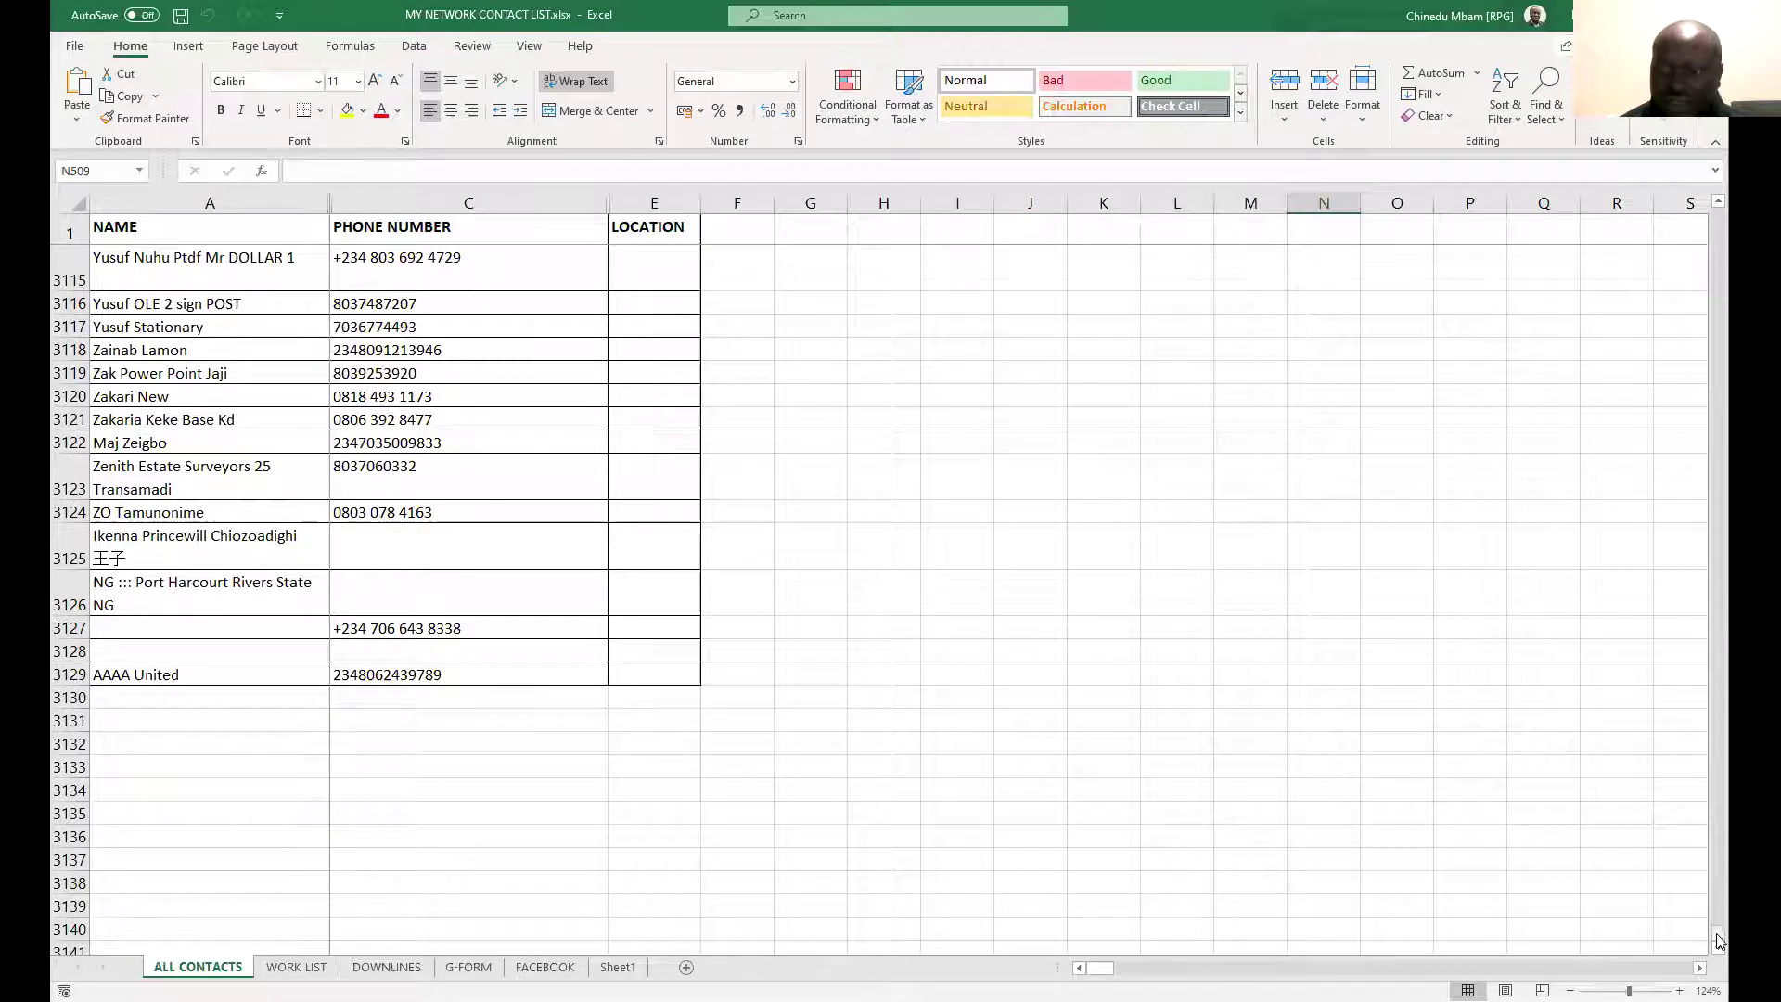
left_click_drag(1719, 936, 1716, 215)
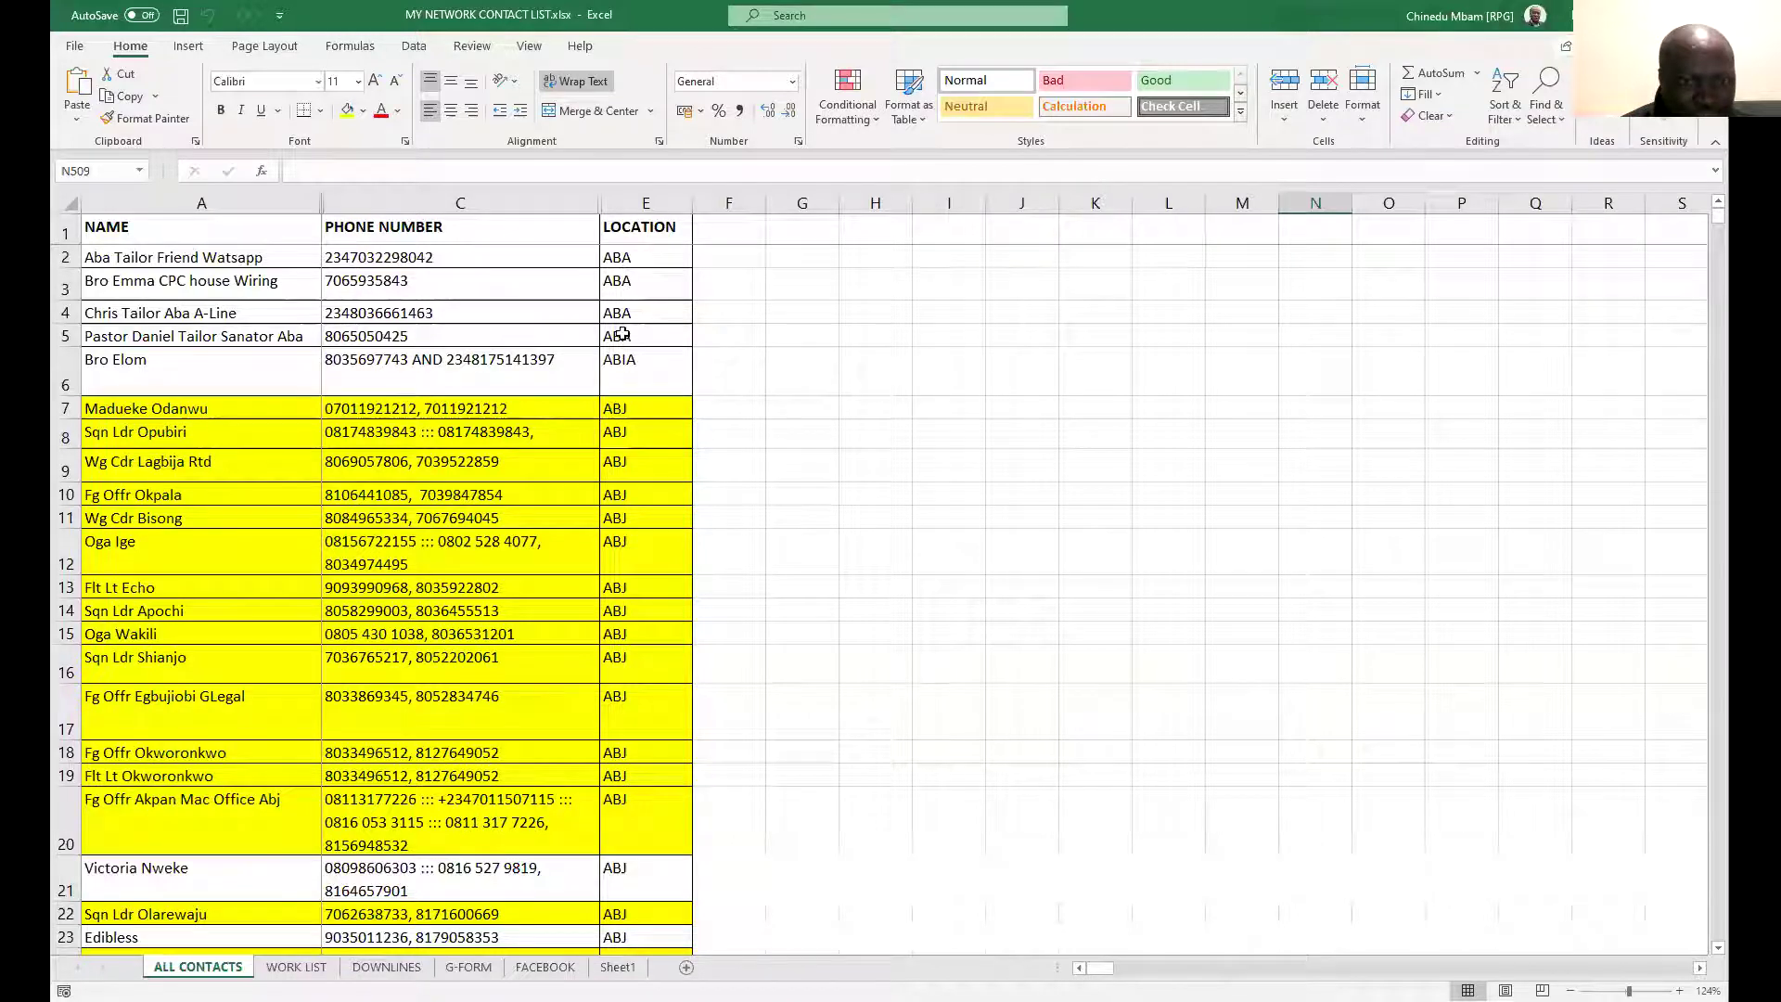
- Examine the contacts grouped by location in ALL CONTACTS, from the ABA and yellow ABJ rows through the first DN rows
scroll(634, 458, "down", 7)
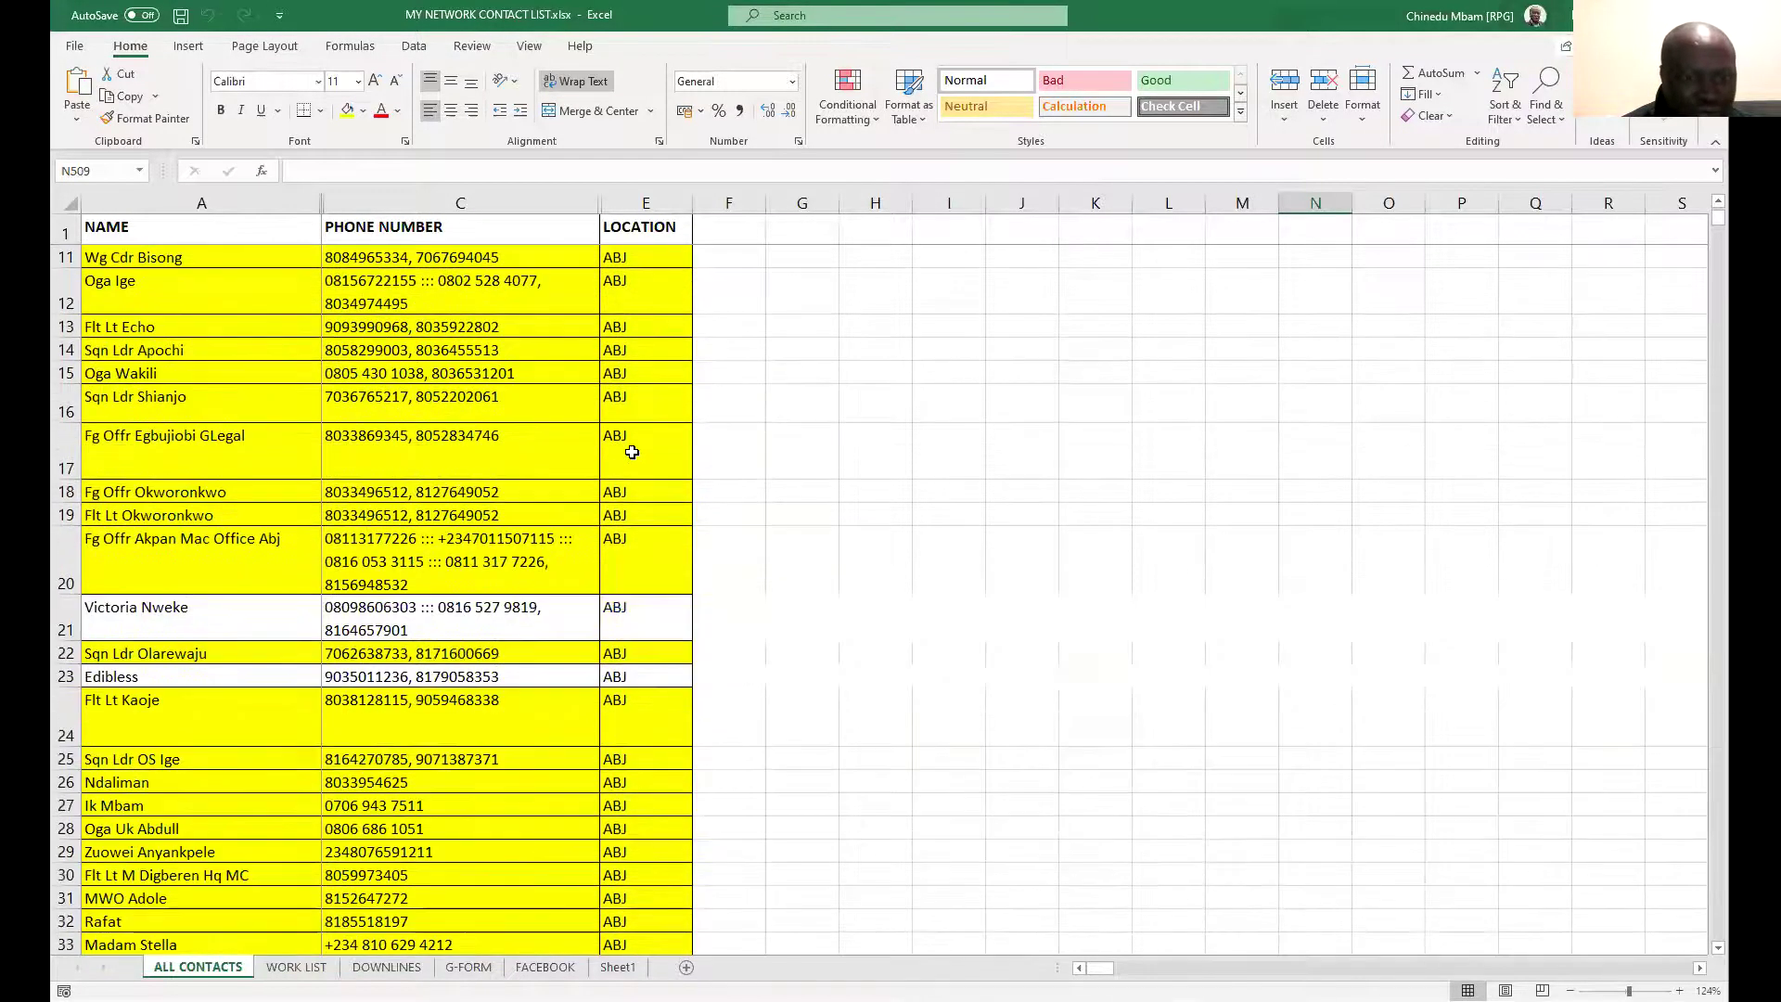
scroll(634, 458, "down", 20)
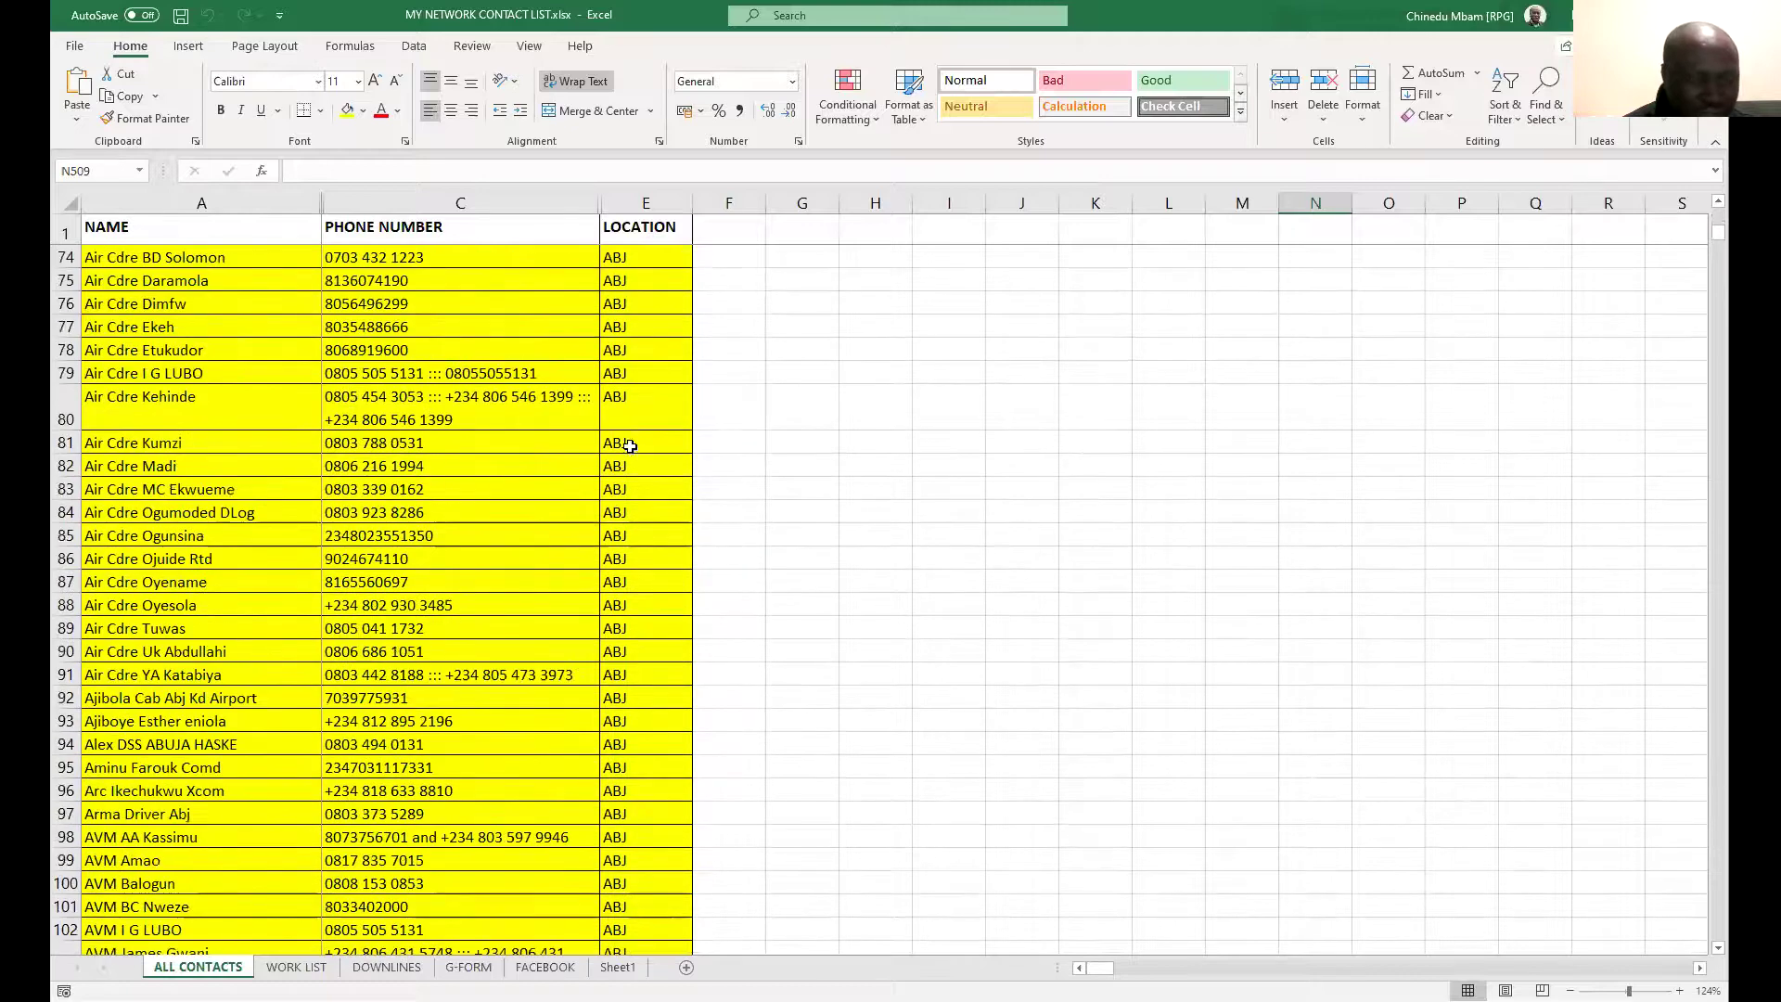
scroll(630, 448, "down", 20)
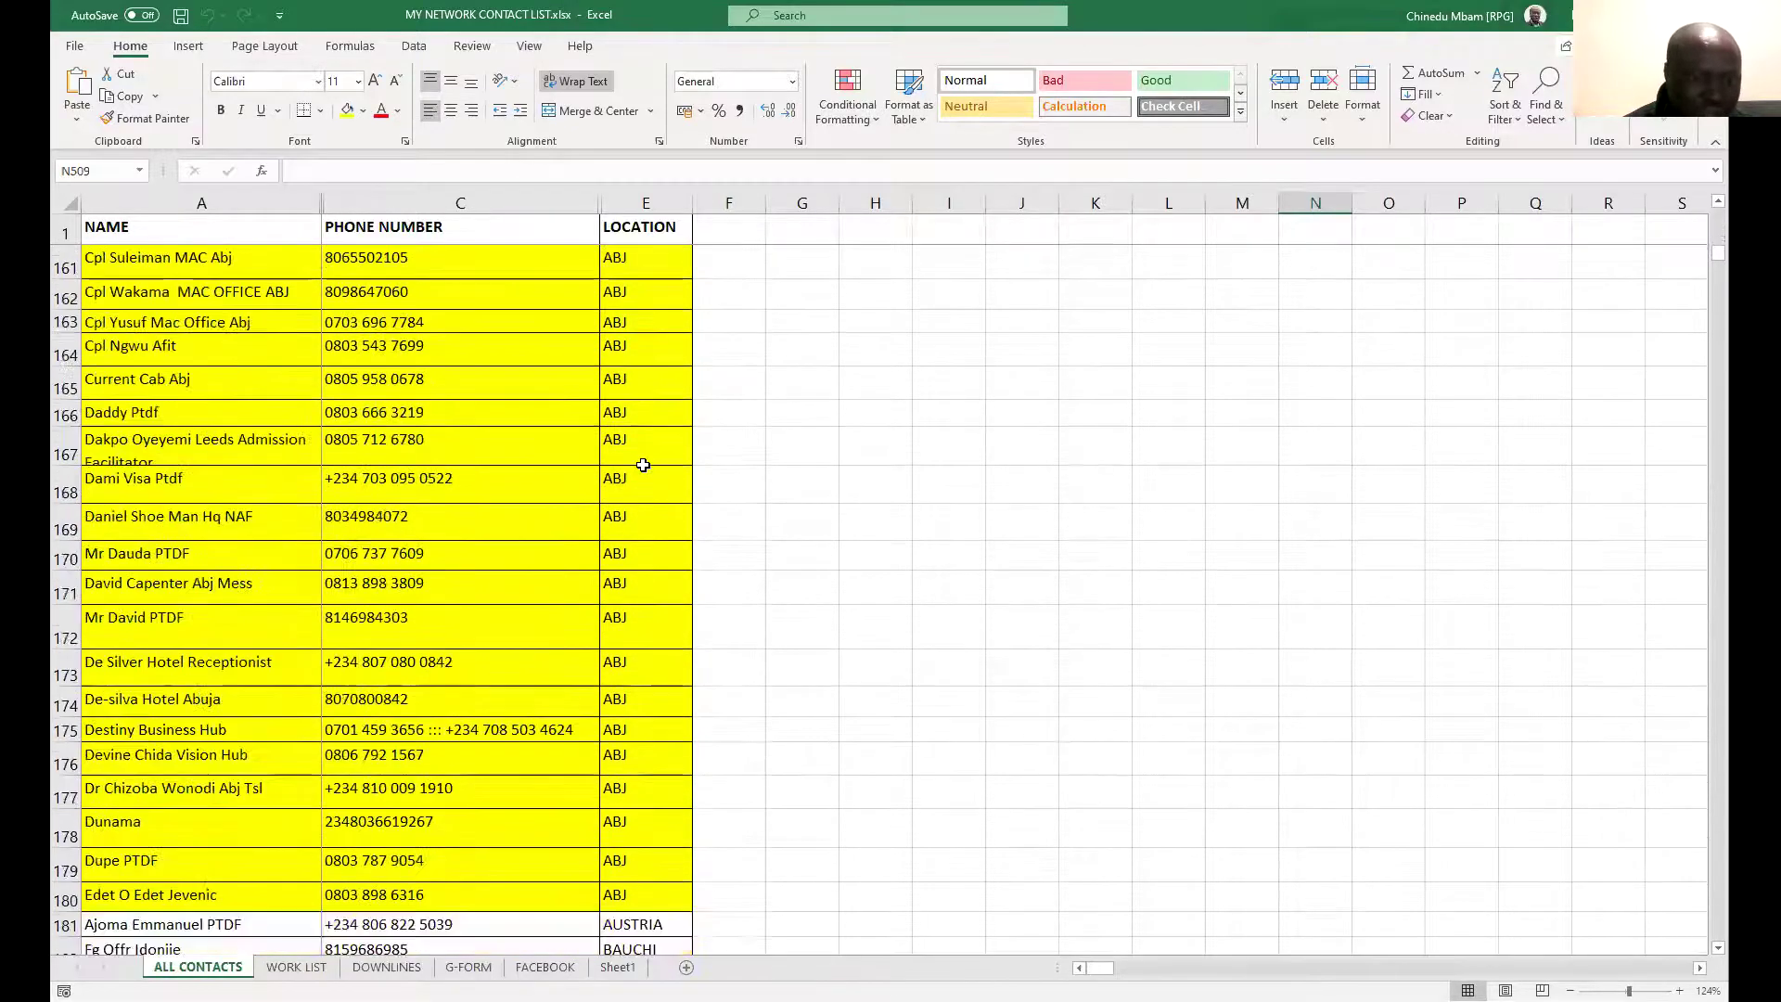
scroll(645, 469, "down", 5)
scroll(634, 371, "up", 5)
scroll(628, 315, "down", 3)
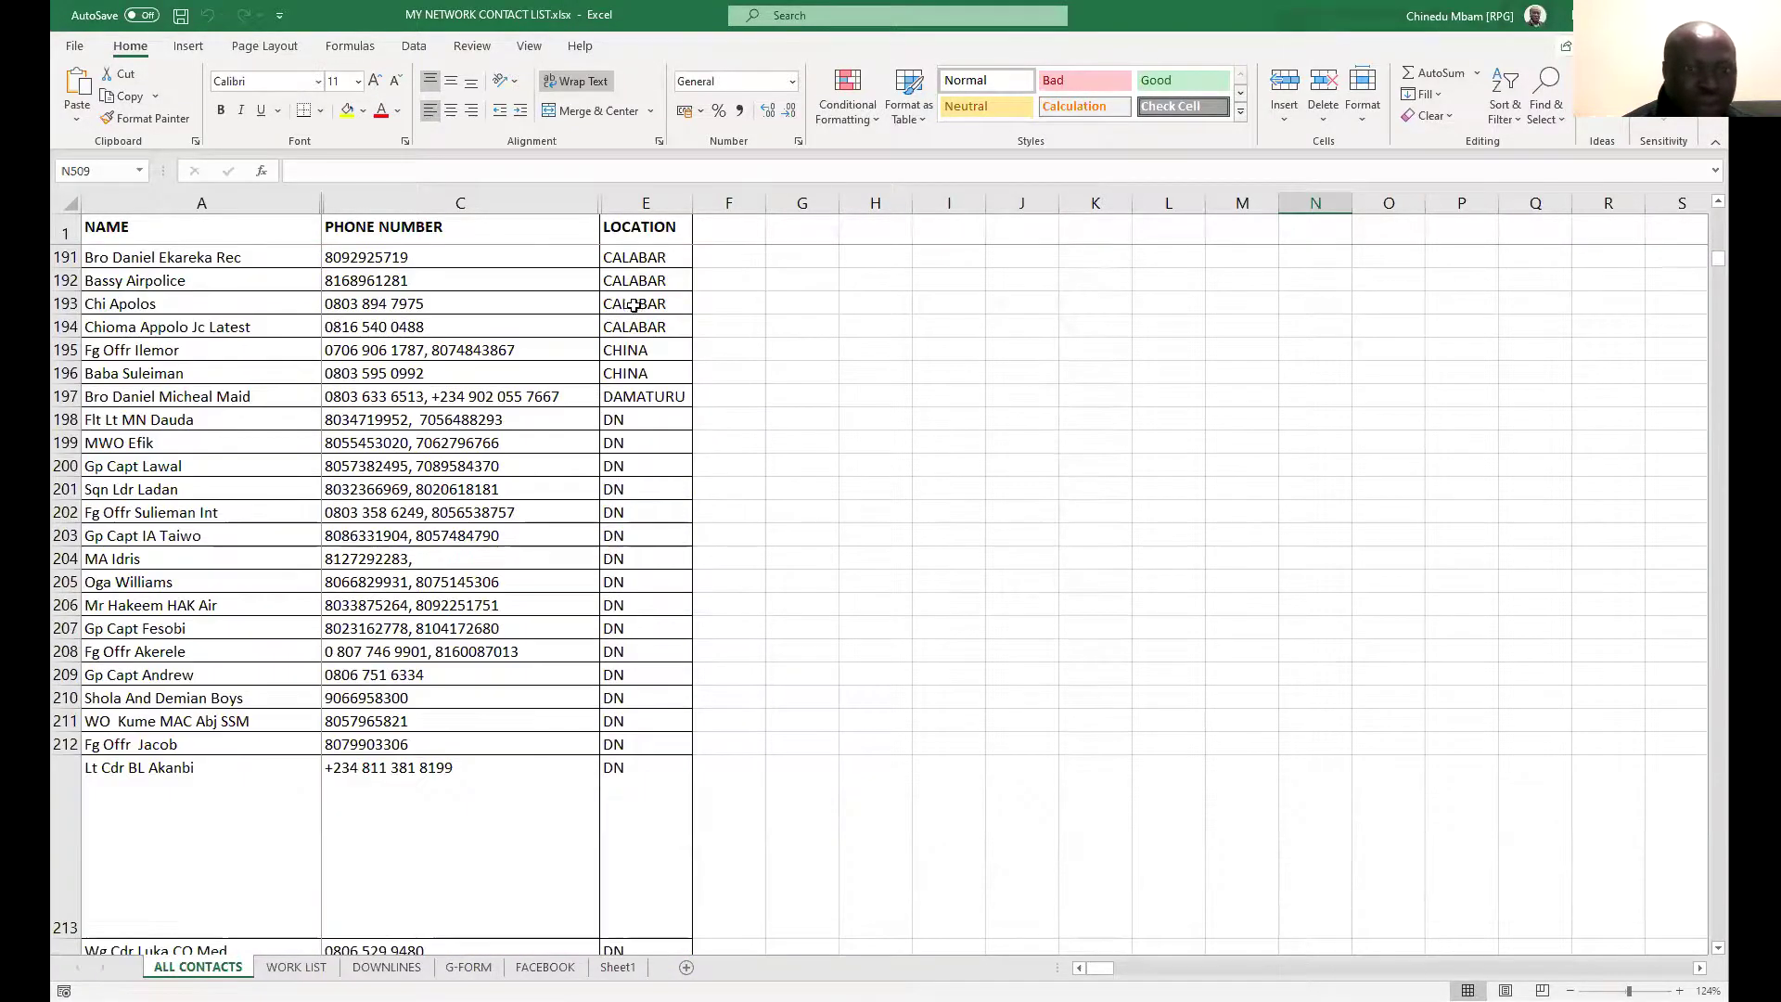
scroll(632, 305, "down", 2)
scroll(619, 371, "up", 1)
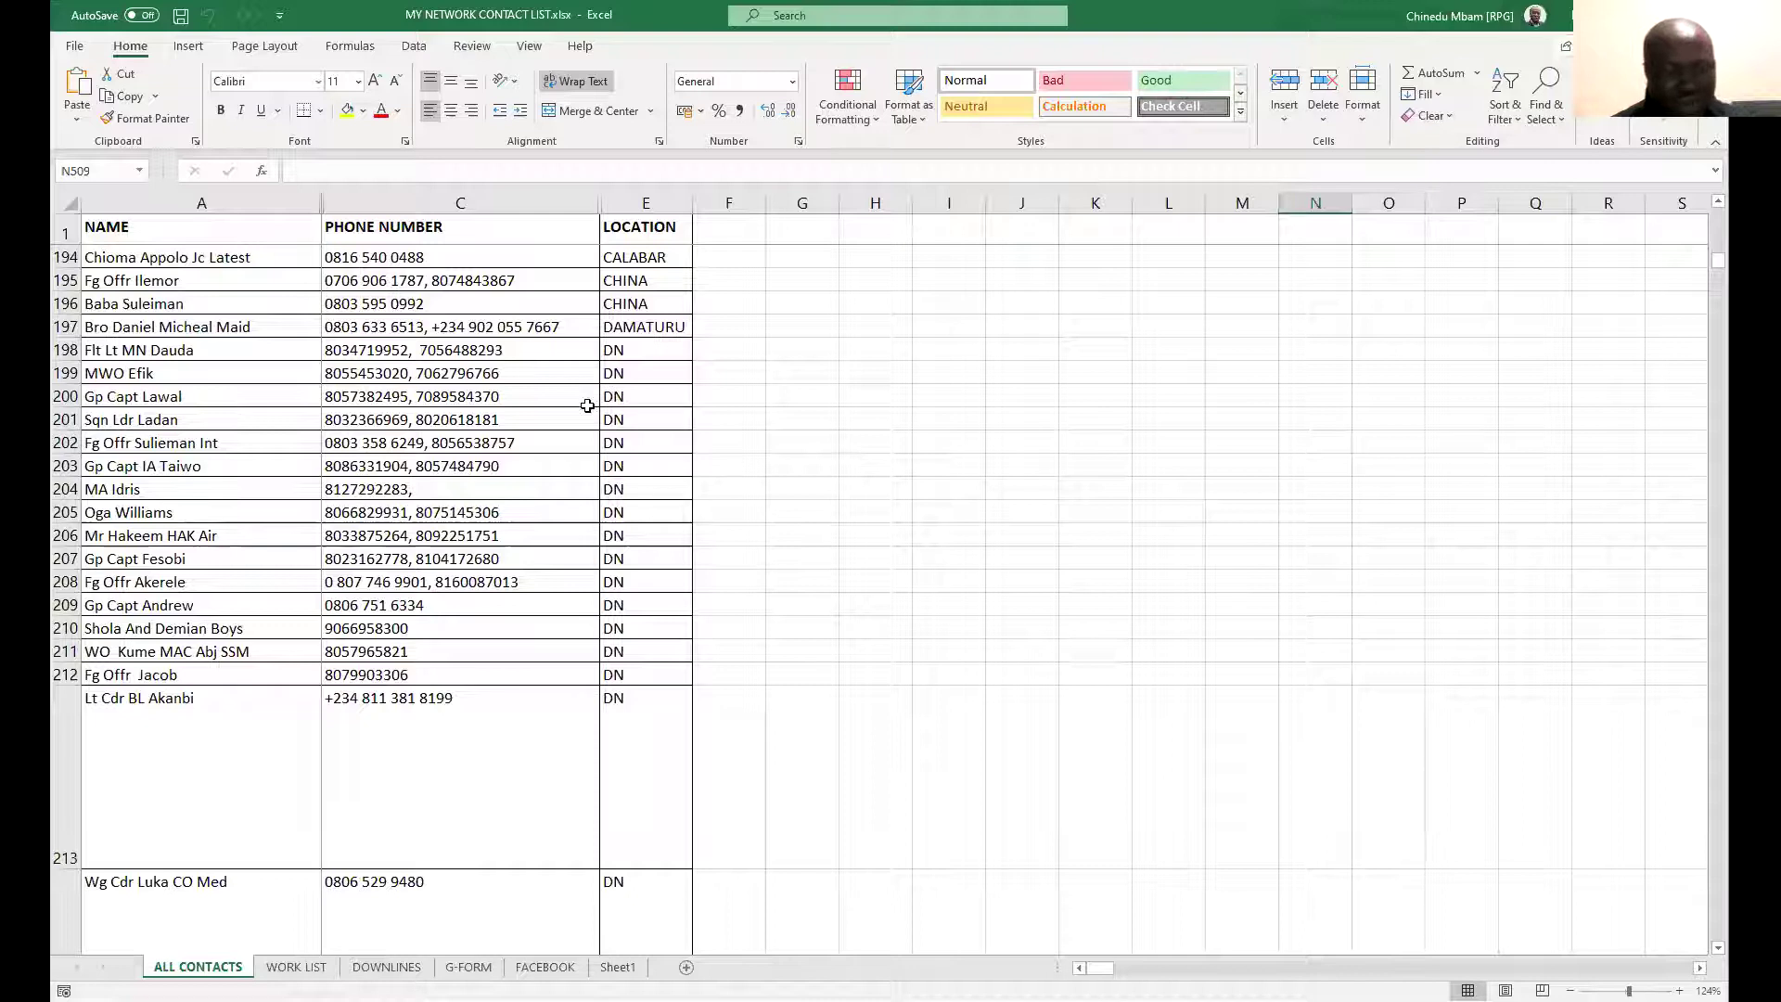
- Review the contacts located in DN, JAJI, JOS, KANO, KD and LAG in the location-sorted list
scroll(604, 505, "down", 3)
scroll(604, 506, "down", 20)
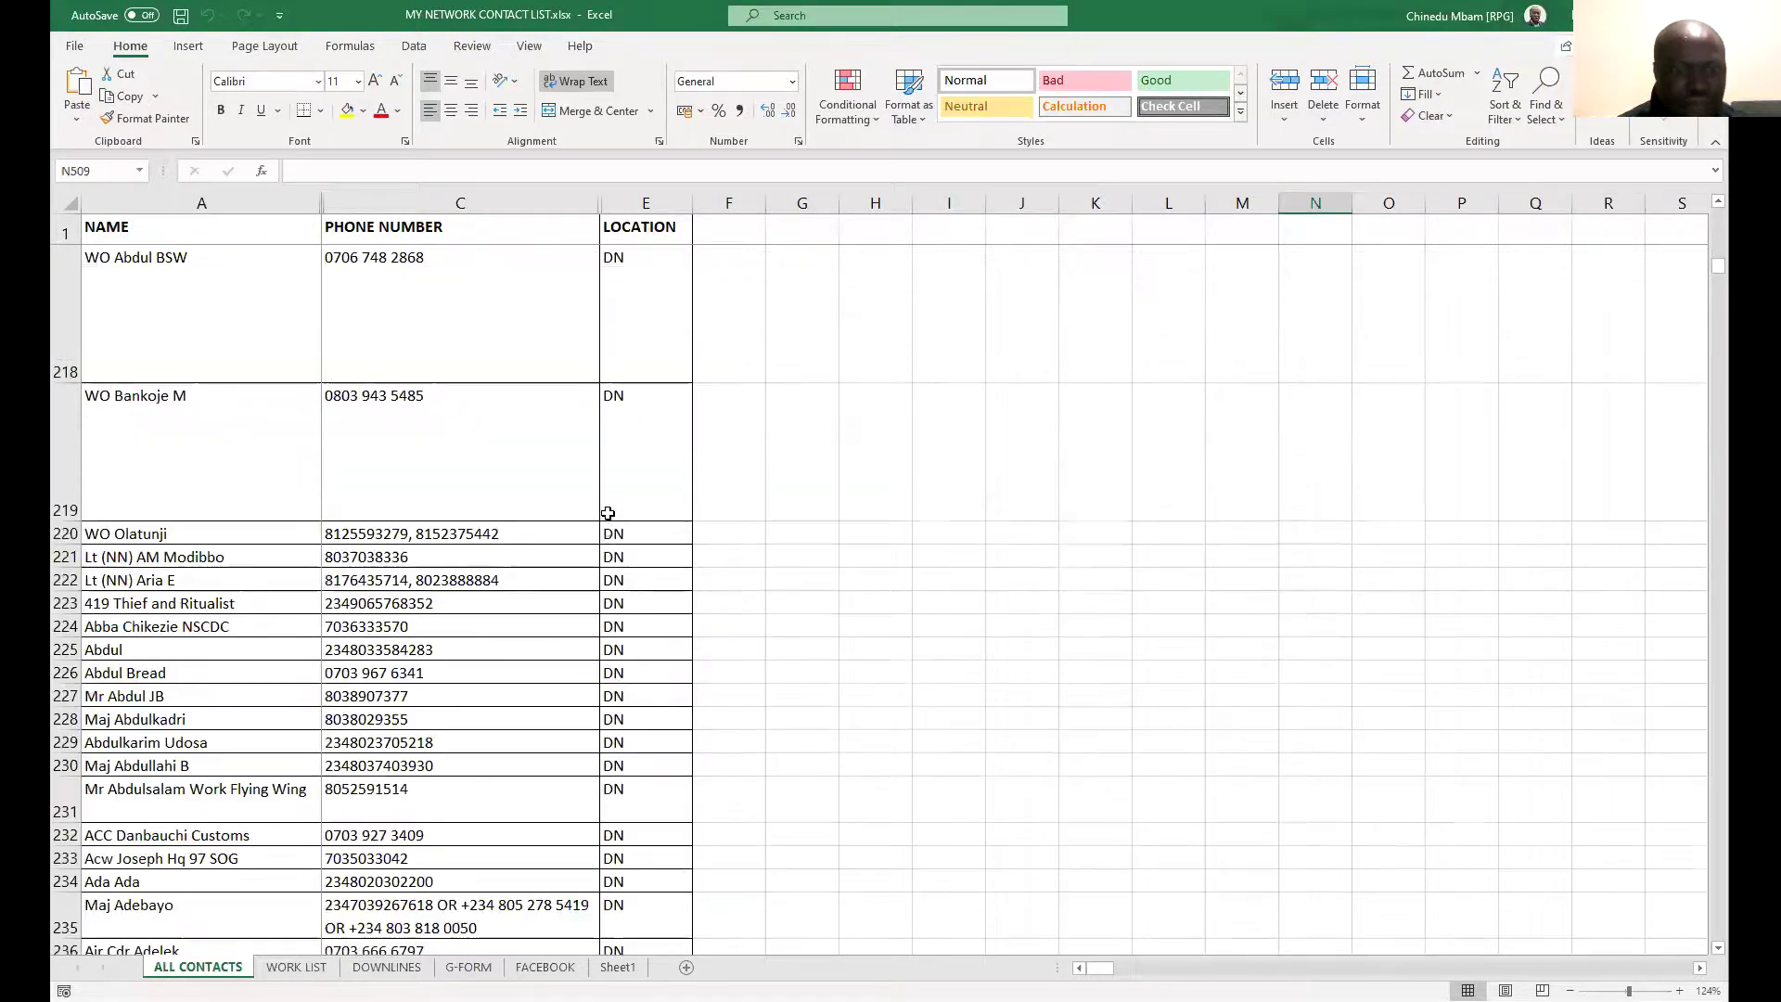
scroll(607, 556, "down", 12)
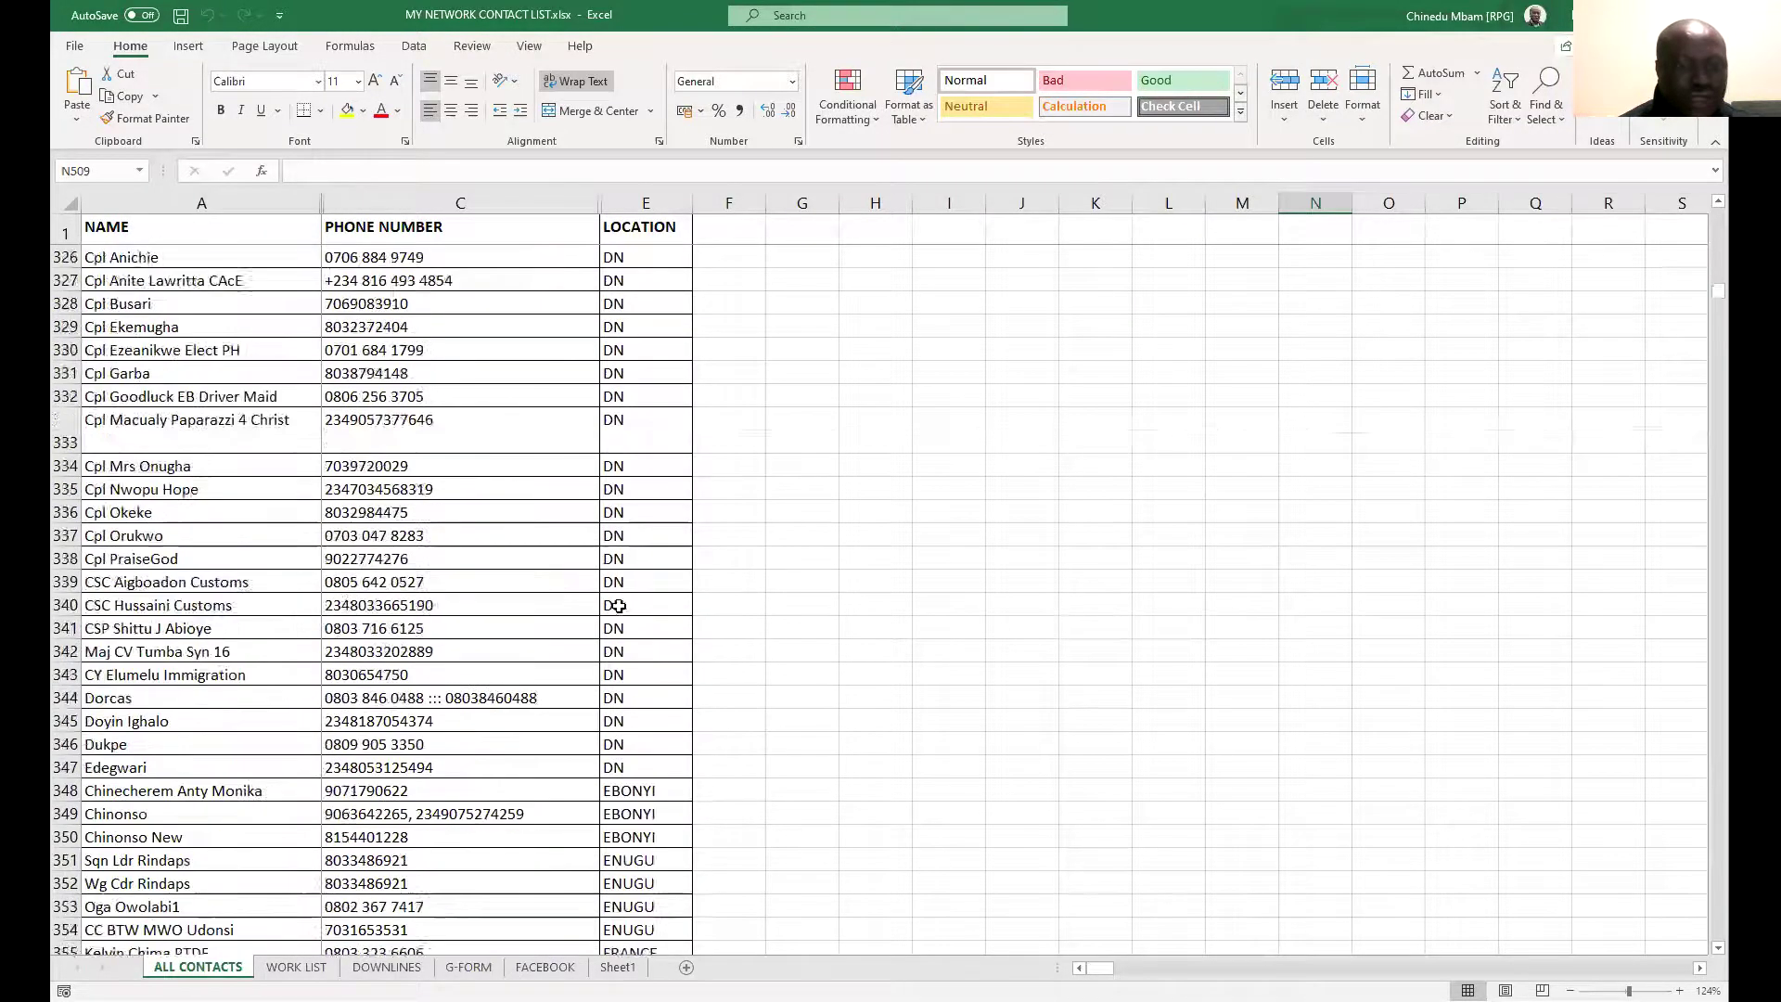
scroll(621, 440, "down", 7)
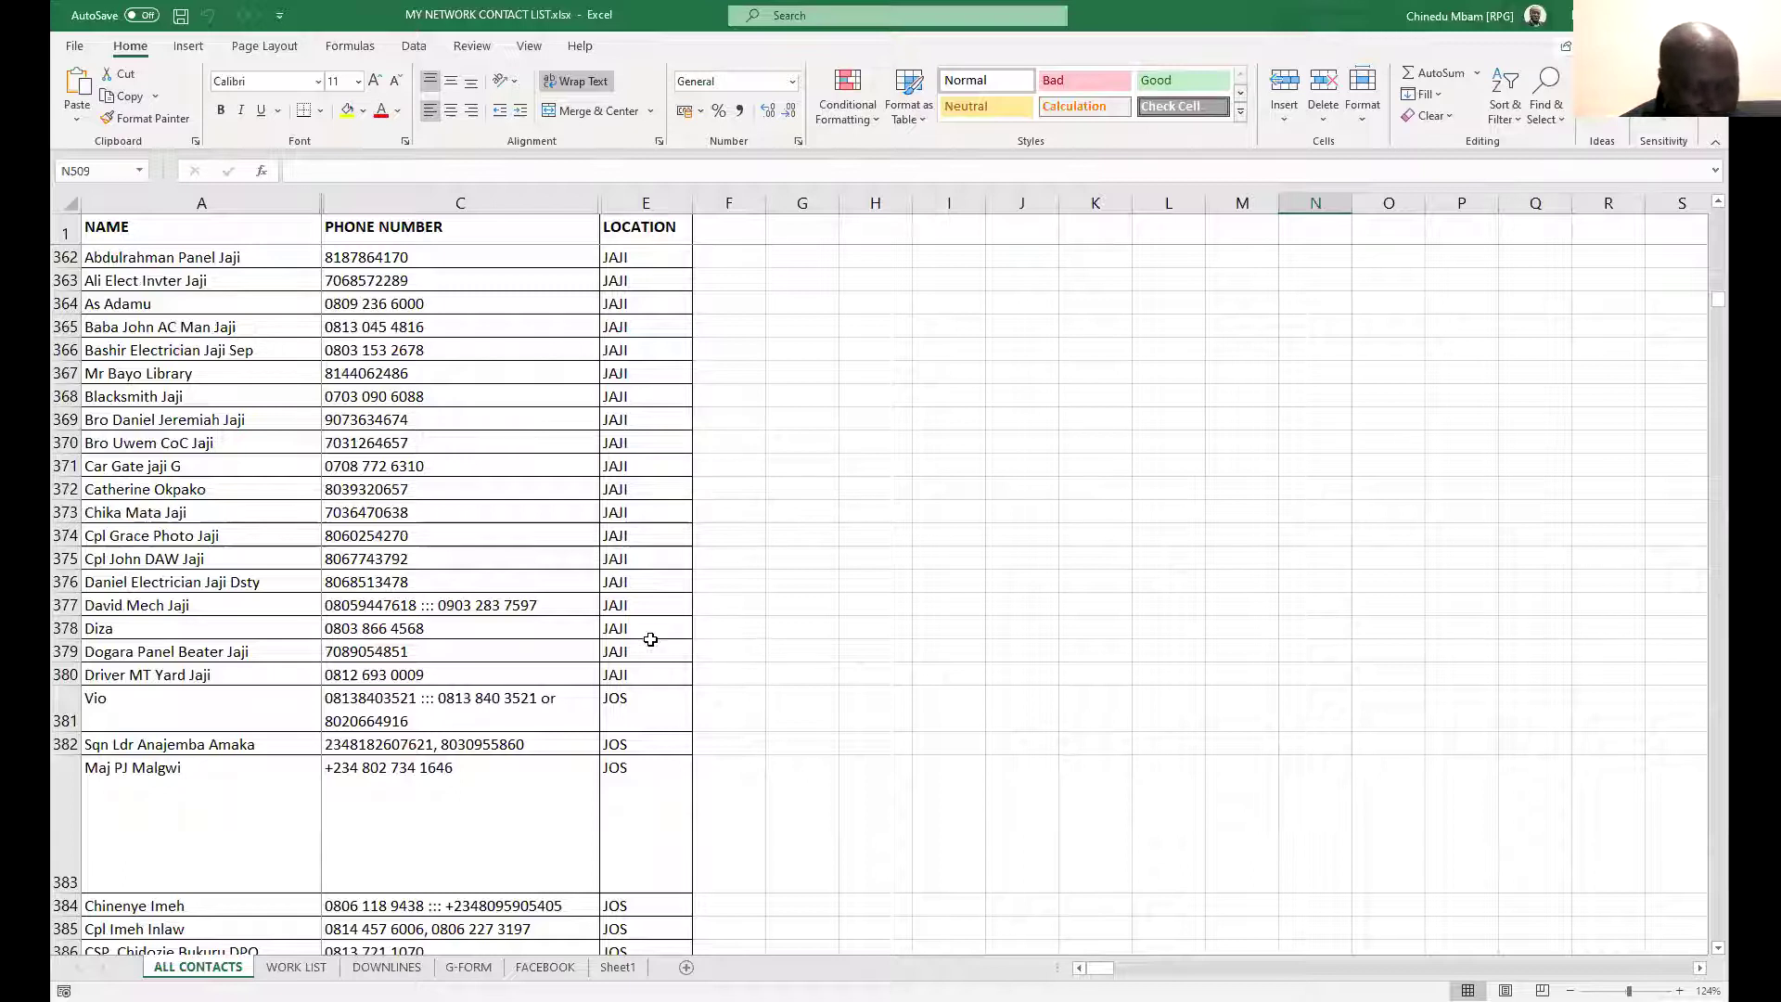
scroll(644, 603, "down", 8)
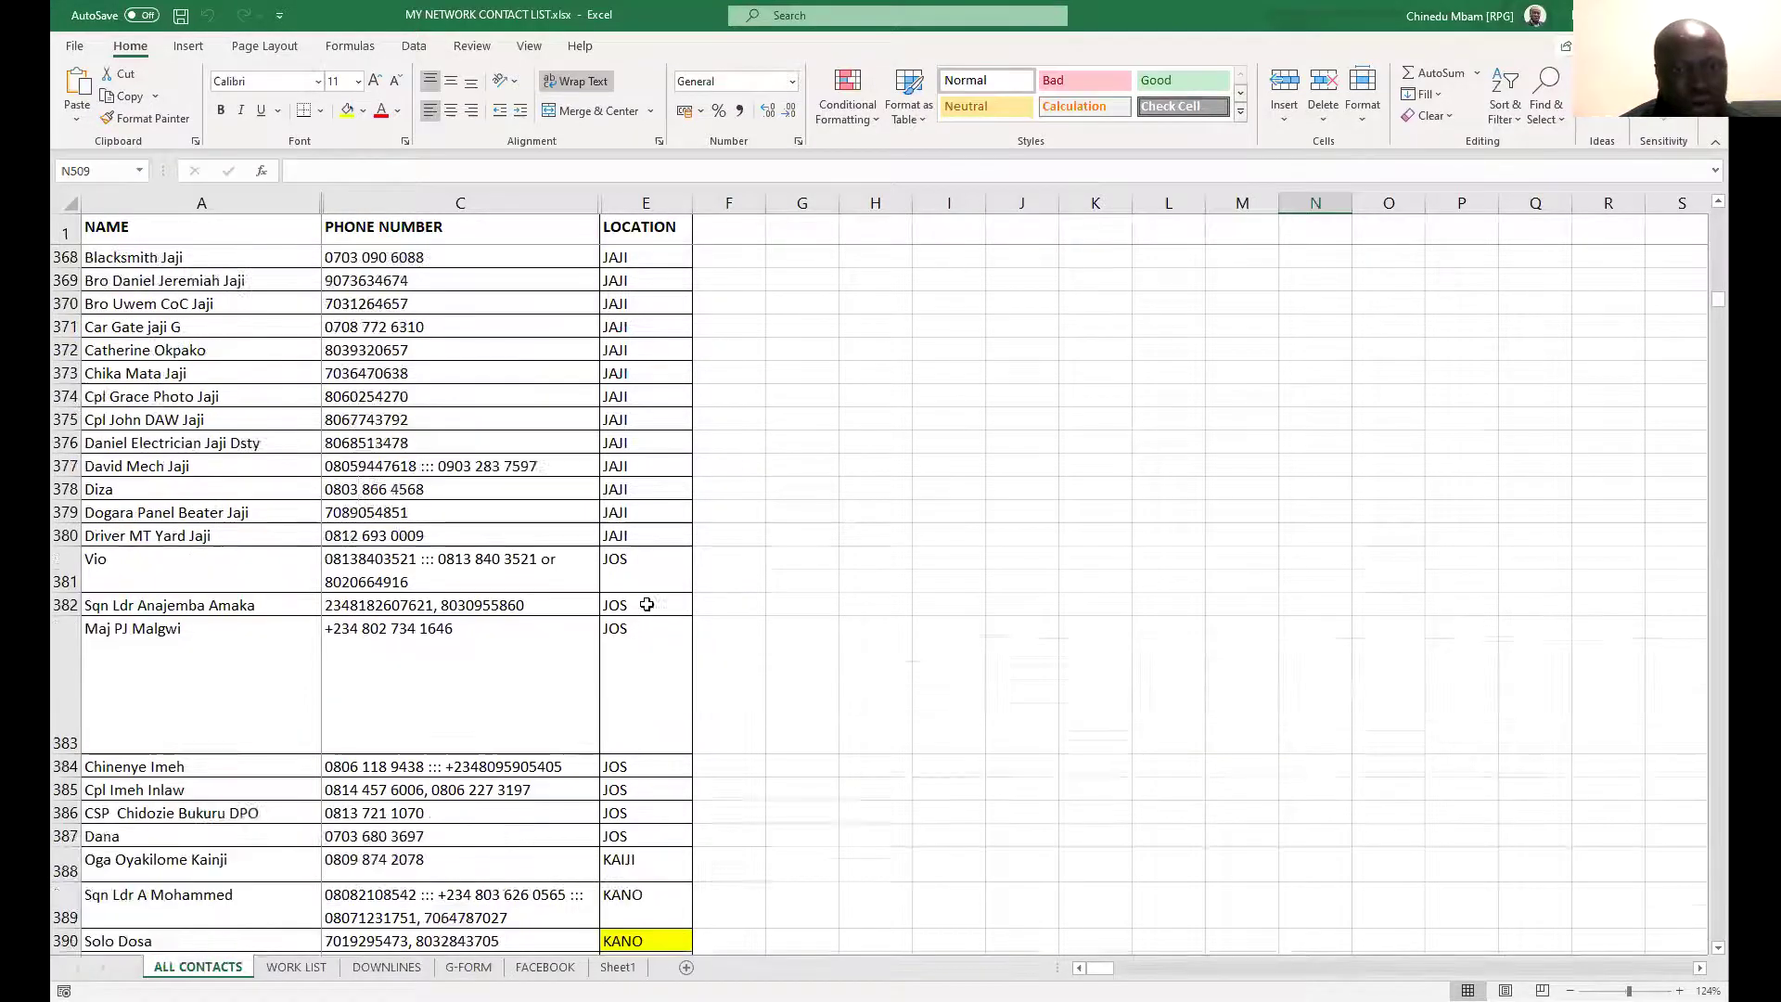
scroll(645, 574, "down", 5)
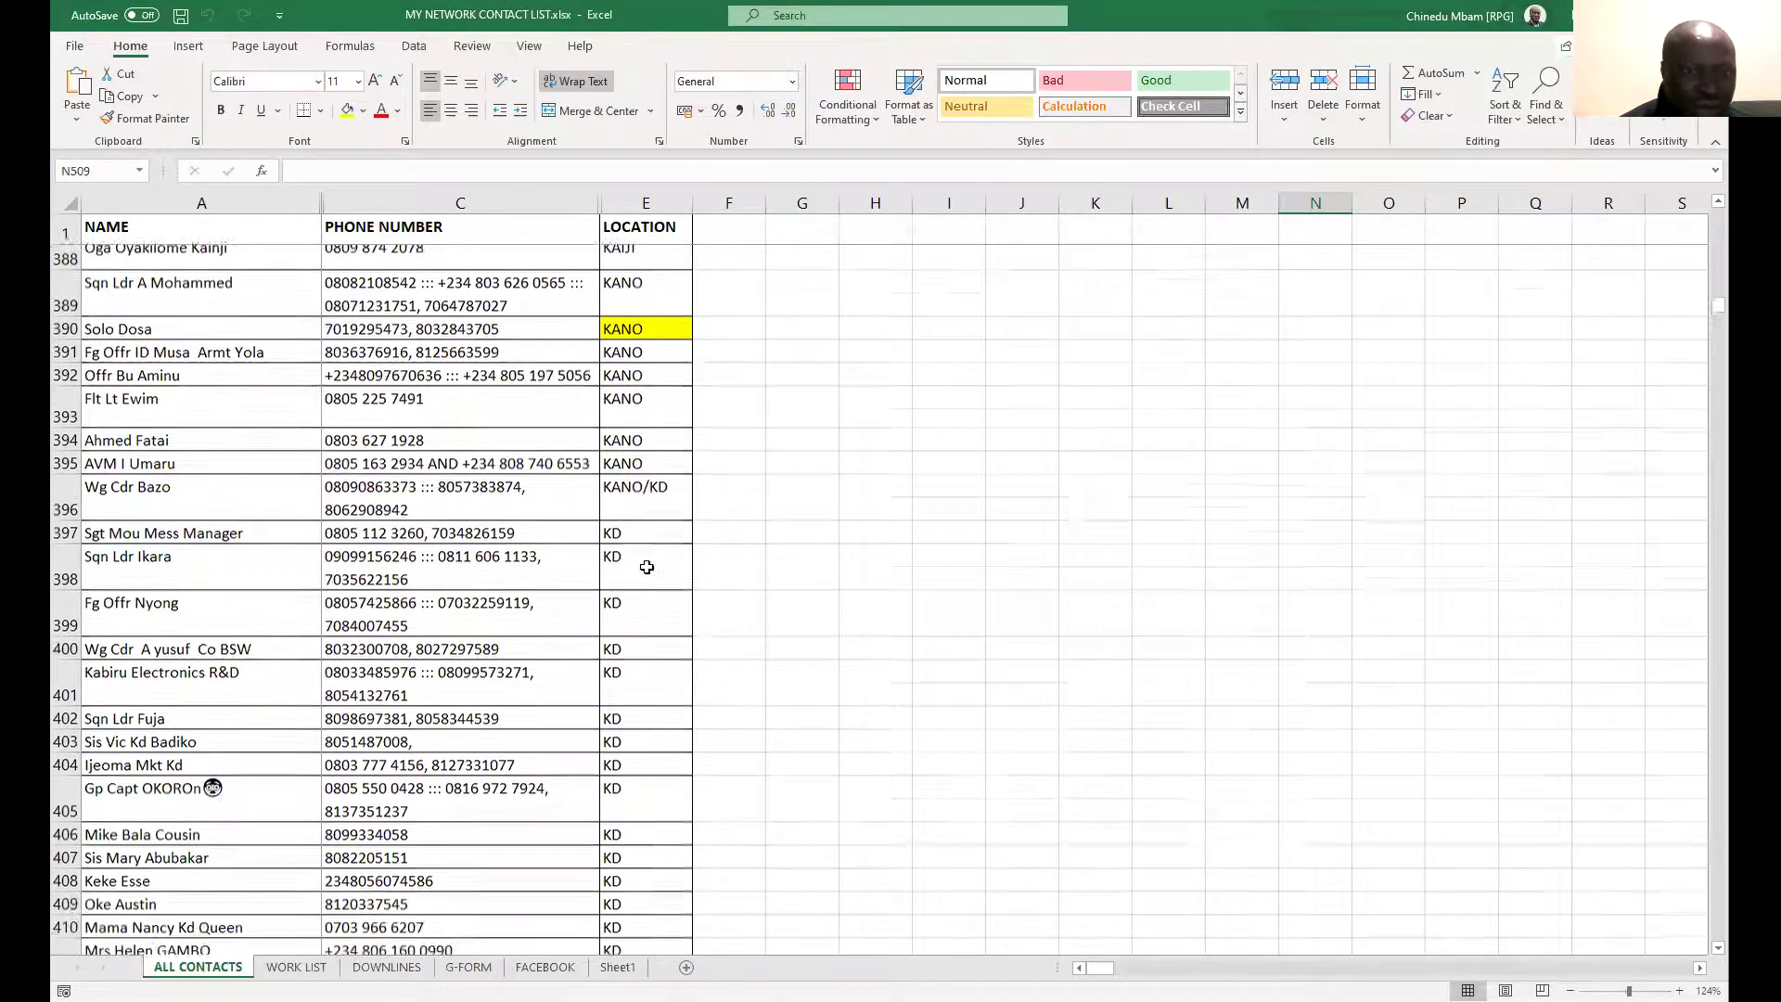
scroll(646, 550, "down", 18)
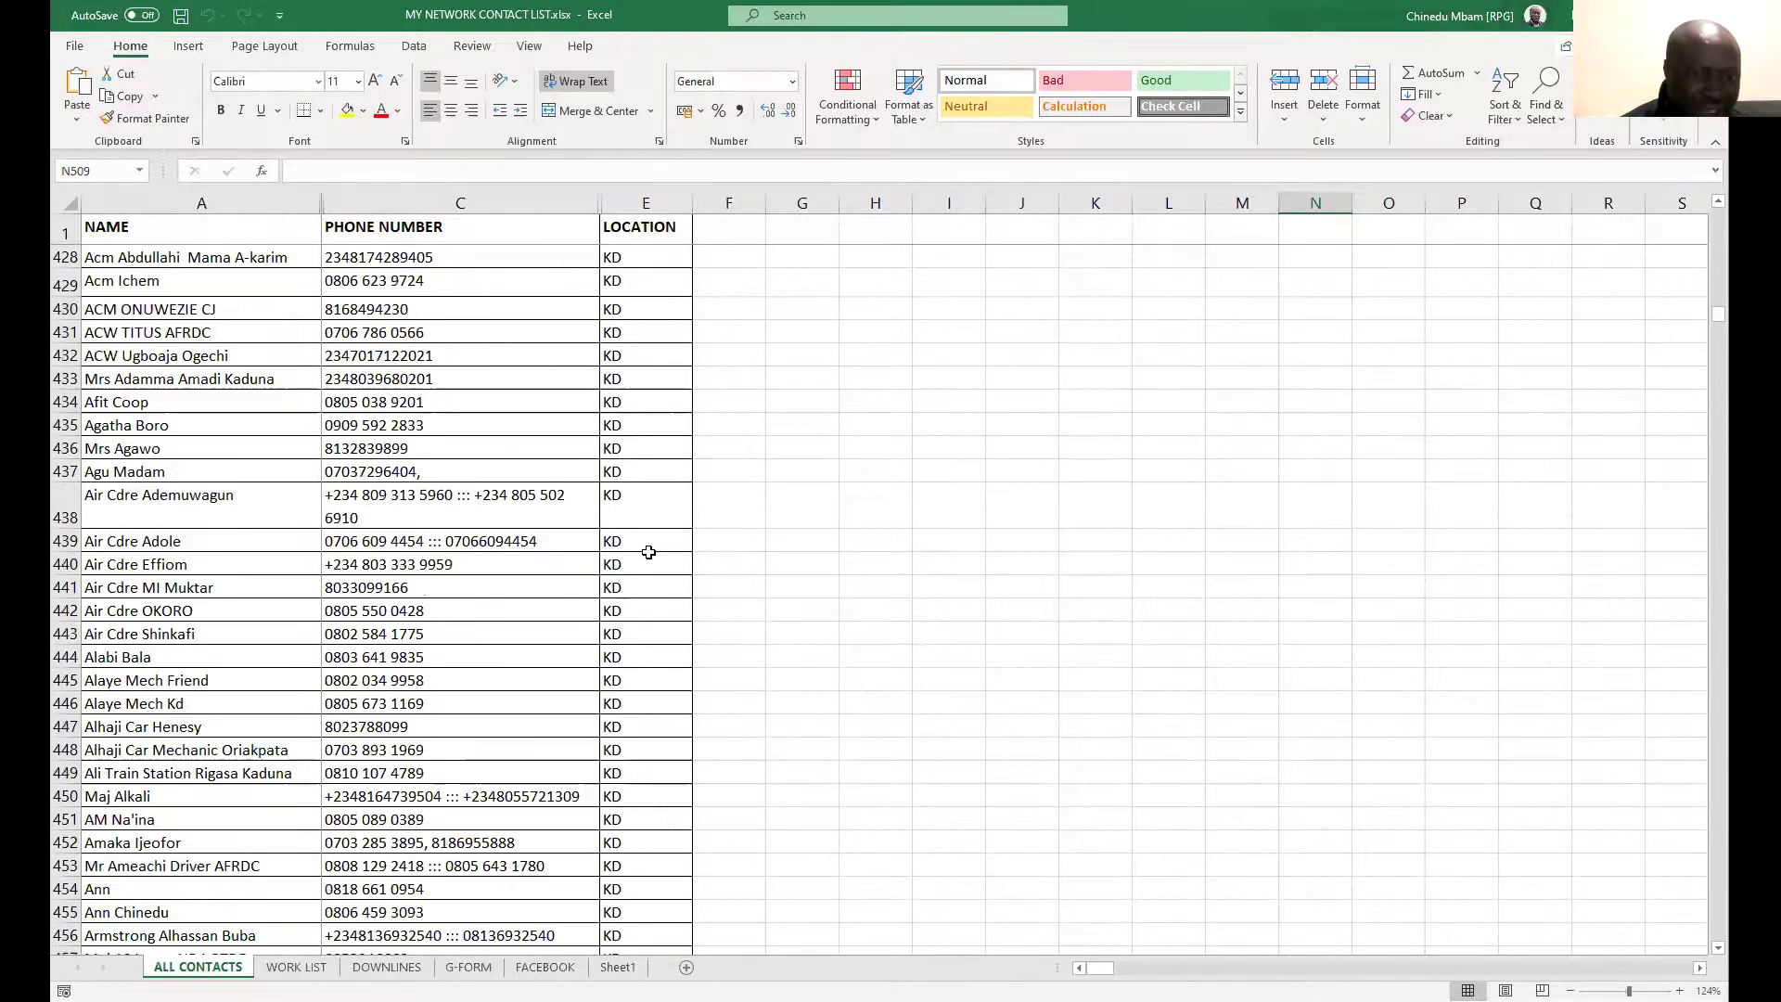
scroll(648, 551, "down", 20)
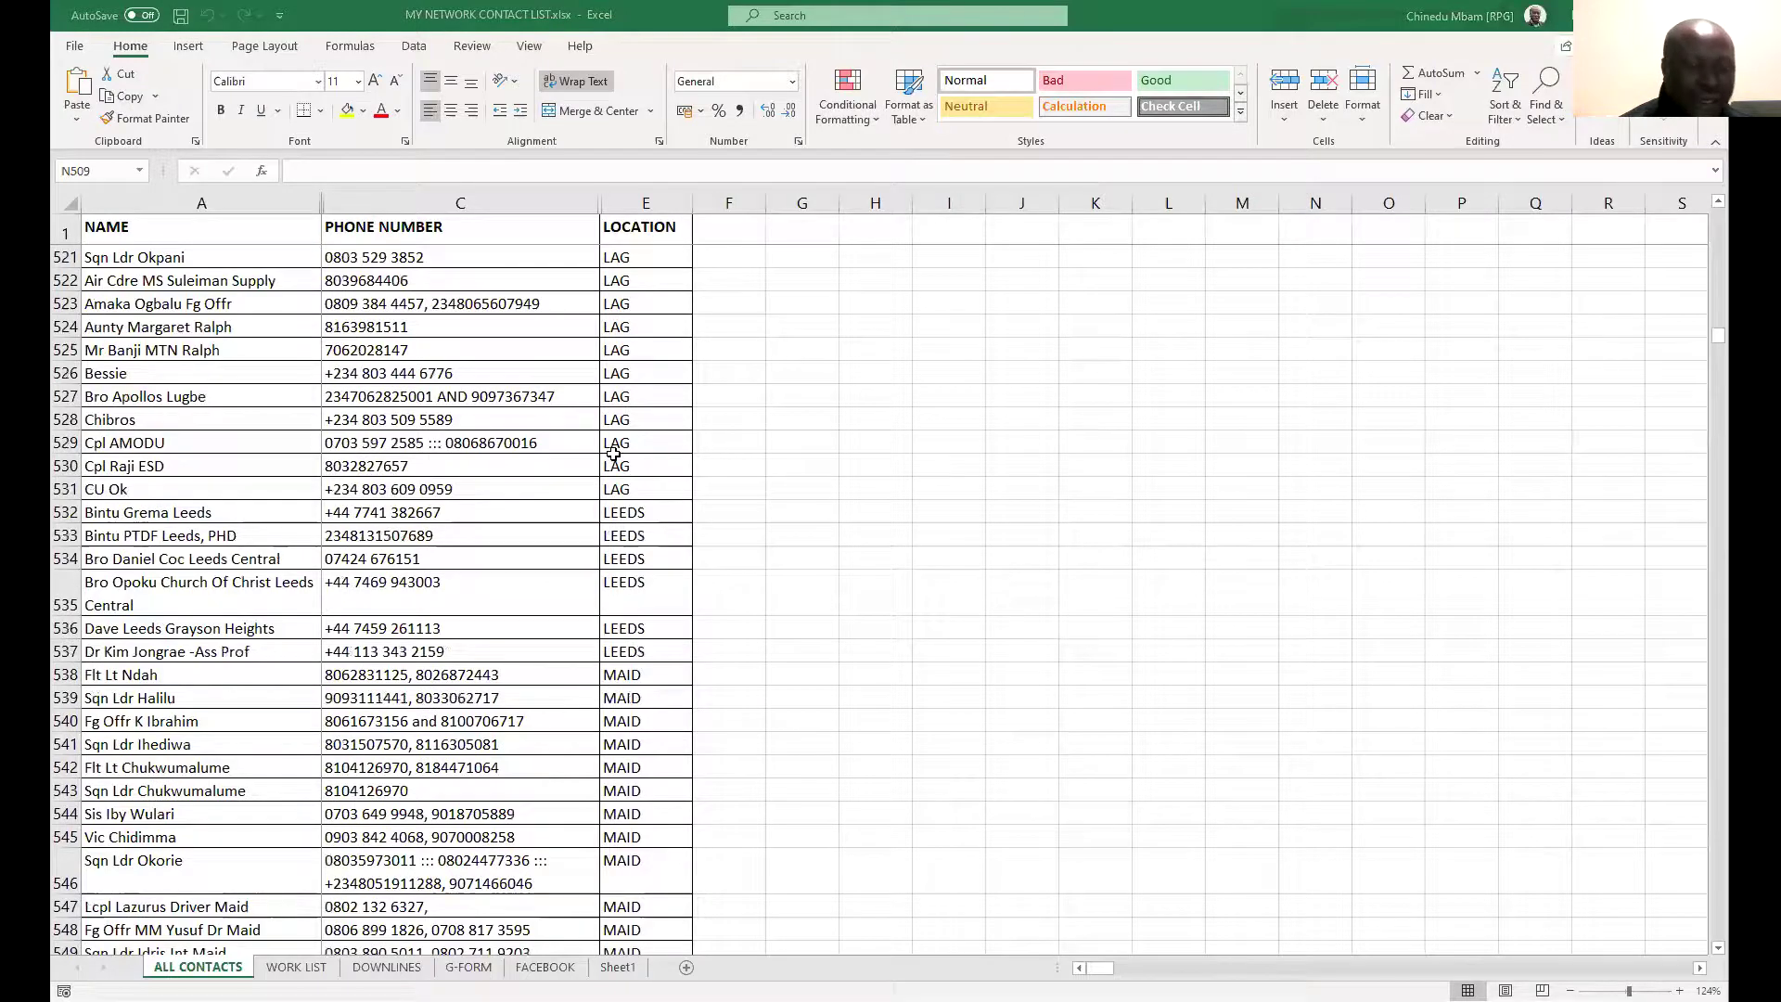
- Review the LEEDS and MAID contacts down to the start of the PH group
scroll(646, 445, "down", 5)
scroll(646, 345, "up", 3)
scroll(640, 353, "down", 9)
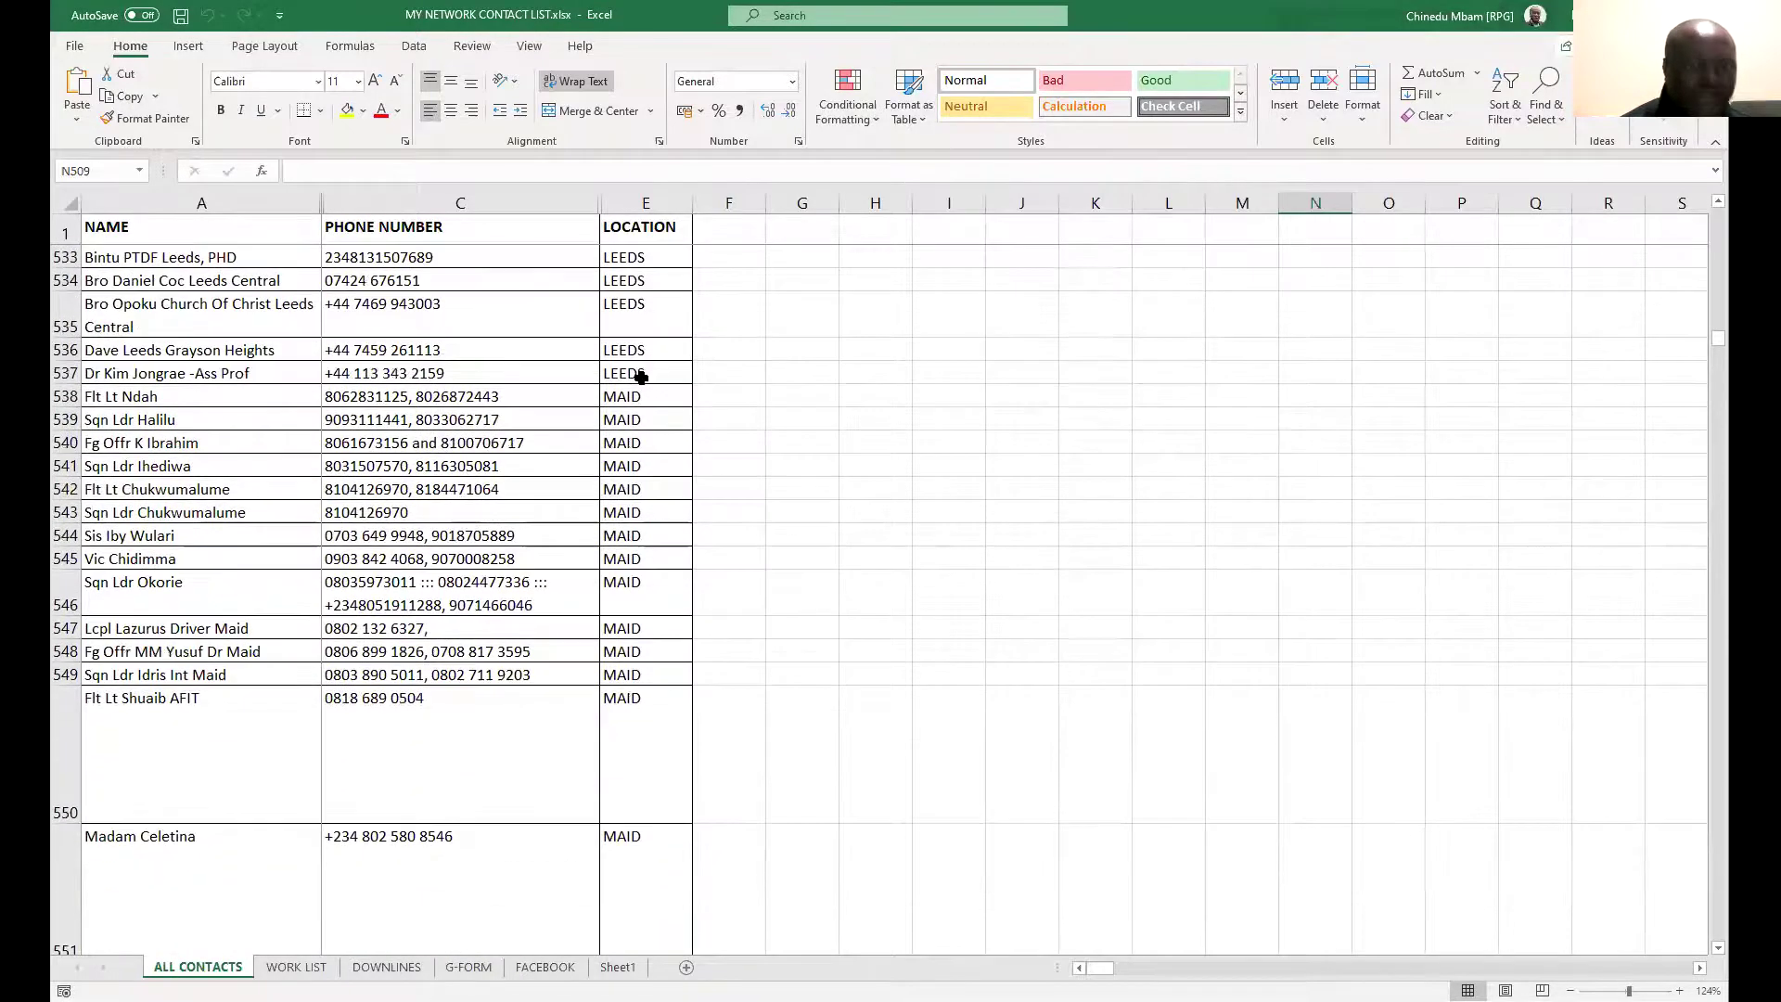
scroll(647, 421, "down", 20)
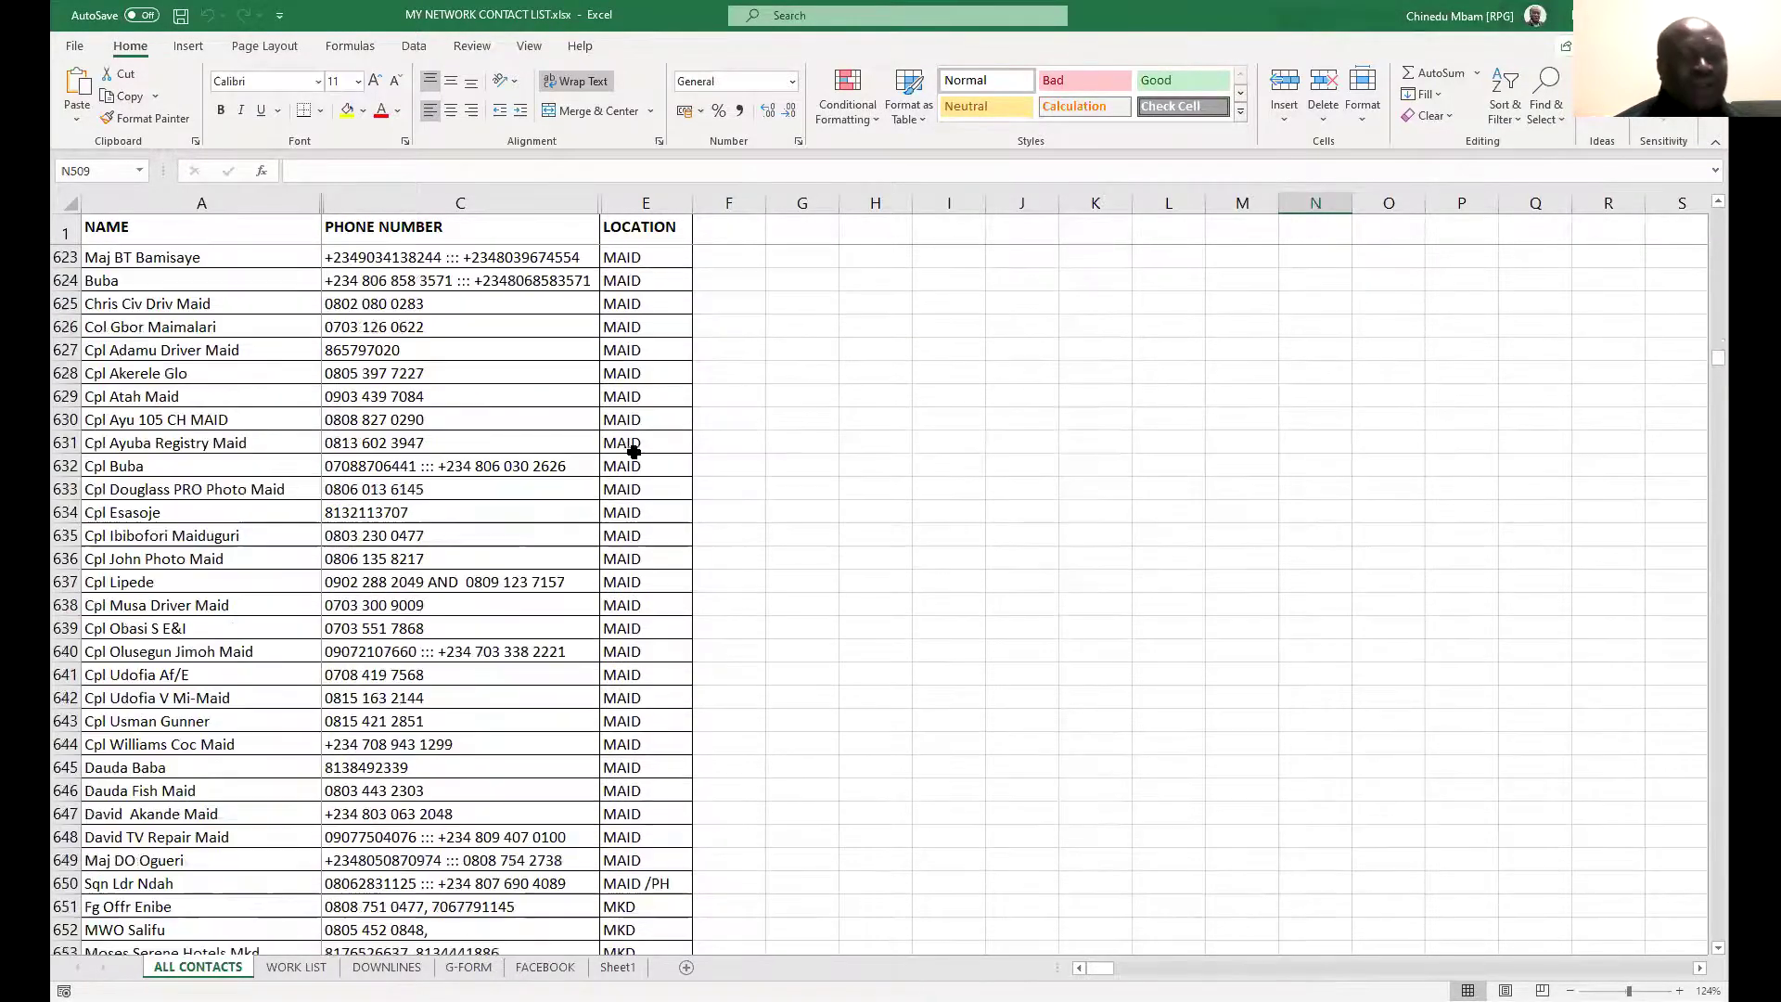
scroll(631, 455, "down", 4)
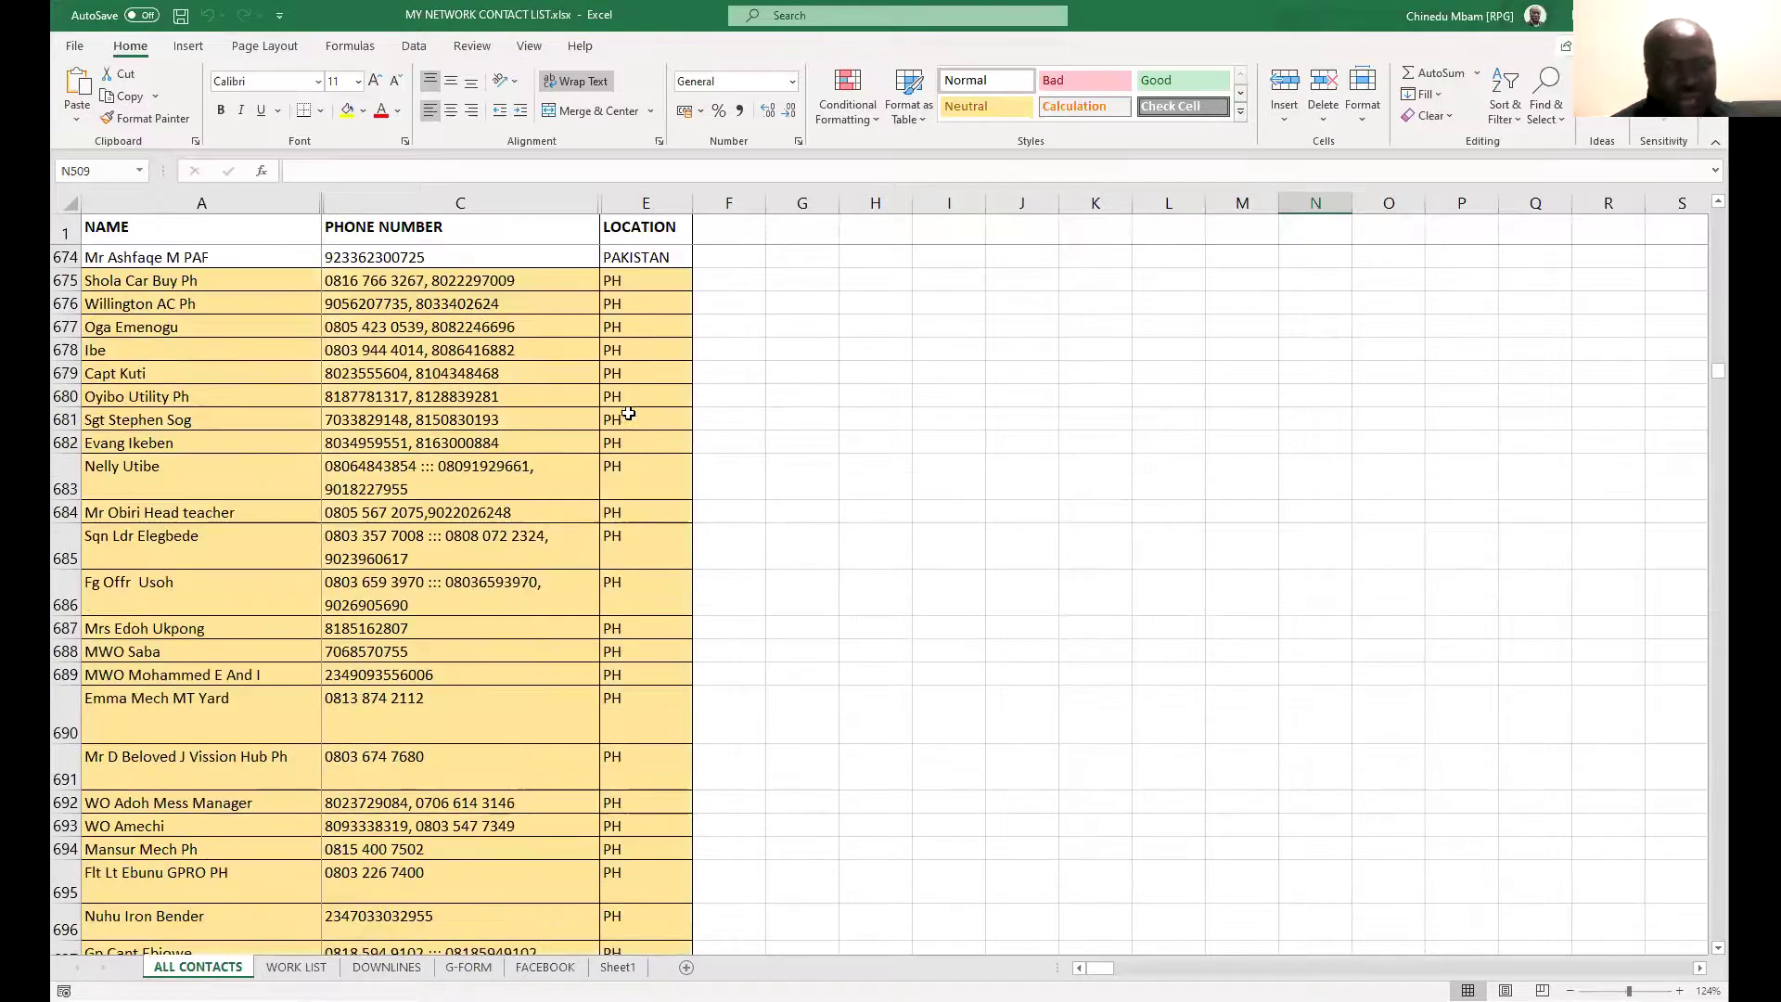
- Examine the colour-coded PH contacts and the remaining locations through YOLA, including the rows without a location, and return to the PH rows
scroll(633, 427, "down", 8)
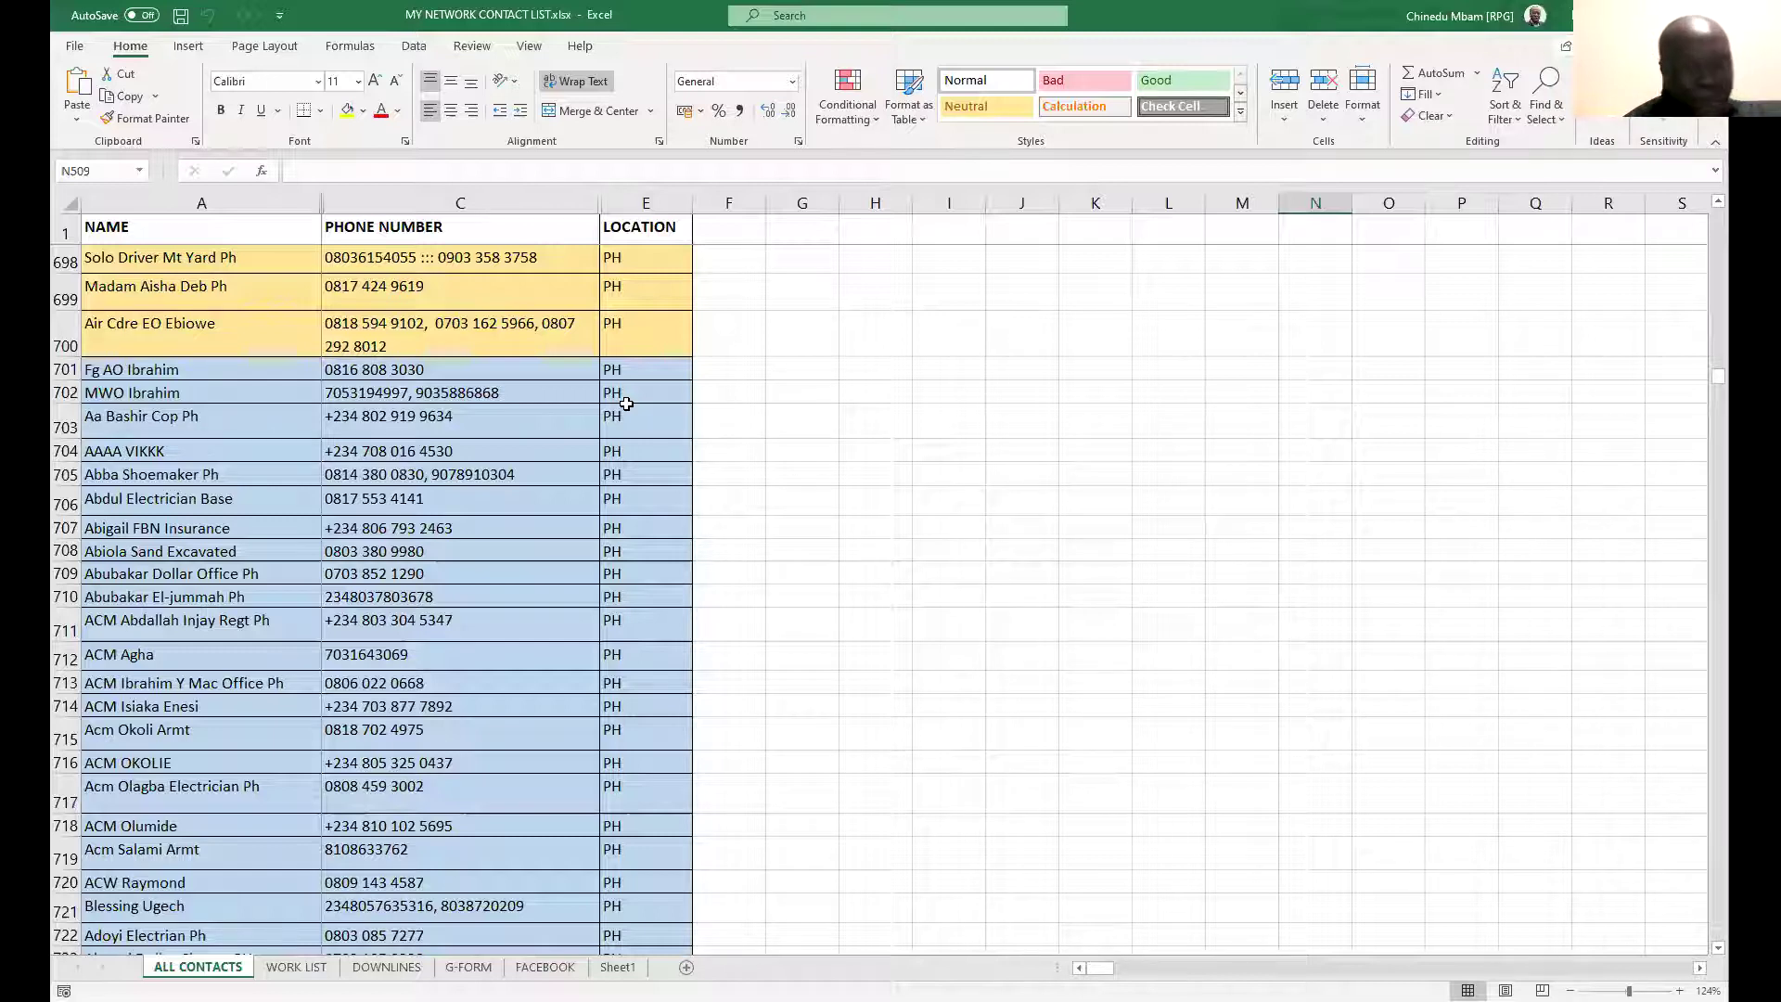
scroll(616, 371, "down", 9)
scroll(561, 408, "down", 13)
scroll(552, 388, "down", 9)
scroll(551, 391, "down", 10)
scroll(551, 387, "down", 18)
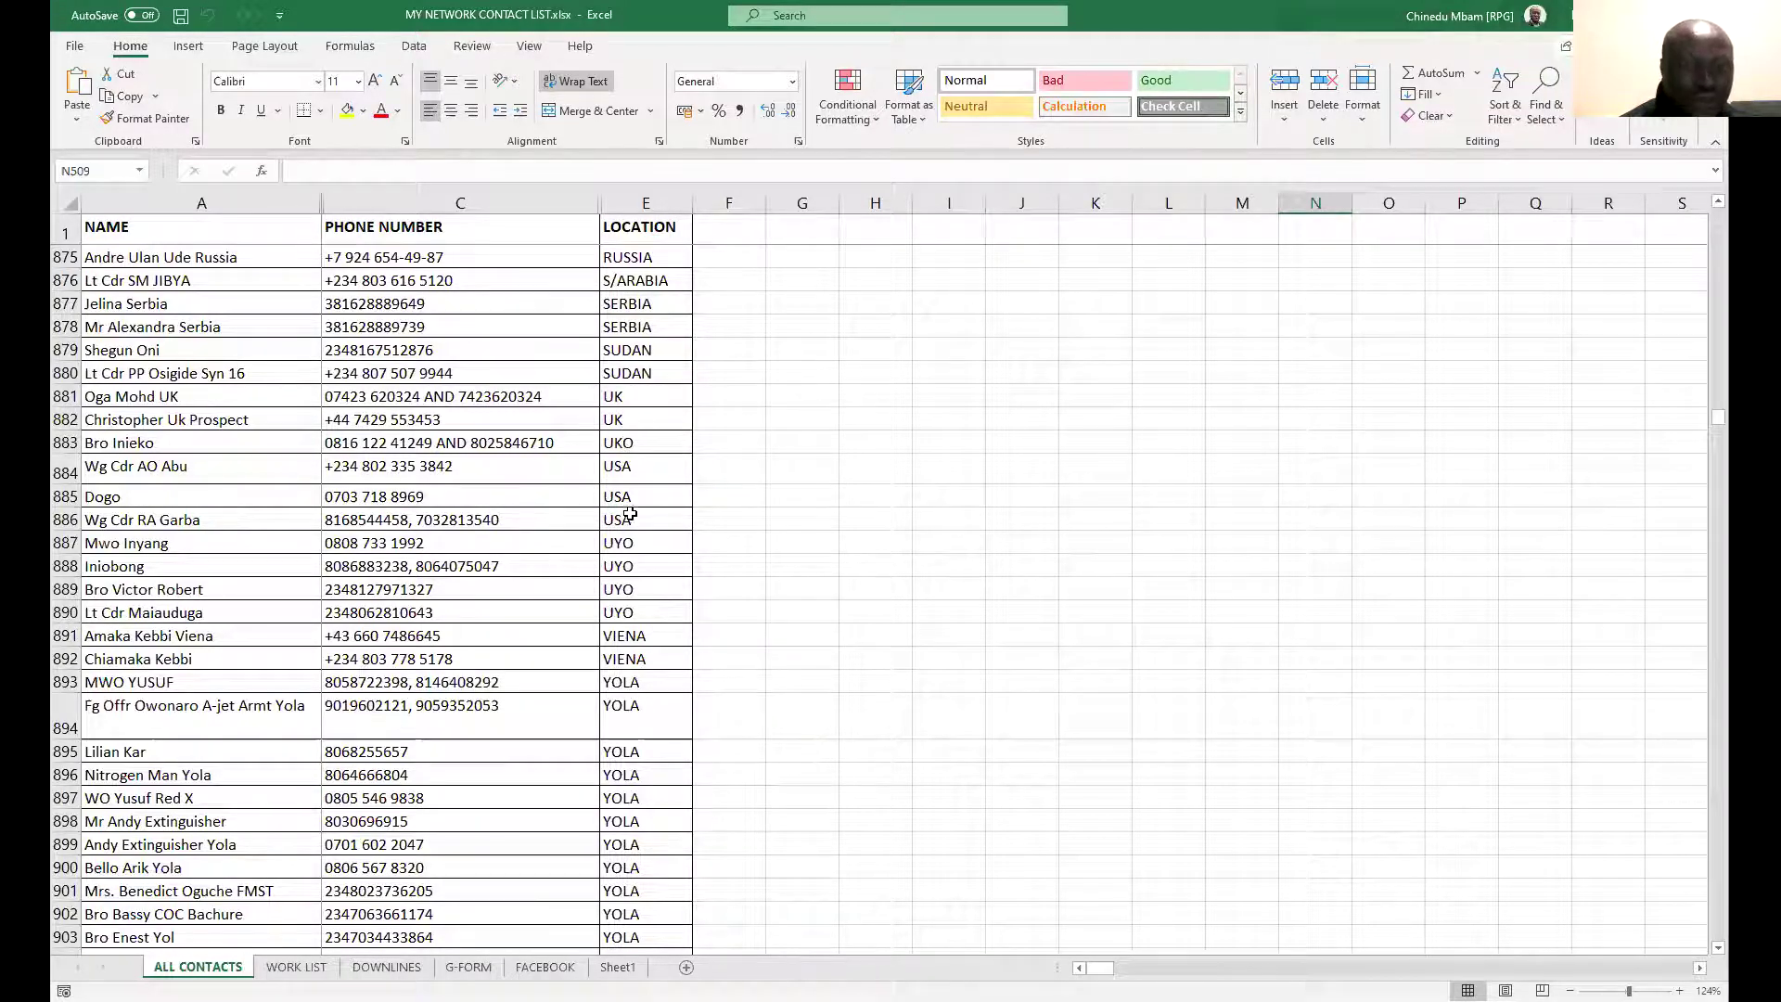
scroll(629, 596, "down", 4)
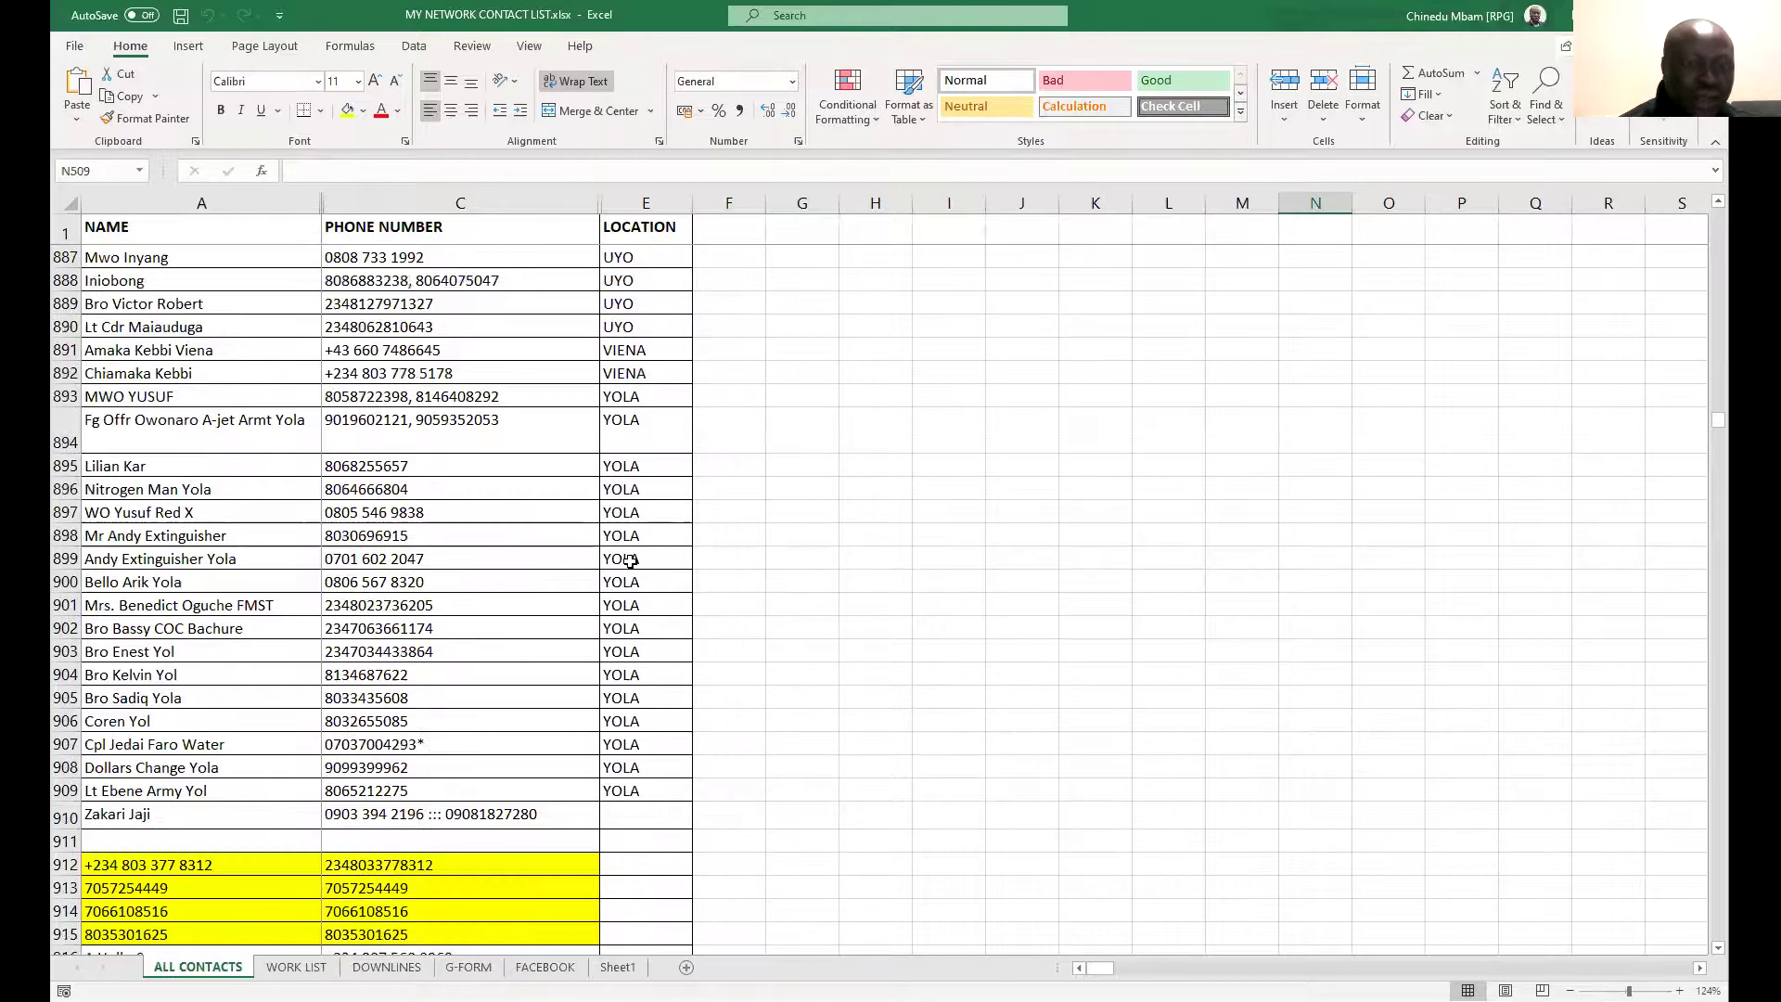
scroll(630, 566, "down", 9)
scroll(632, 483, "up", 11)
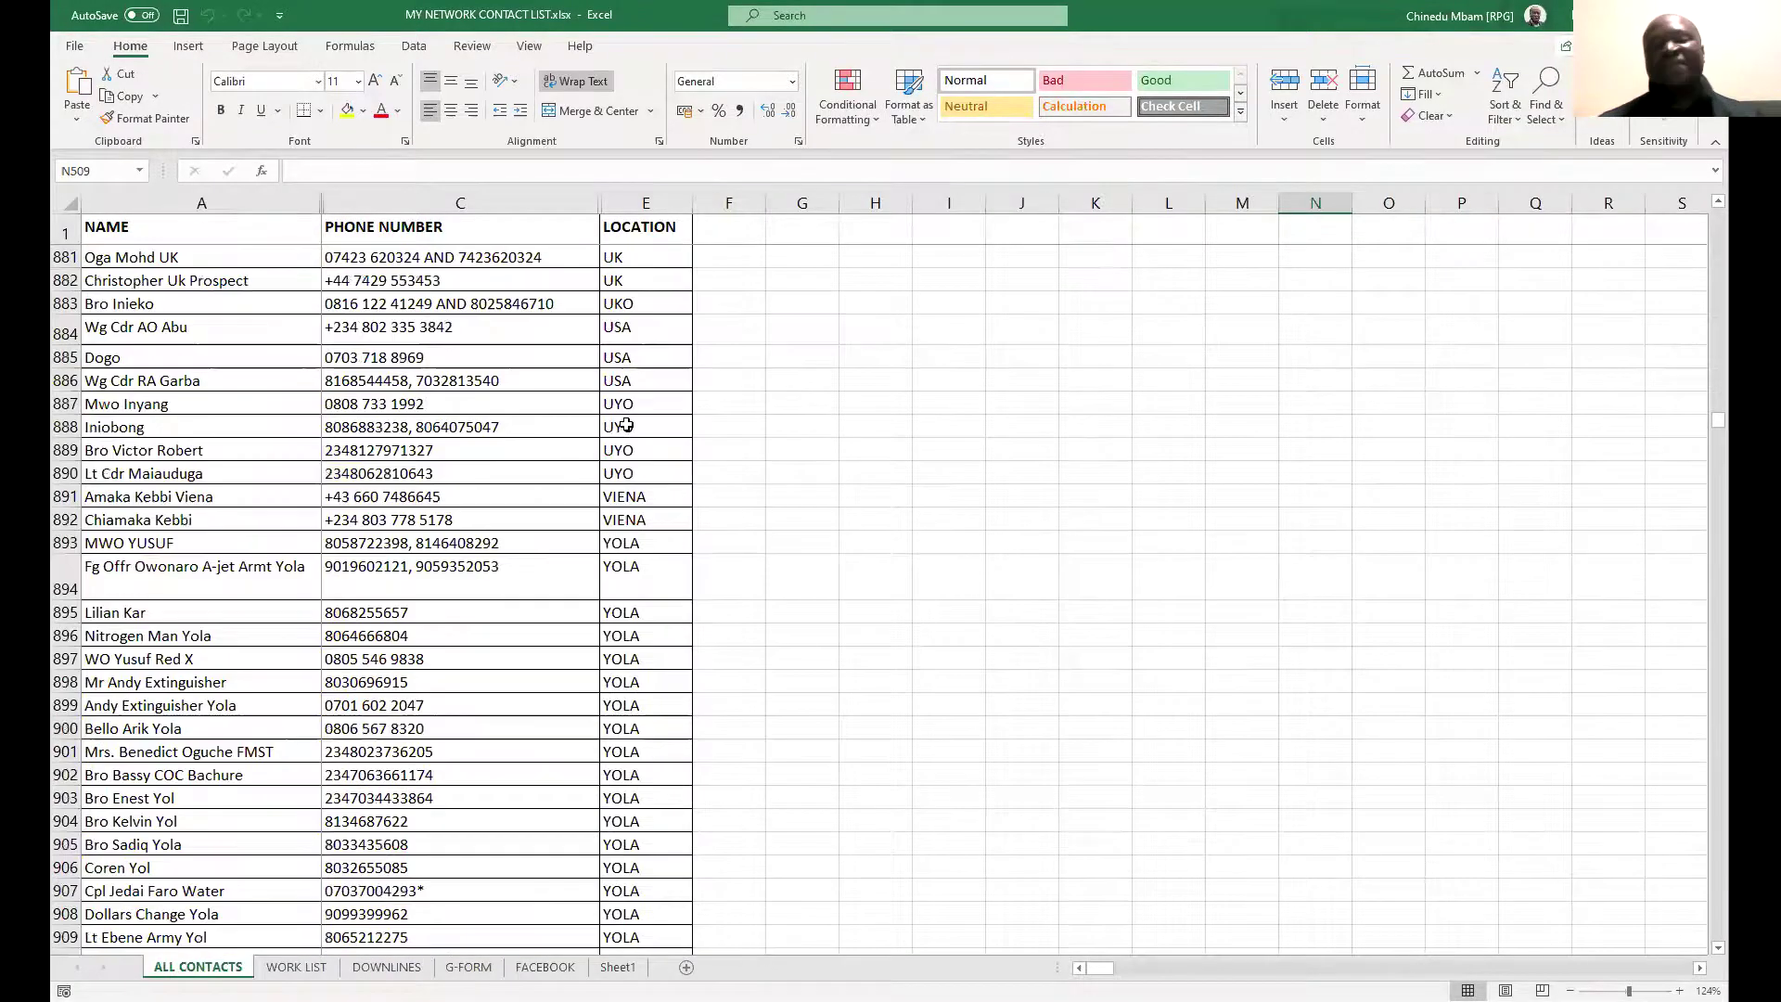
scroll(617, 779, "up", 20)
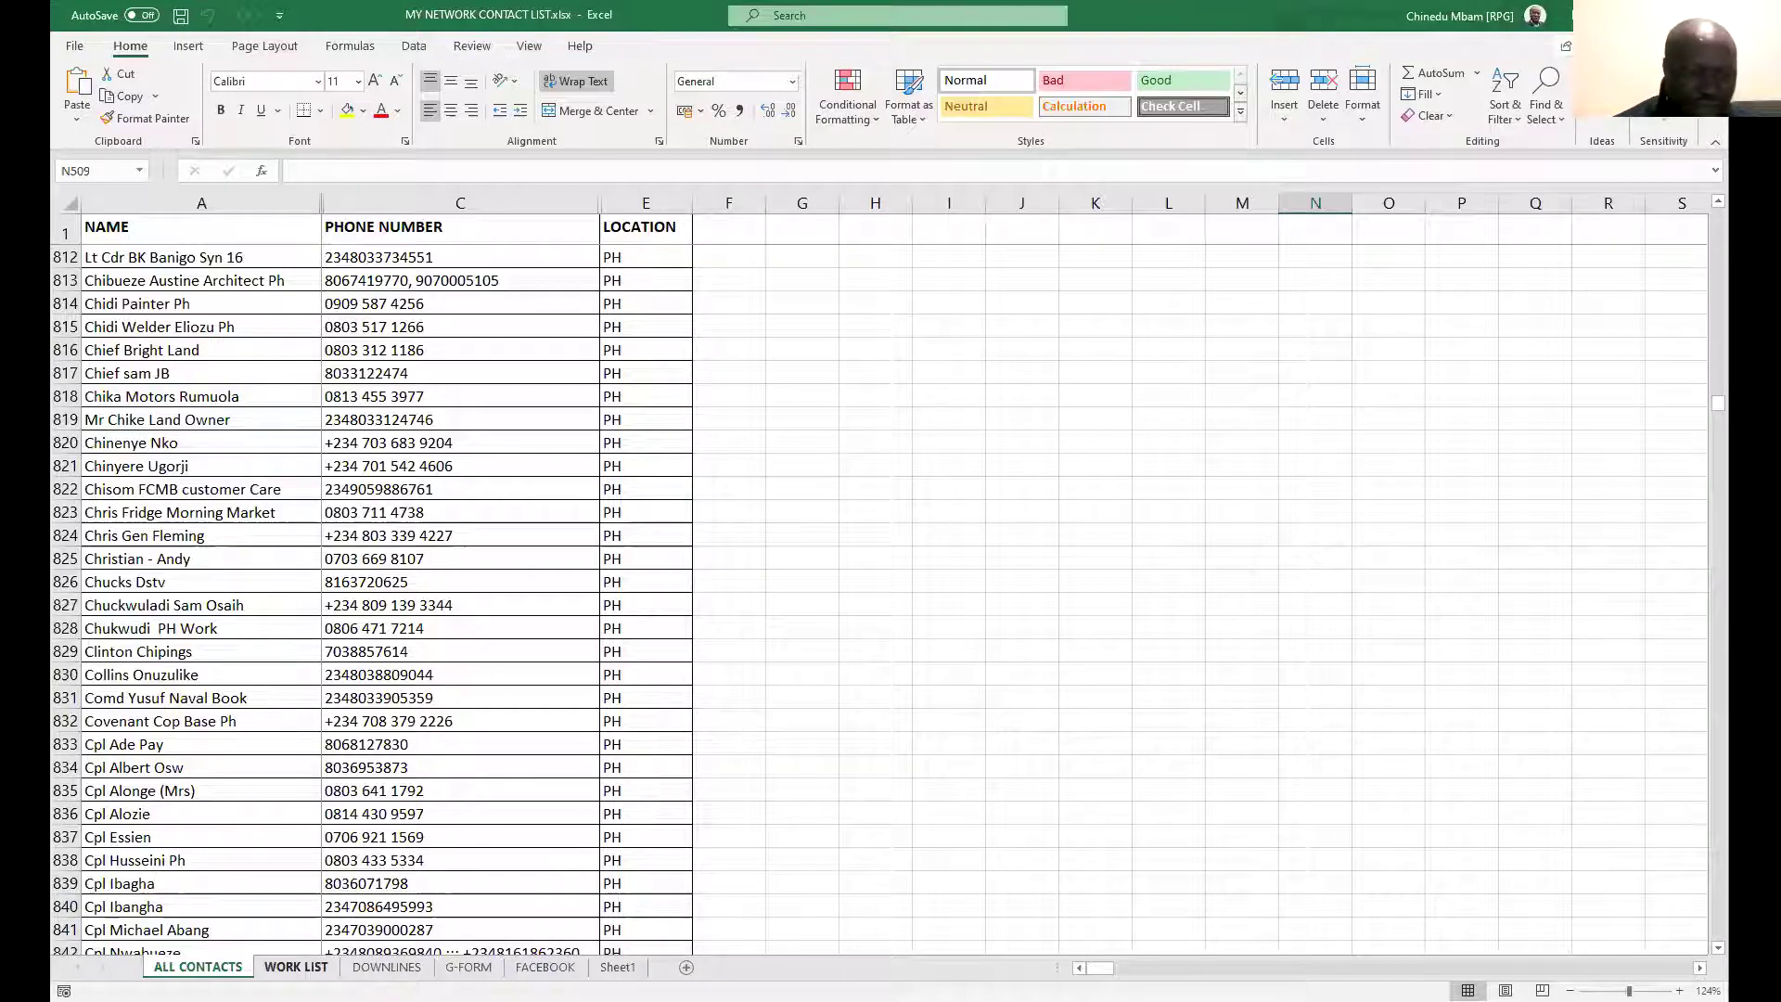
- Switch to the WORK LIST sheet and go to its first entries
key("ctrl+Page_Down")
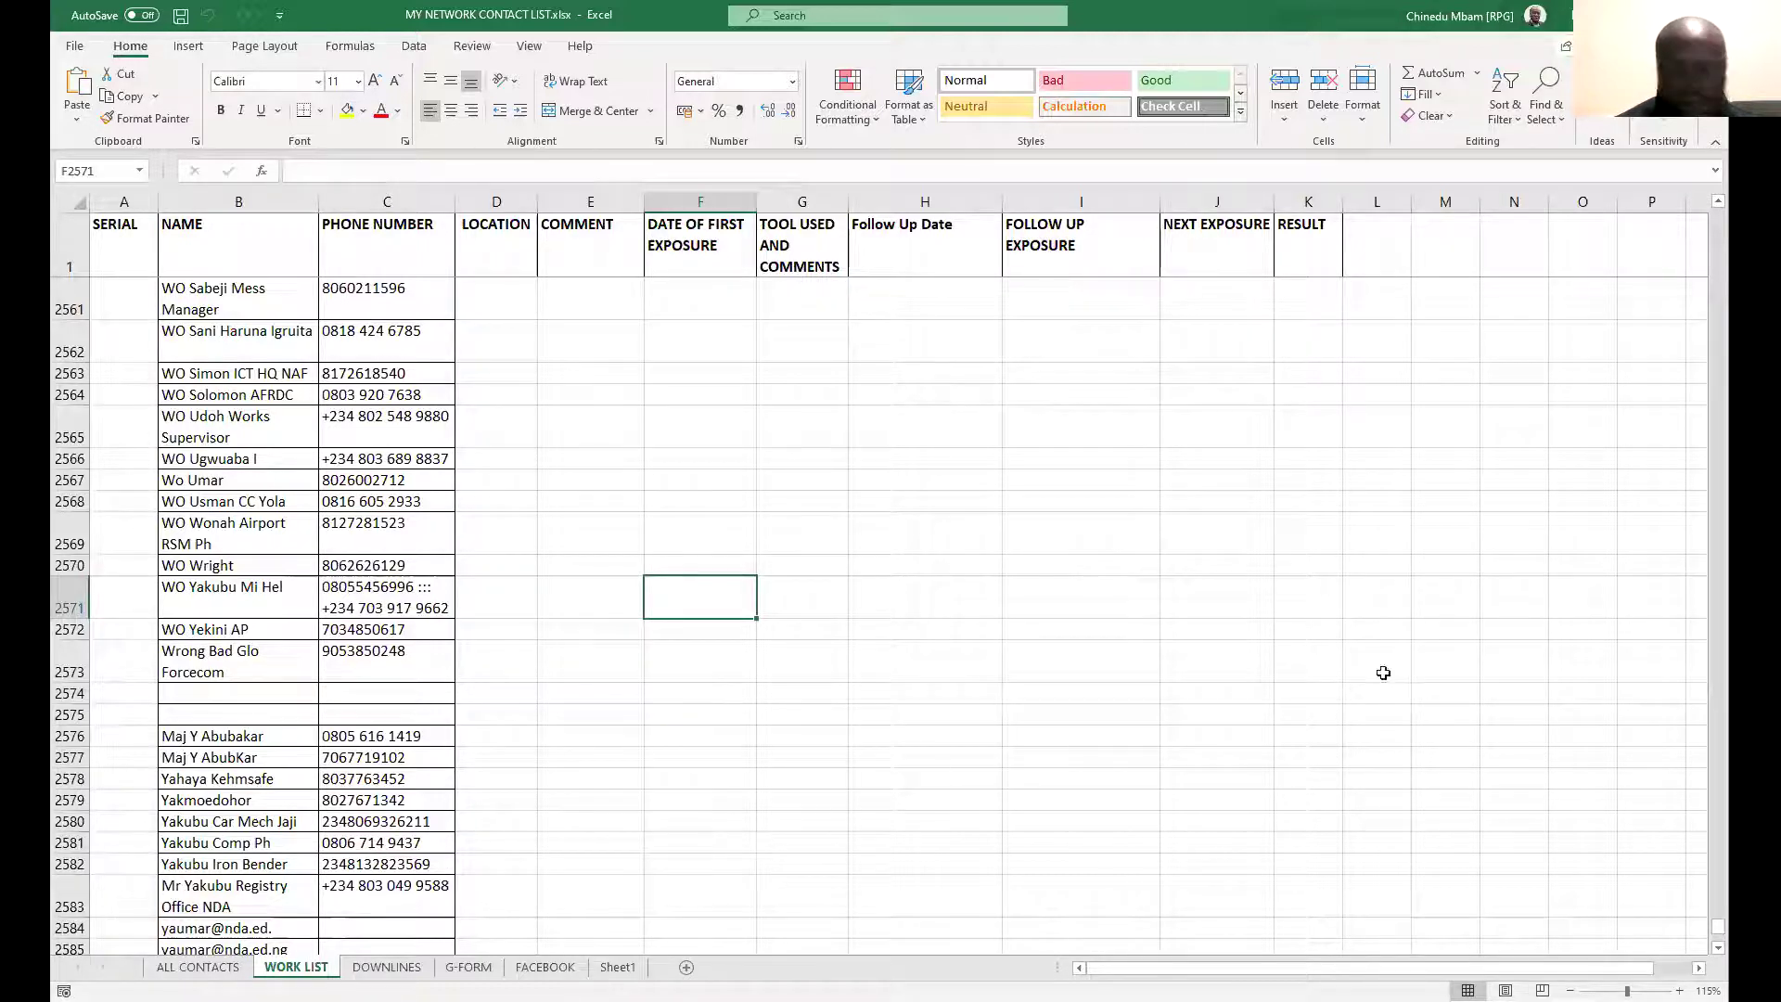
scroll(523, 551, "up", 6)
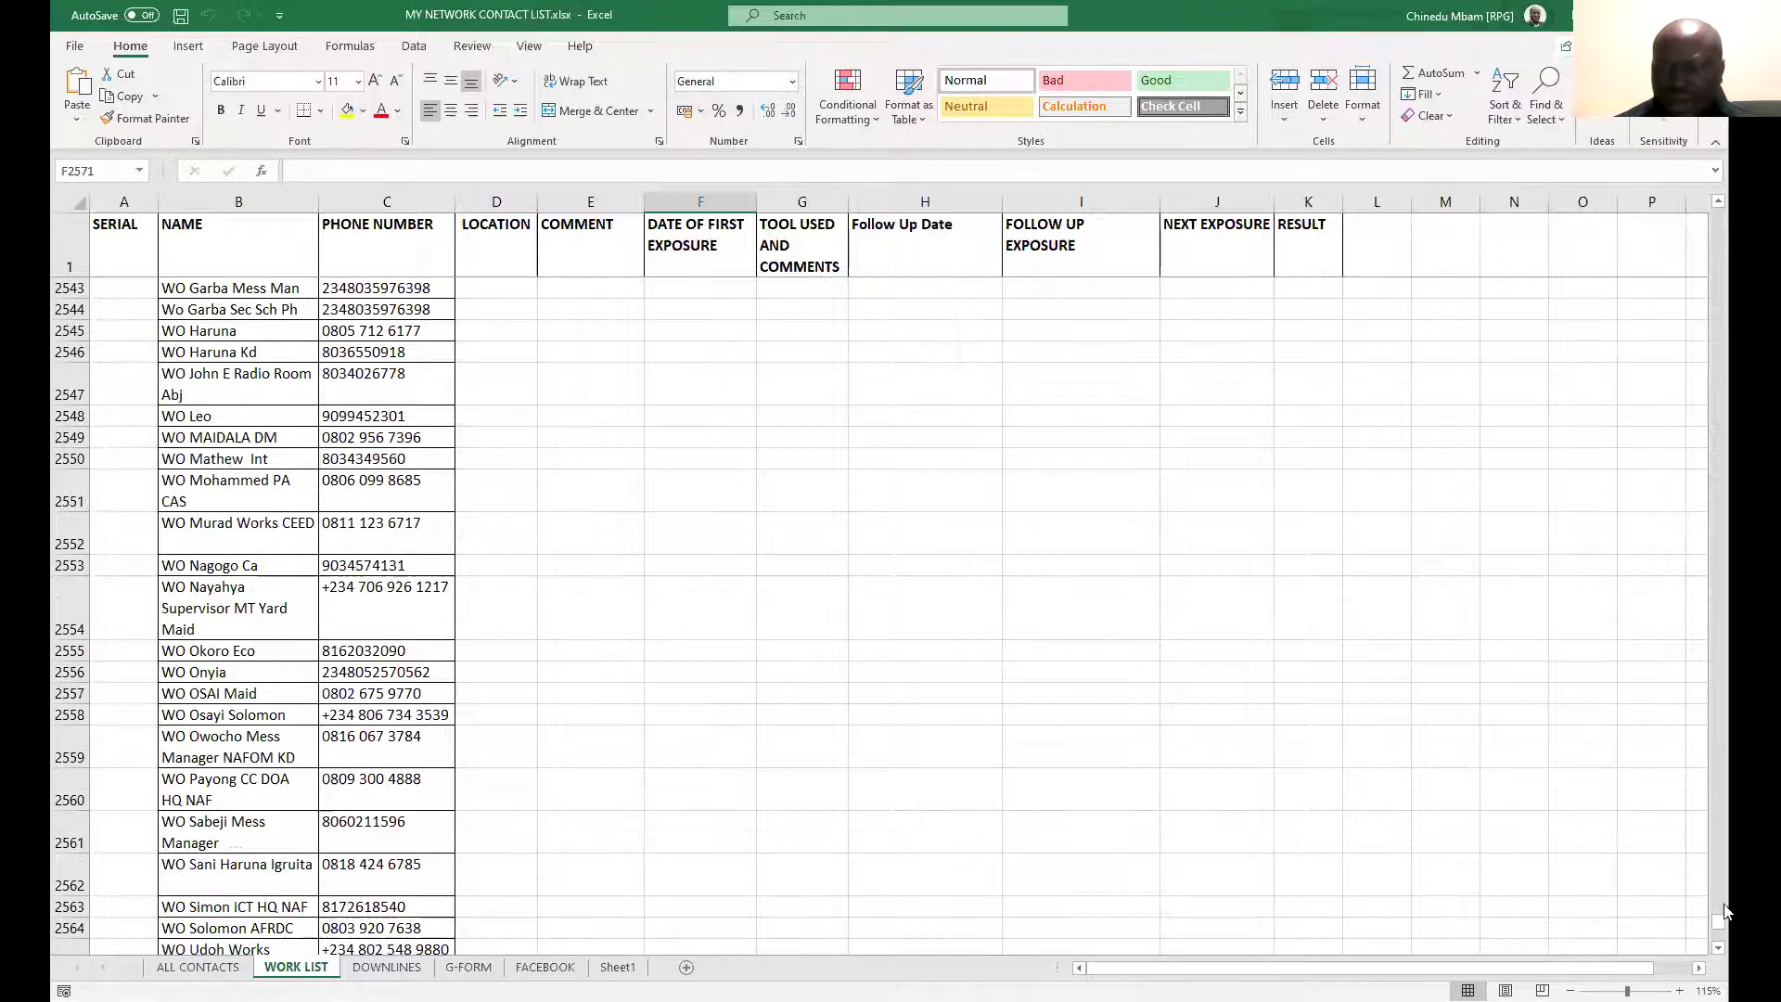
left_click(1715, 230)
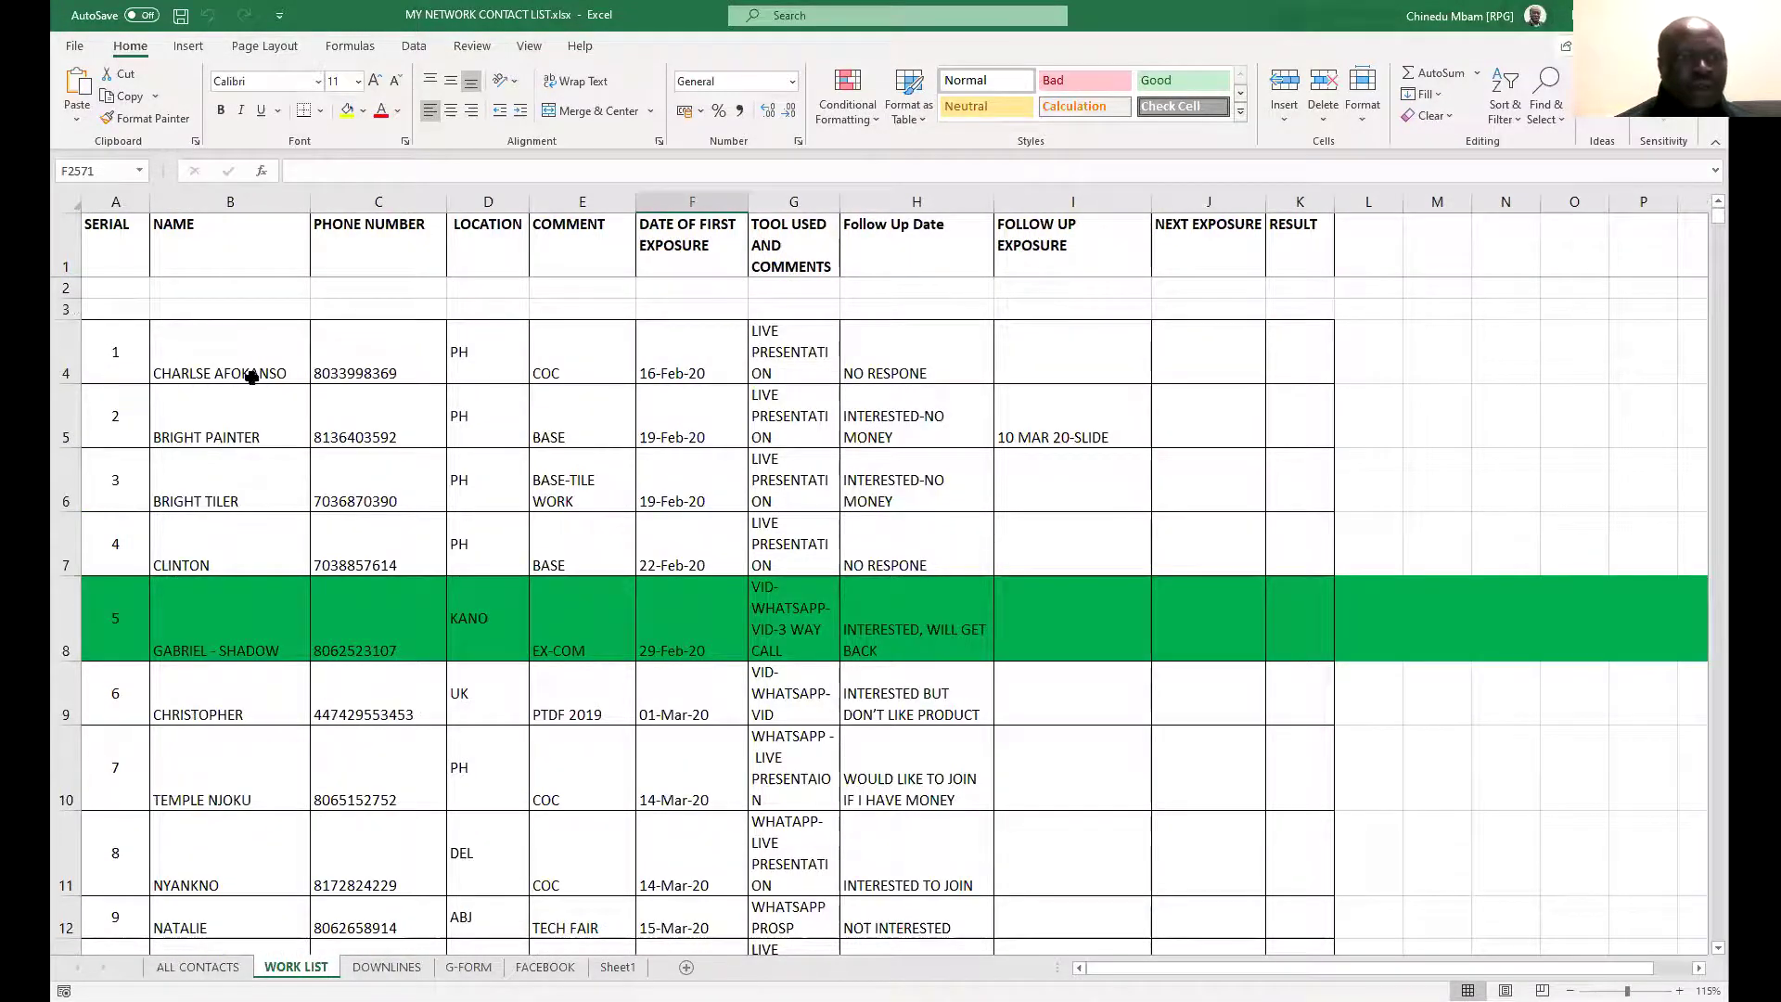
- Examine the first work list prospects, including their exposure dates, tools used and follow-up remarks
scroll(216, 344, "down", 1)
scroll(216, 344, "down", 1)
scroll(210, 344, "up", 2)
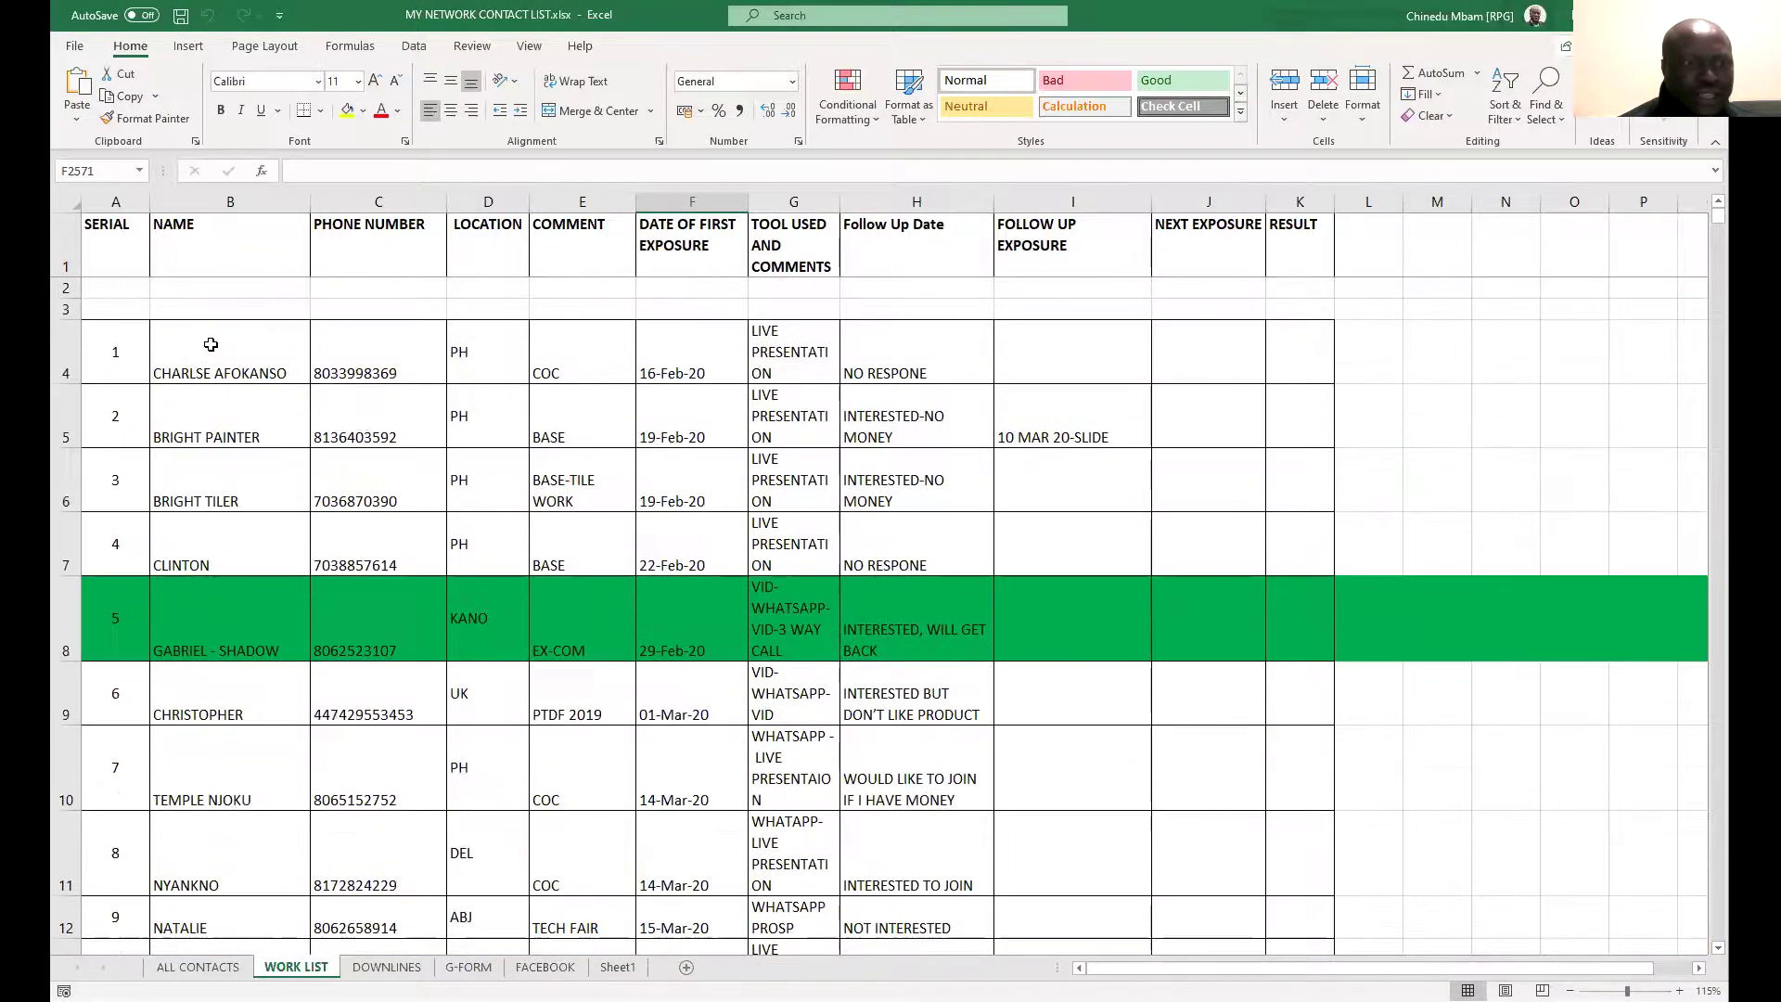
scroll(210, 348, "down", 2)
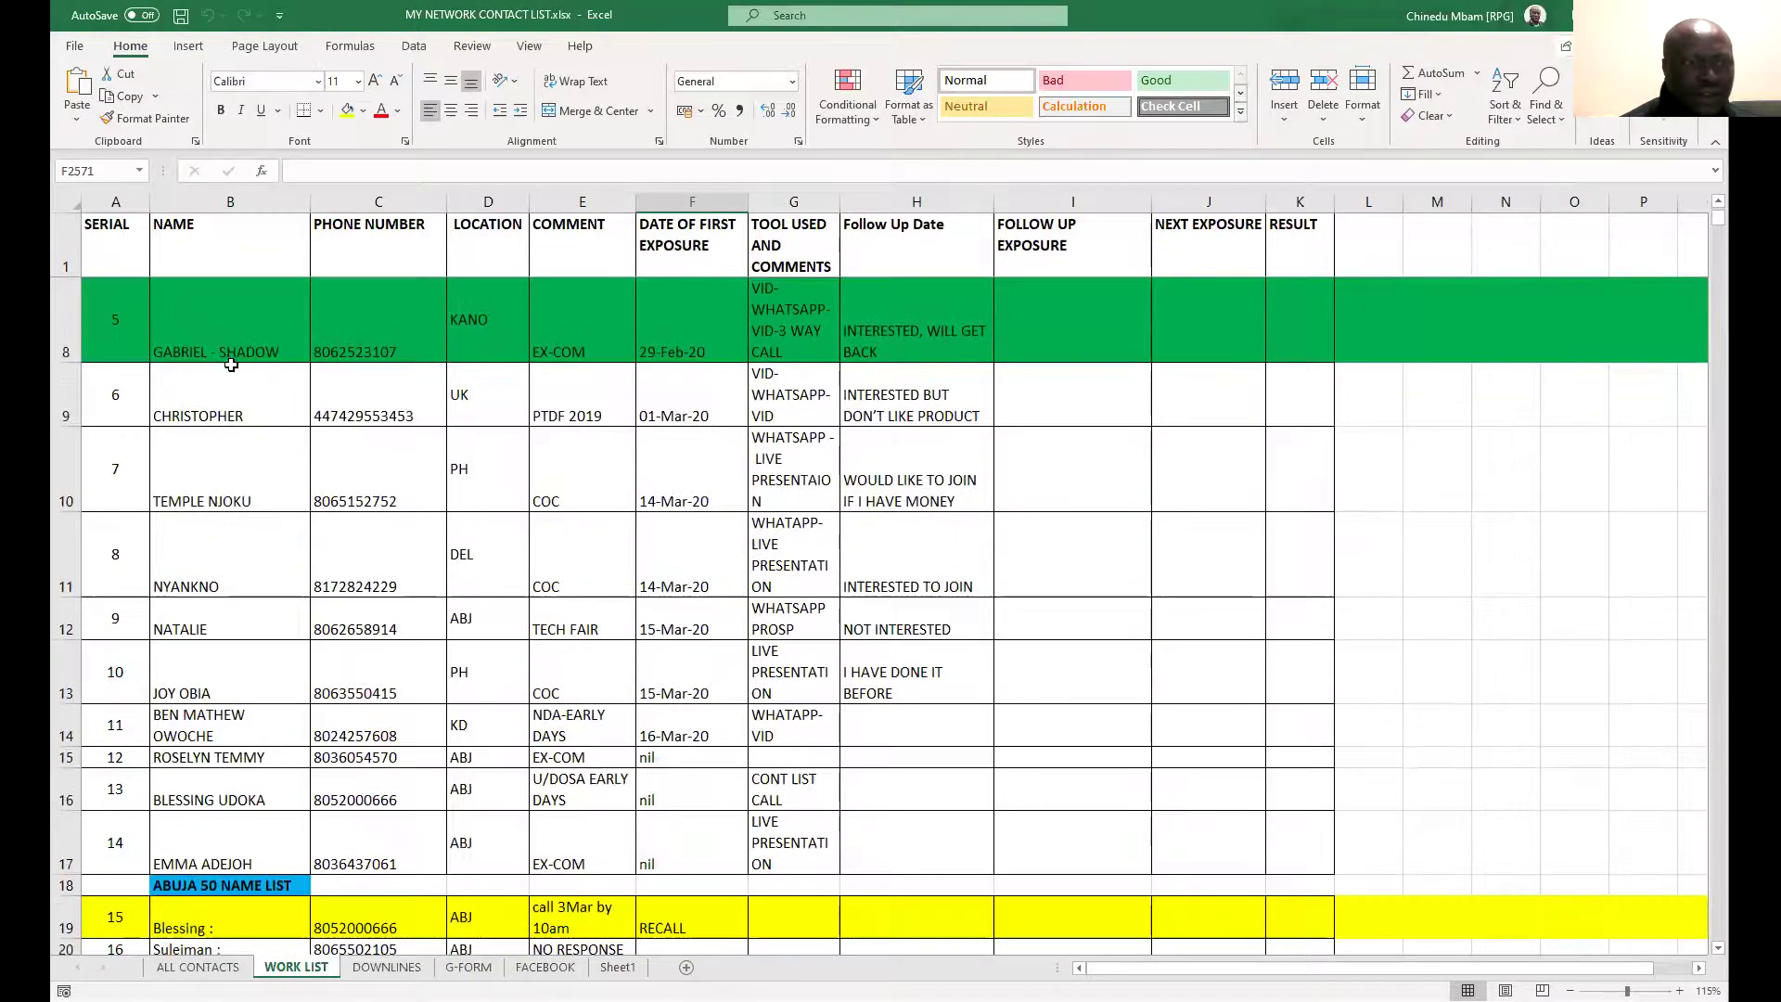
scroll(228, 352, "down", 1)
scroll(233, 366, "down", 1)
scroll(273, 456, "up", 2)
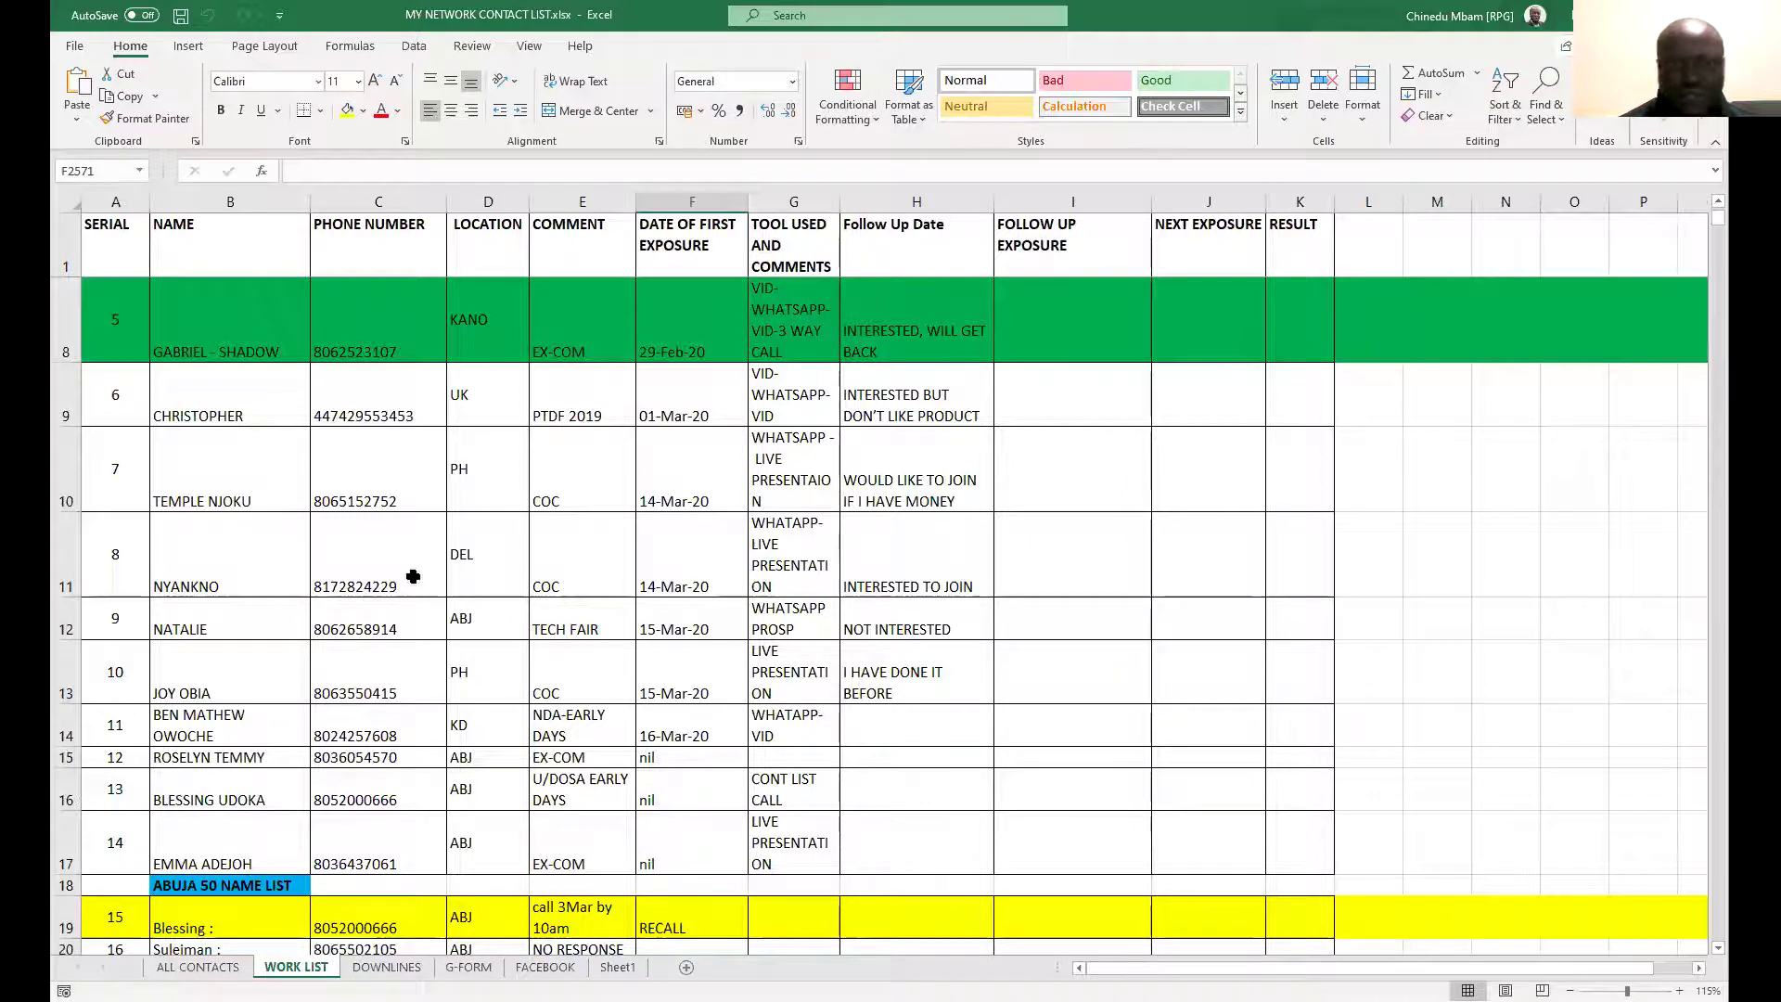
- Review the ABUJA 50 NAME LIST section with its call comments, down to the start of NEW WORKING LIST 1
scroll(435, 473, "down", 3)
scroll(435, 473, "down", 1)
scroll(440, 471, "up", 1)
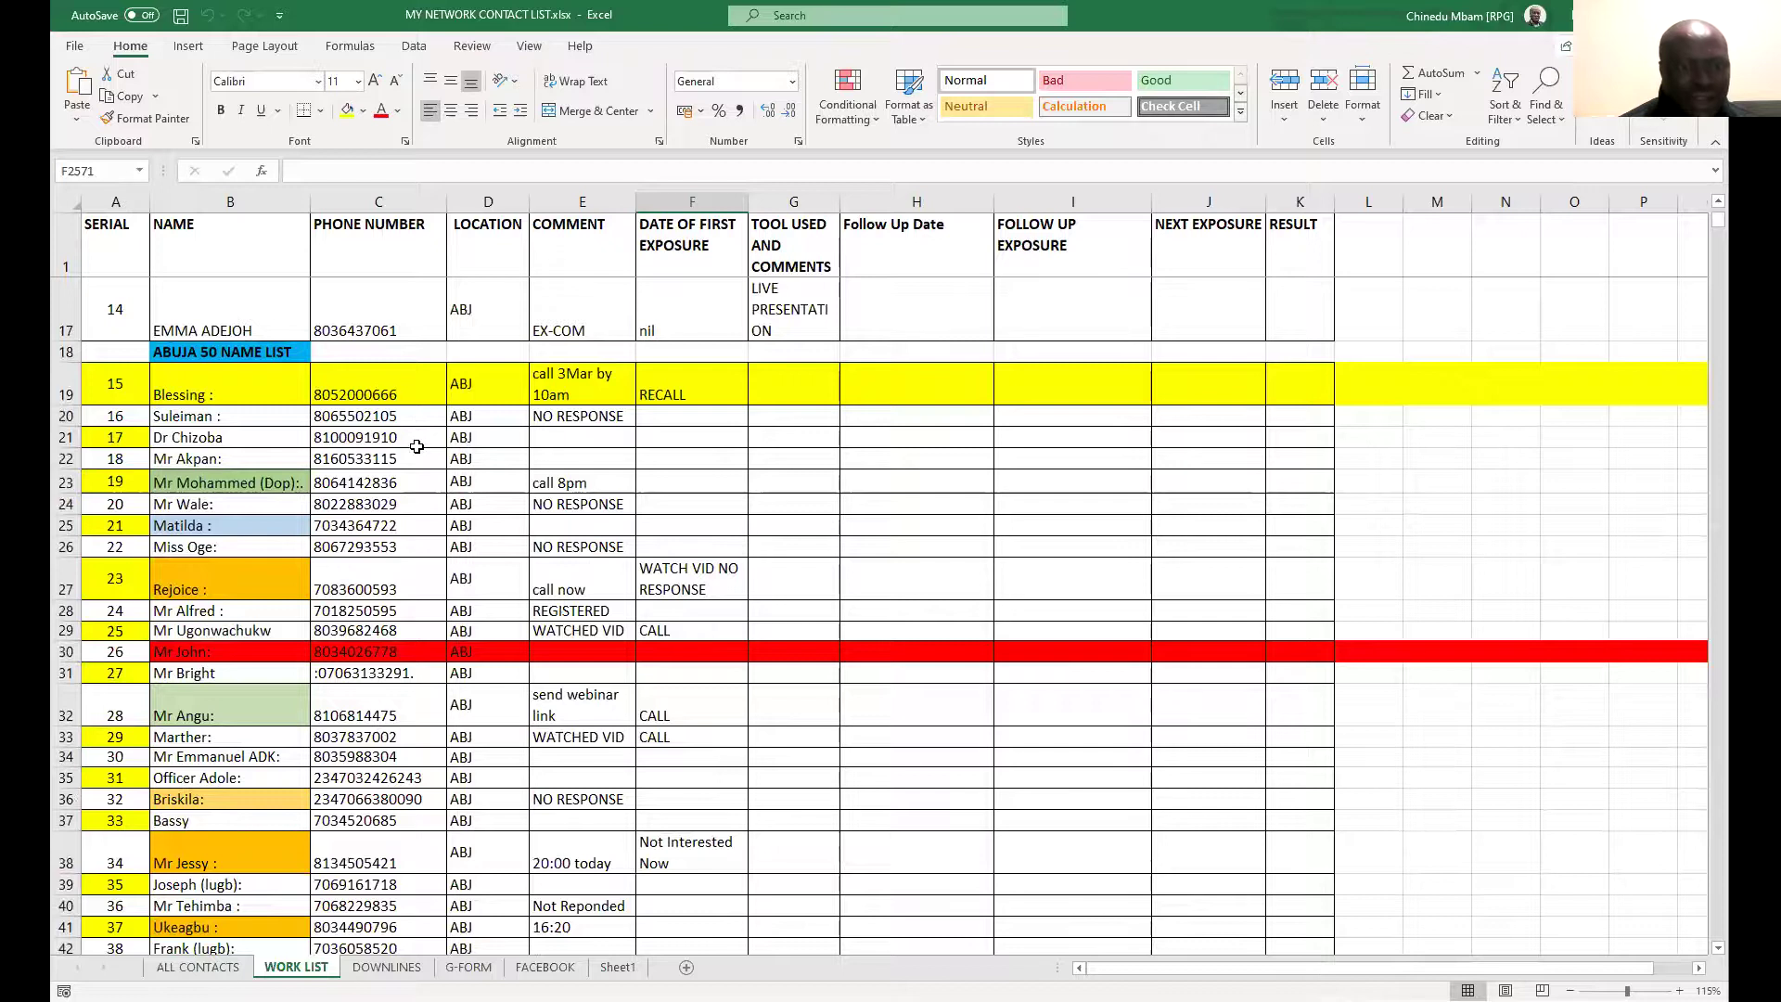
scroll(419, 473, "down", 2)
scroll(418, 473, "down", 8)
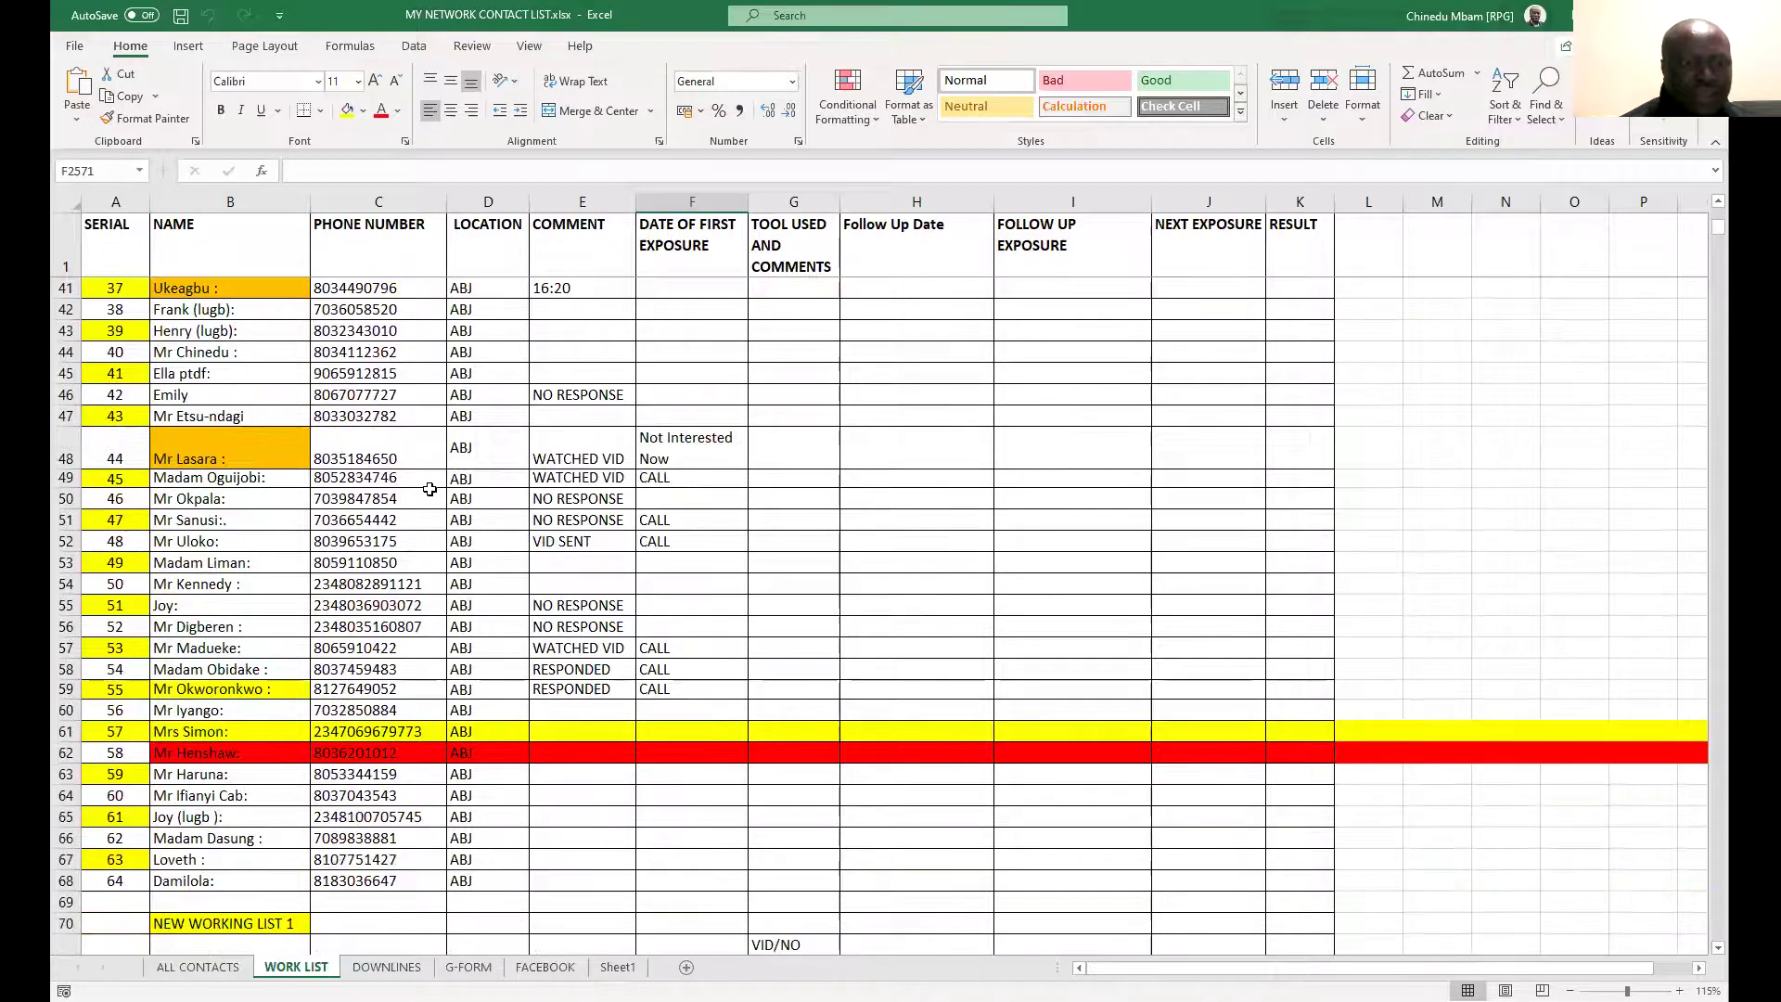
scroll(409, 750, "down", 2)
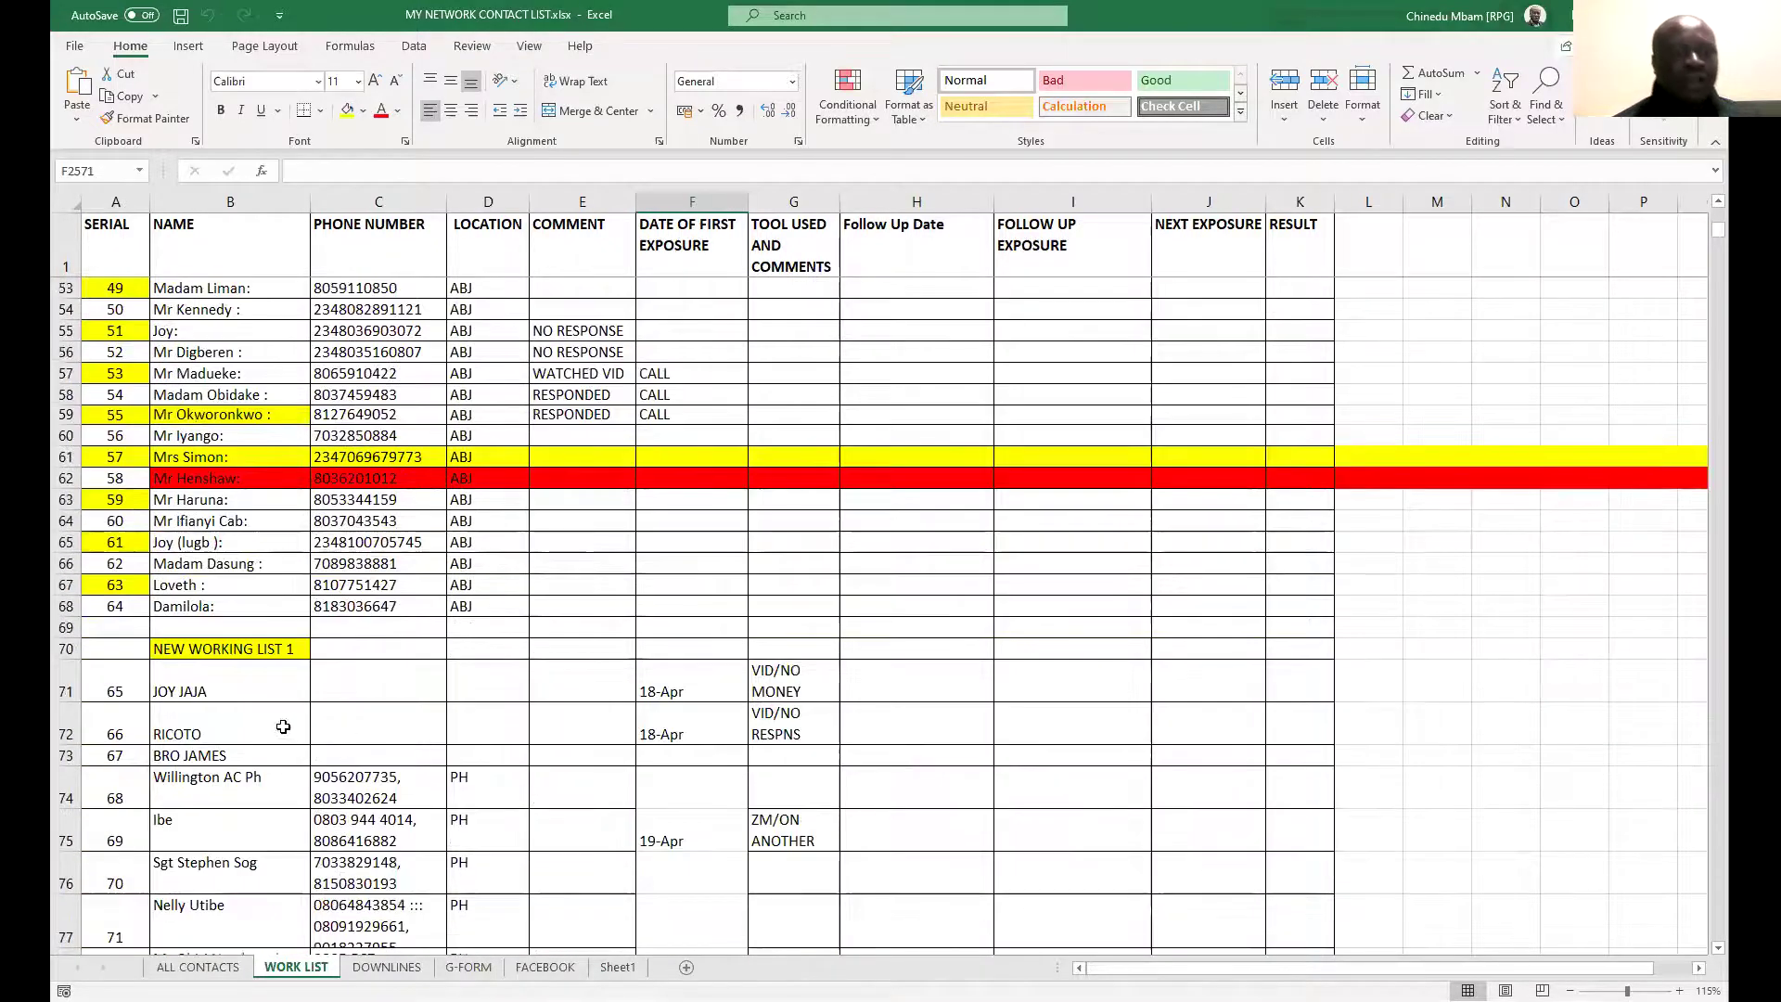
- Review the last Abuja call comments and the NEW WORKING LIST 1 exposure dates and tool remarks, down to WORKING LIST 2
scroll(243, 657, "down", 1)
scroll(277, 648, "up", 2)
scroll(277, 648, "up", 3)
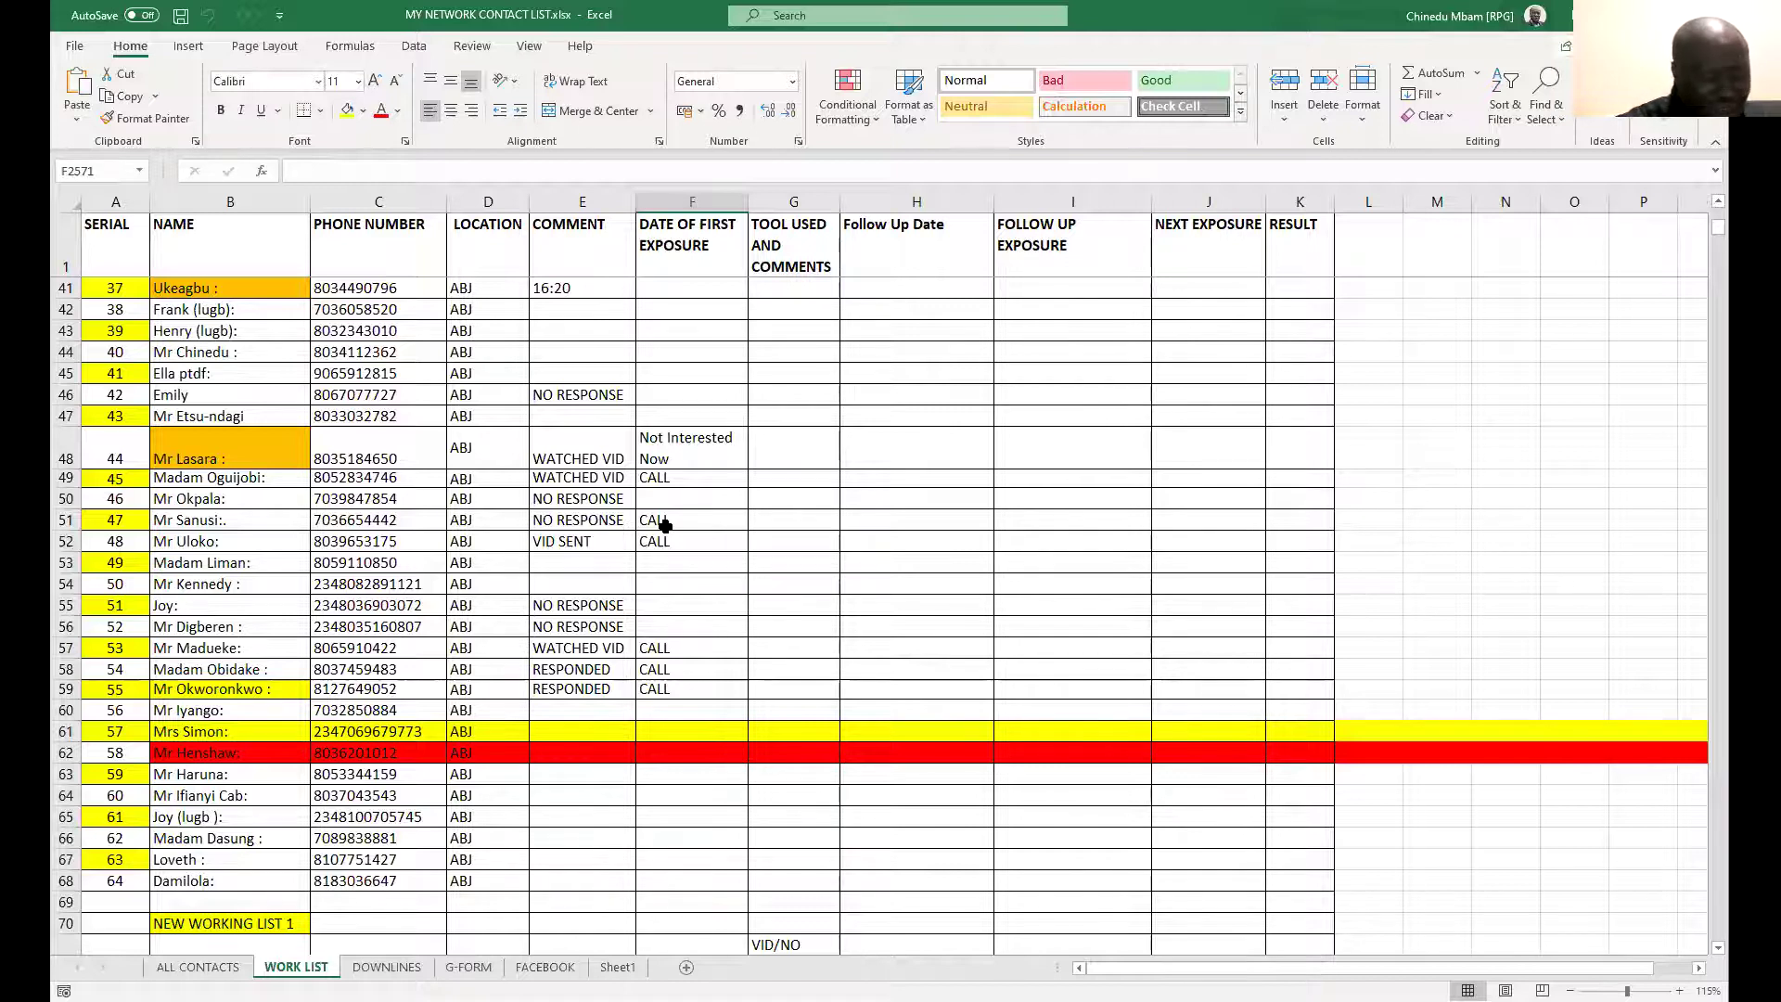
scroll(660, 528, "down", 7)
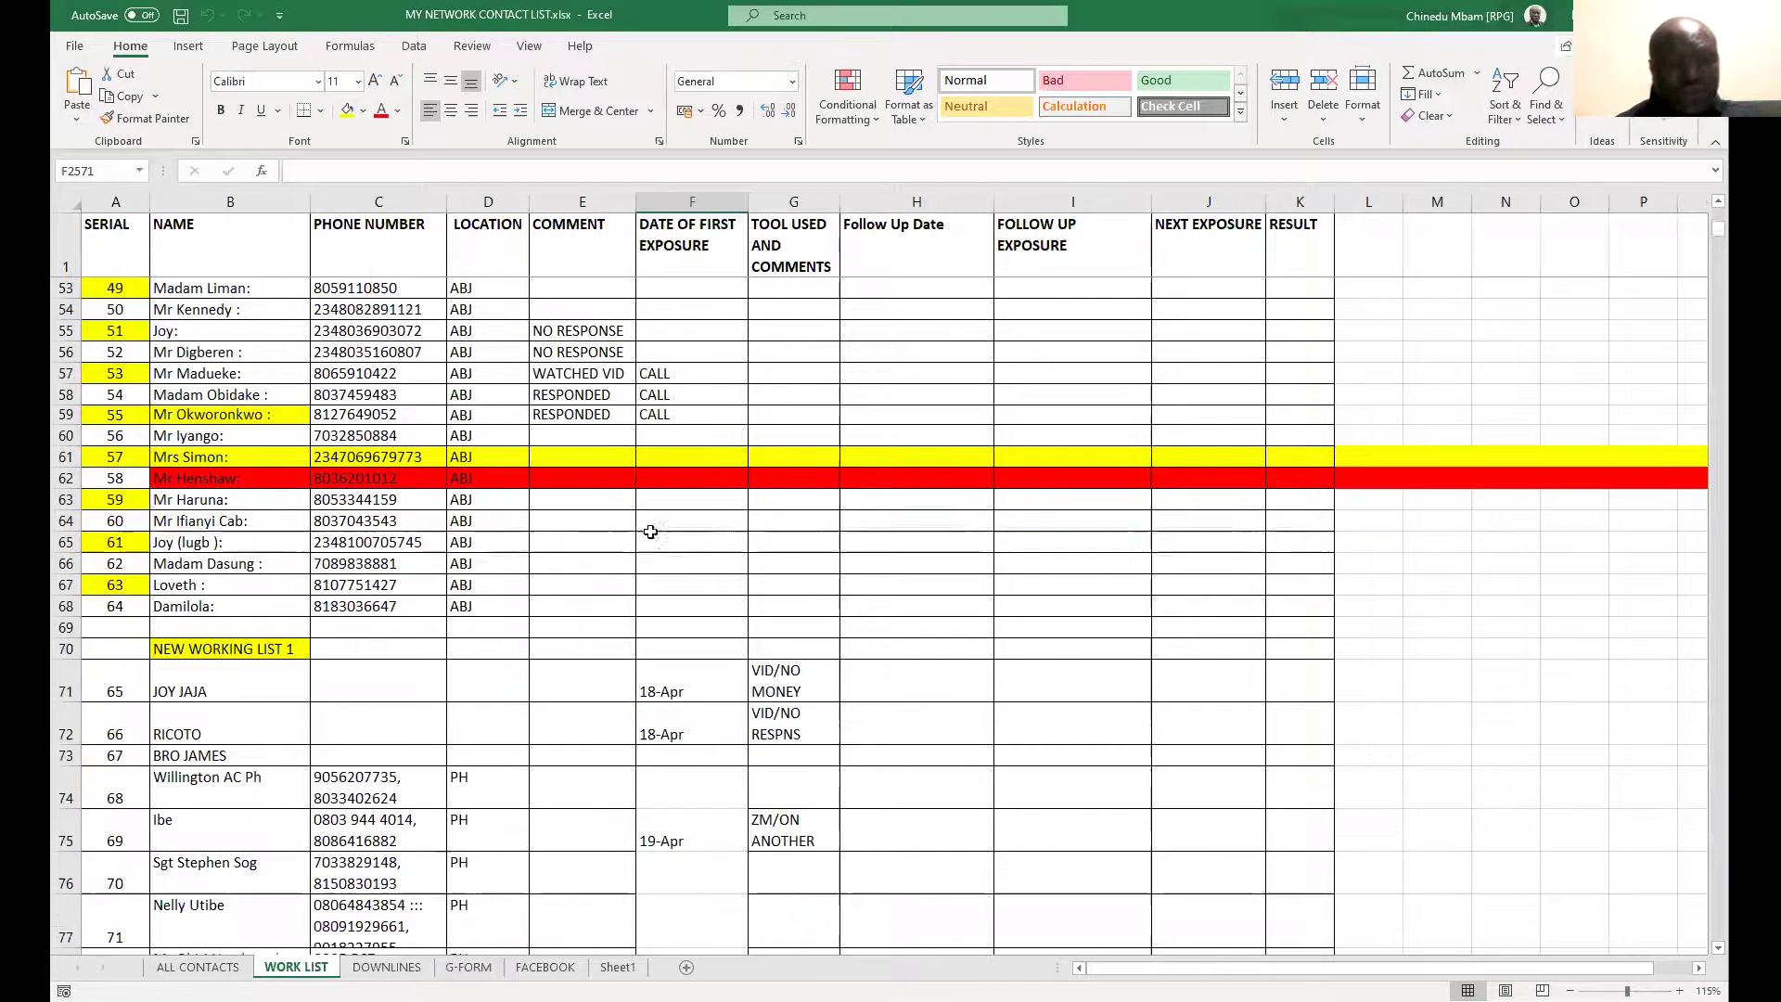
scroll(658, 533, "down", 2)
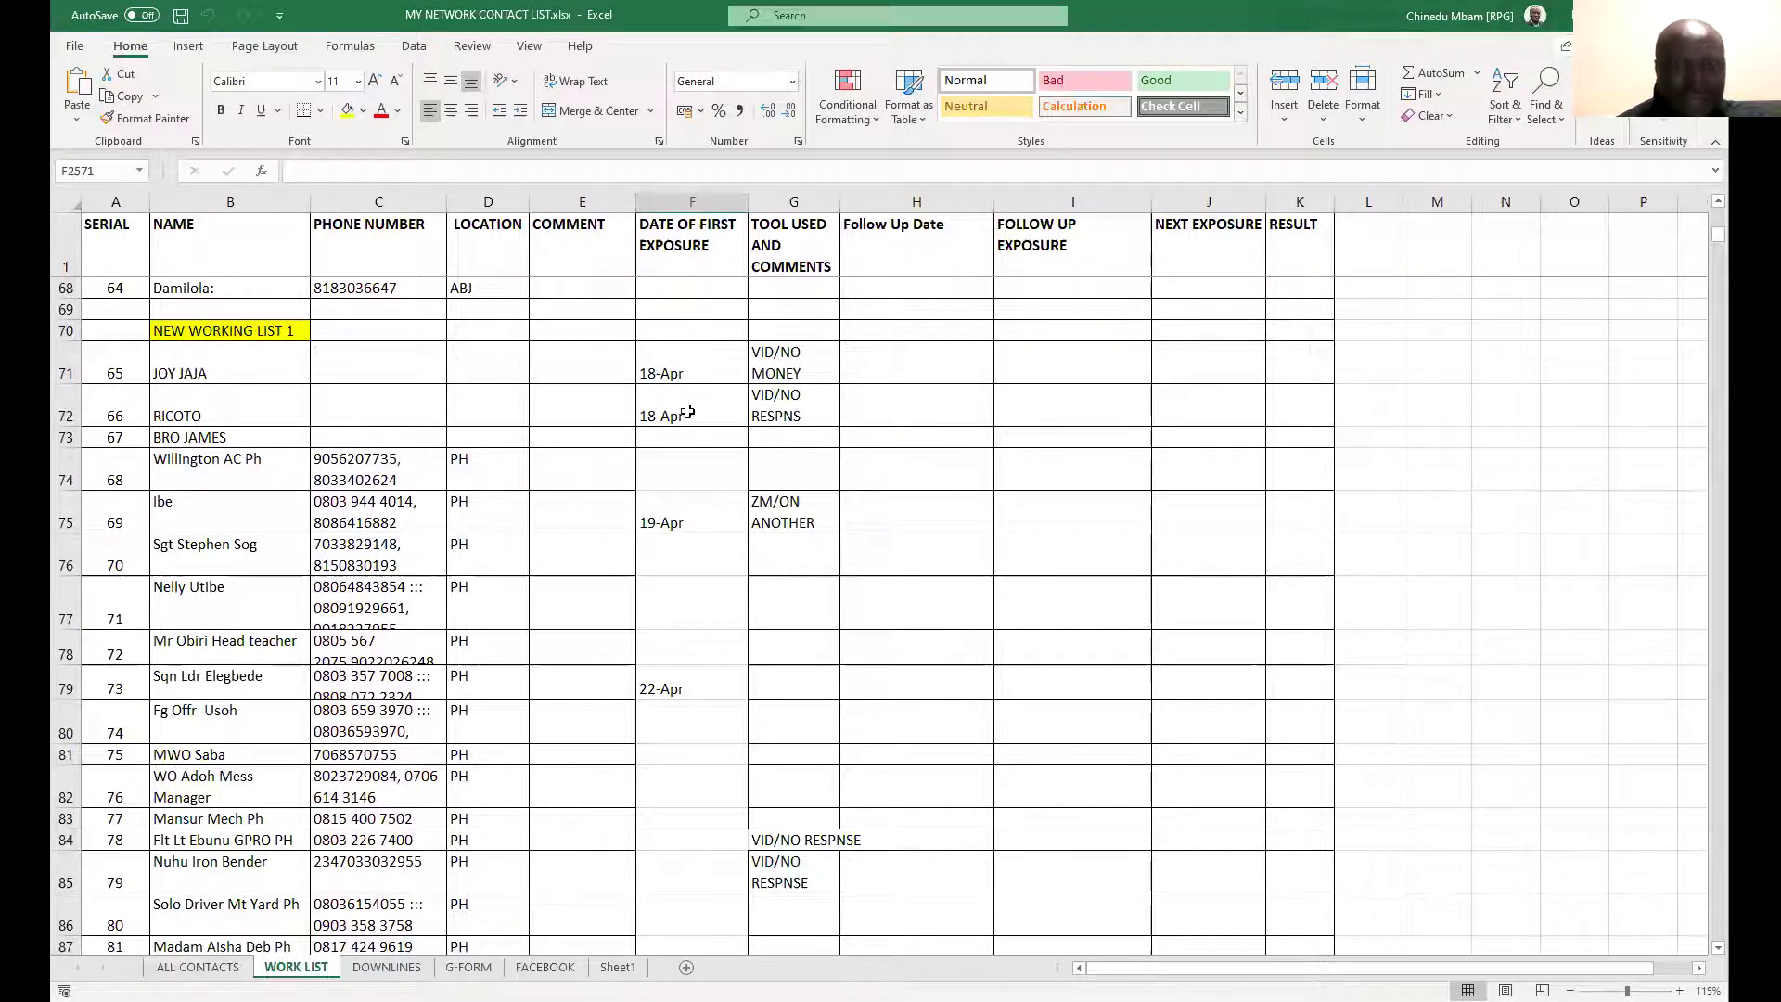
scroll(686, 400, "down", 2)
scroll(688, 389, "down", 6)
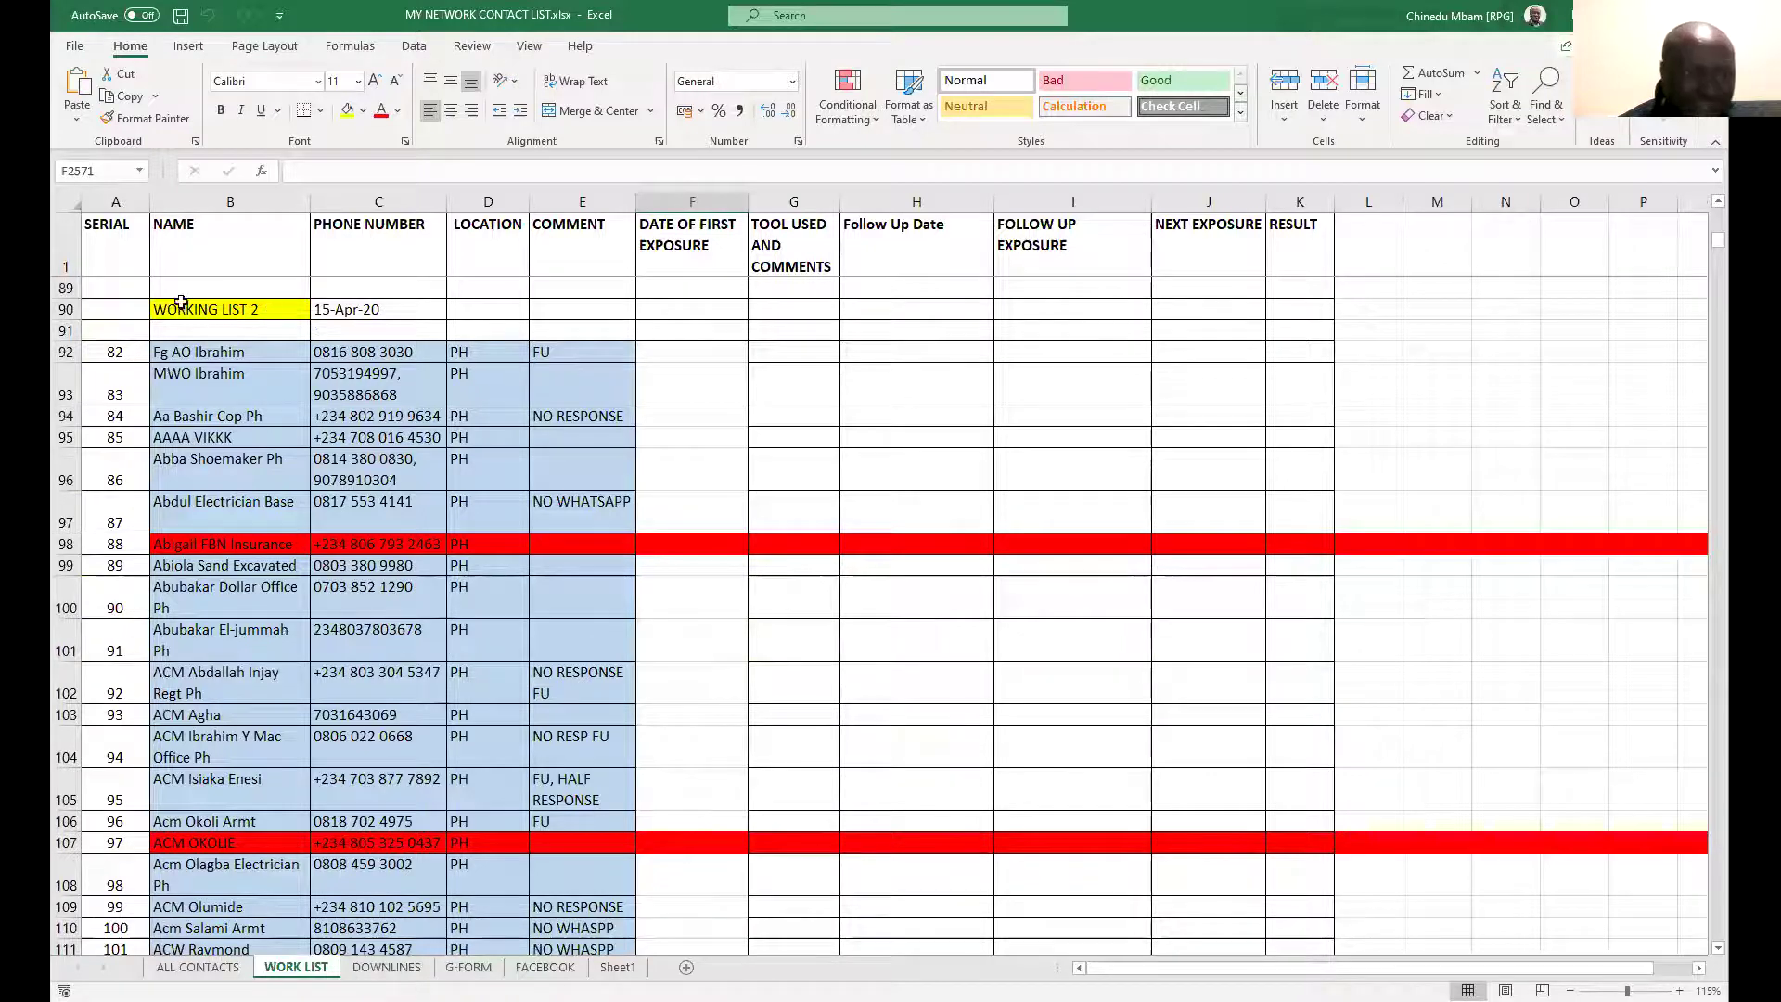
- Select the WORKING LIST 2 heading row and review its PH contacts and comments into the following 15-Apr-20 batch
left_click(65, 308)
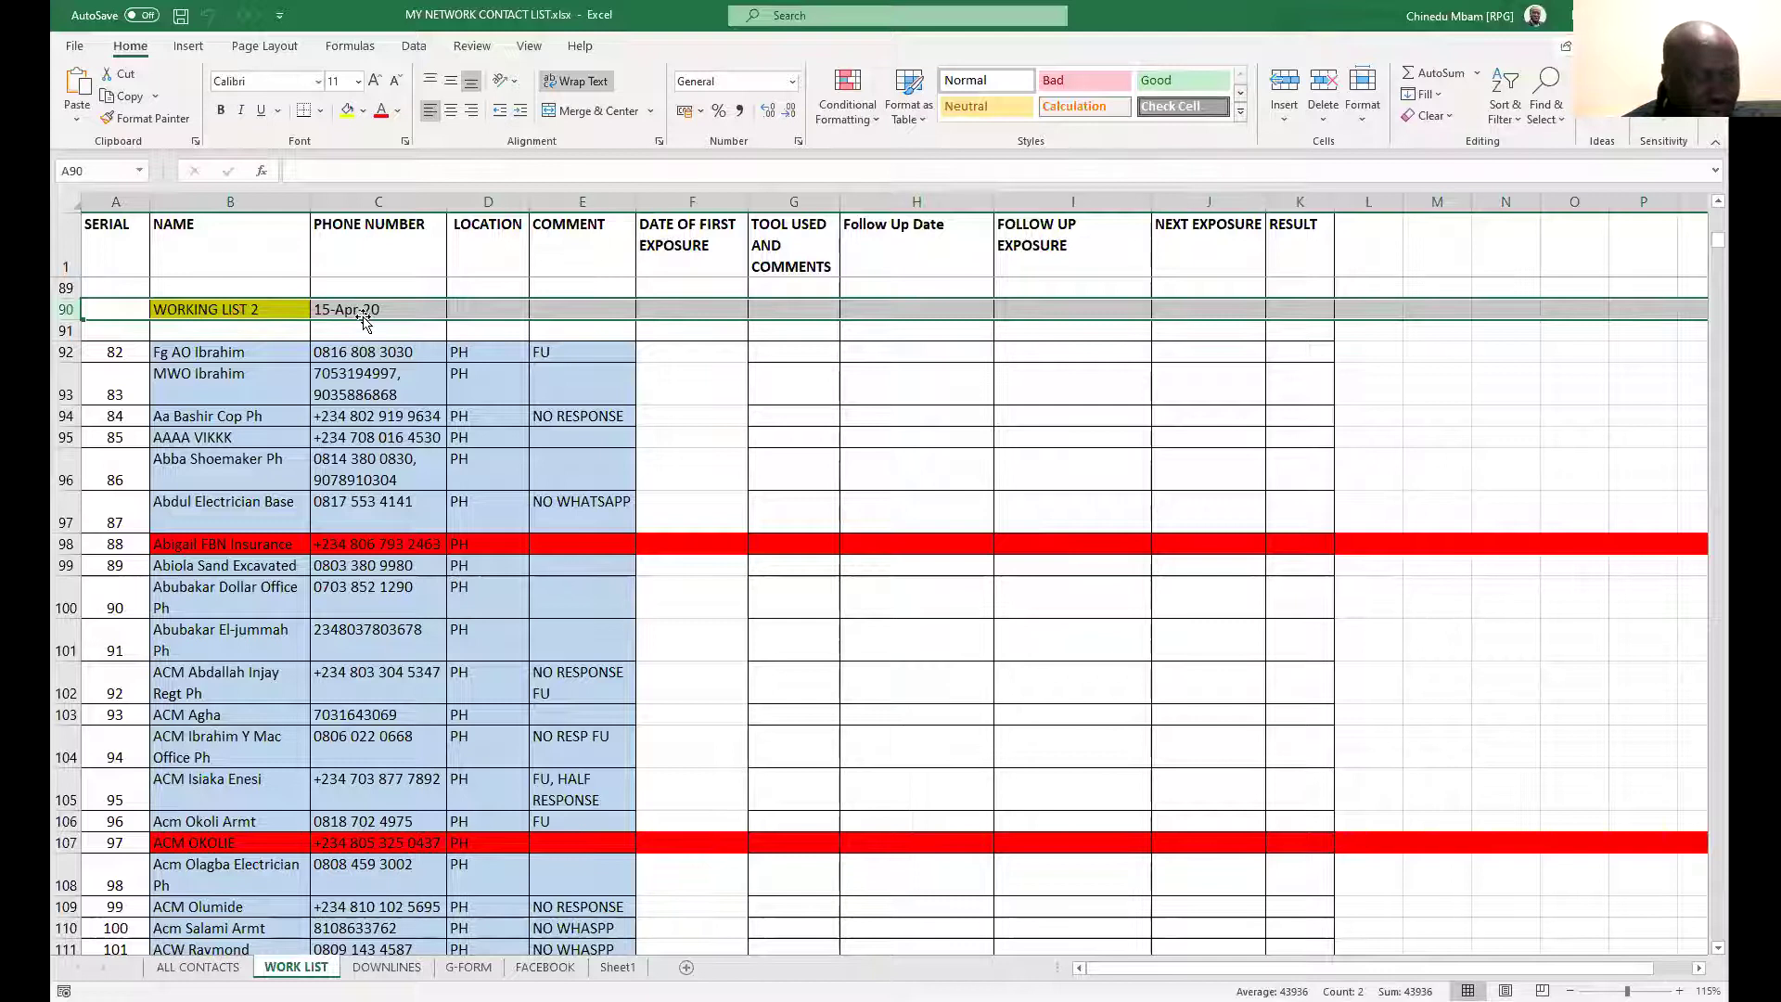
scroll(371, 325, "down", 9)
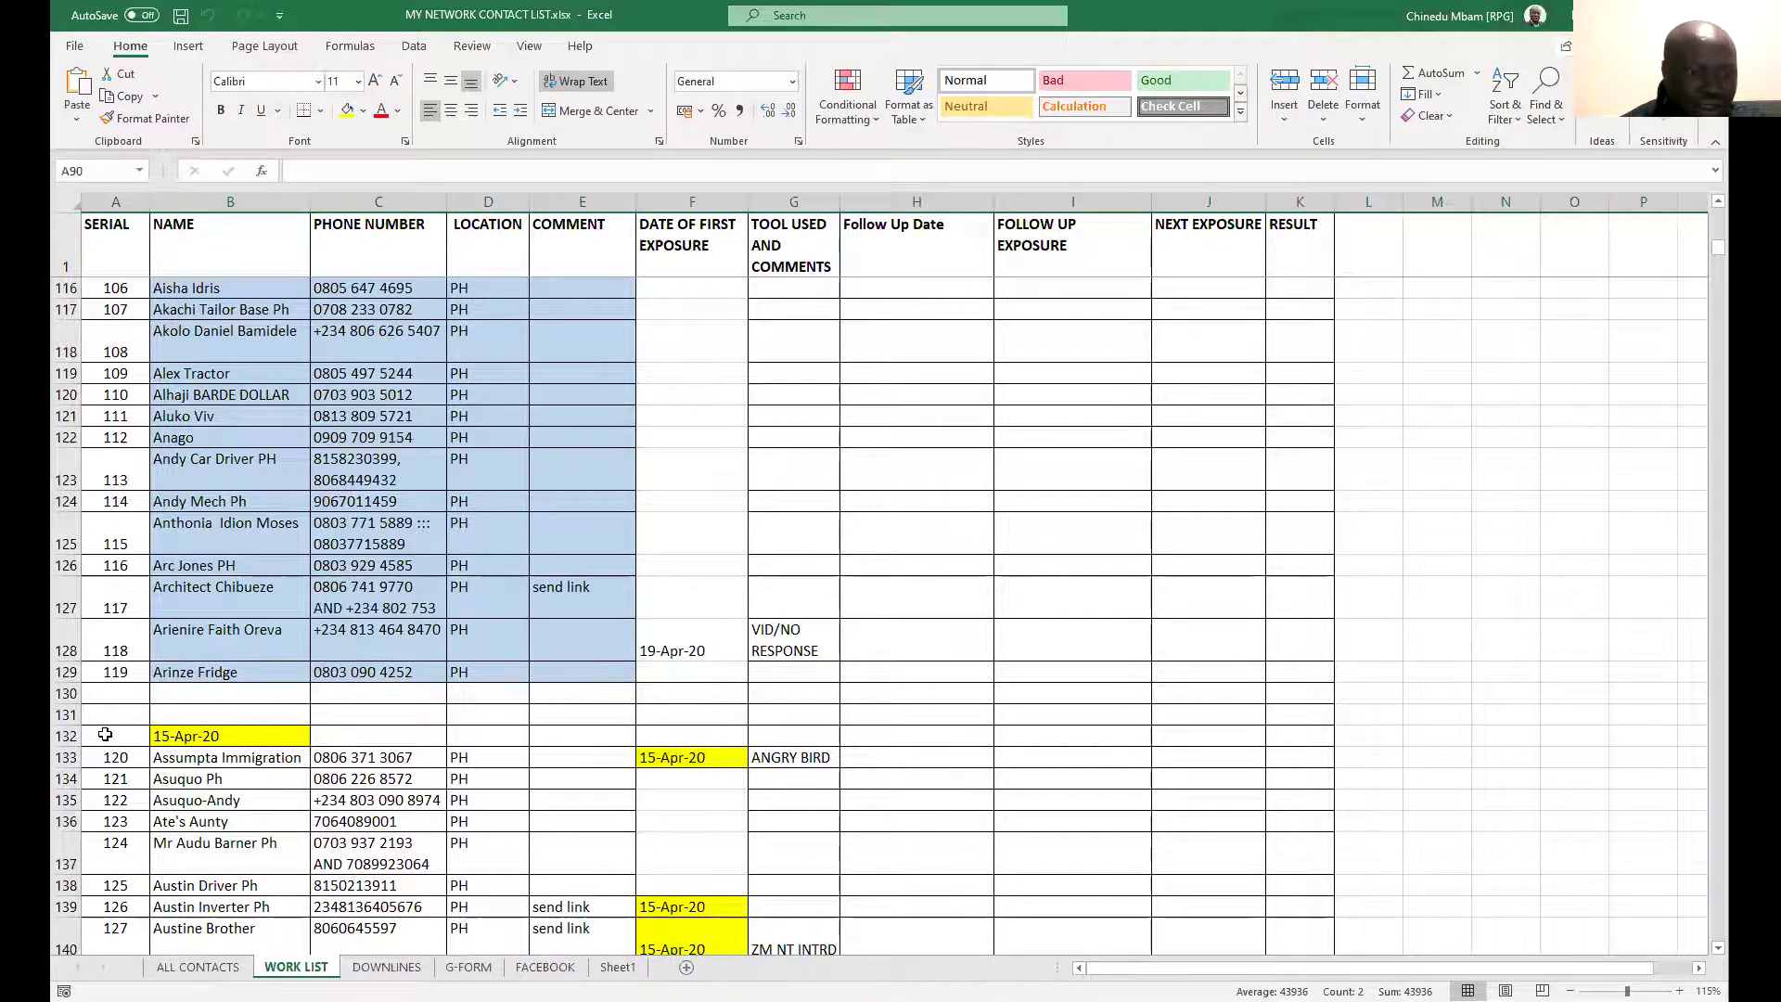
scroll(167, 724, "down", 3)
scroll(209, 705, "up", 2)
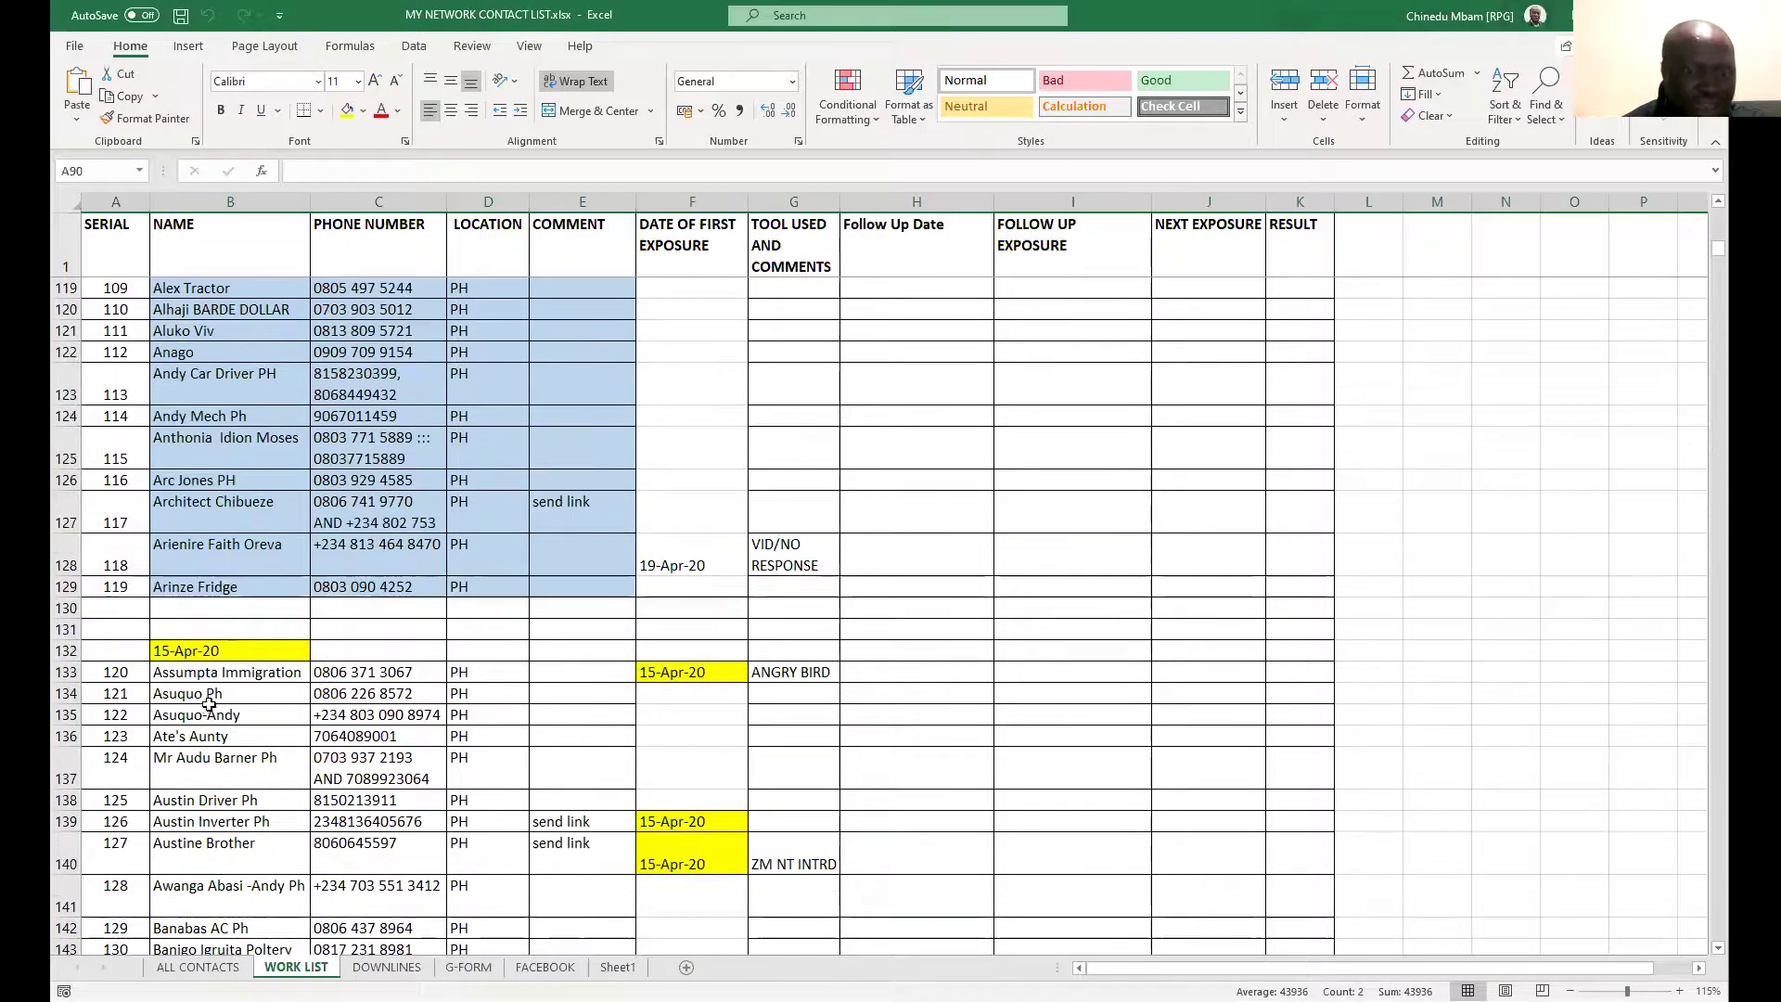
scroll(373, 730, "down", 5)
scroll(352, 618, "up", 2)
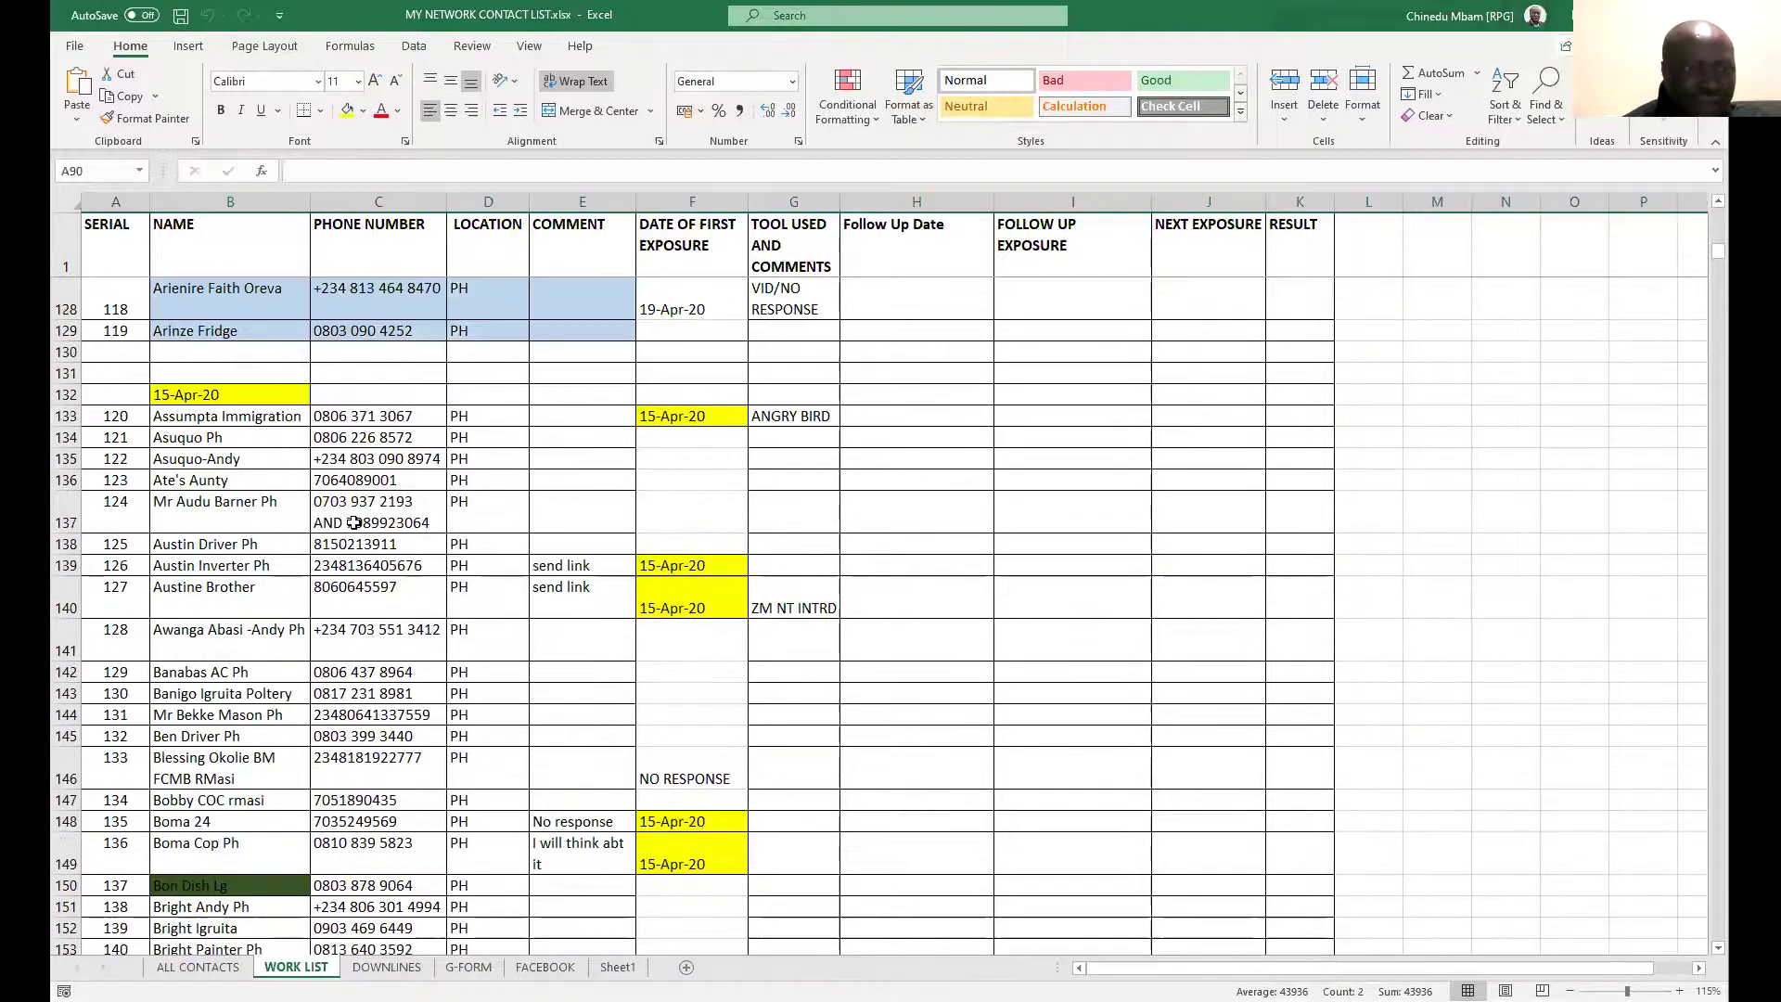
- Look through the rest of the PH contacts below the 15-Apr-20 batch, down to the 24-Apr-20 heading
scroll(315, 646, "down", 6)
scroll(320, 648, "down", 8)
scroll(328, 652, "down", 6)
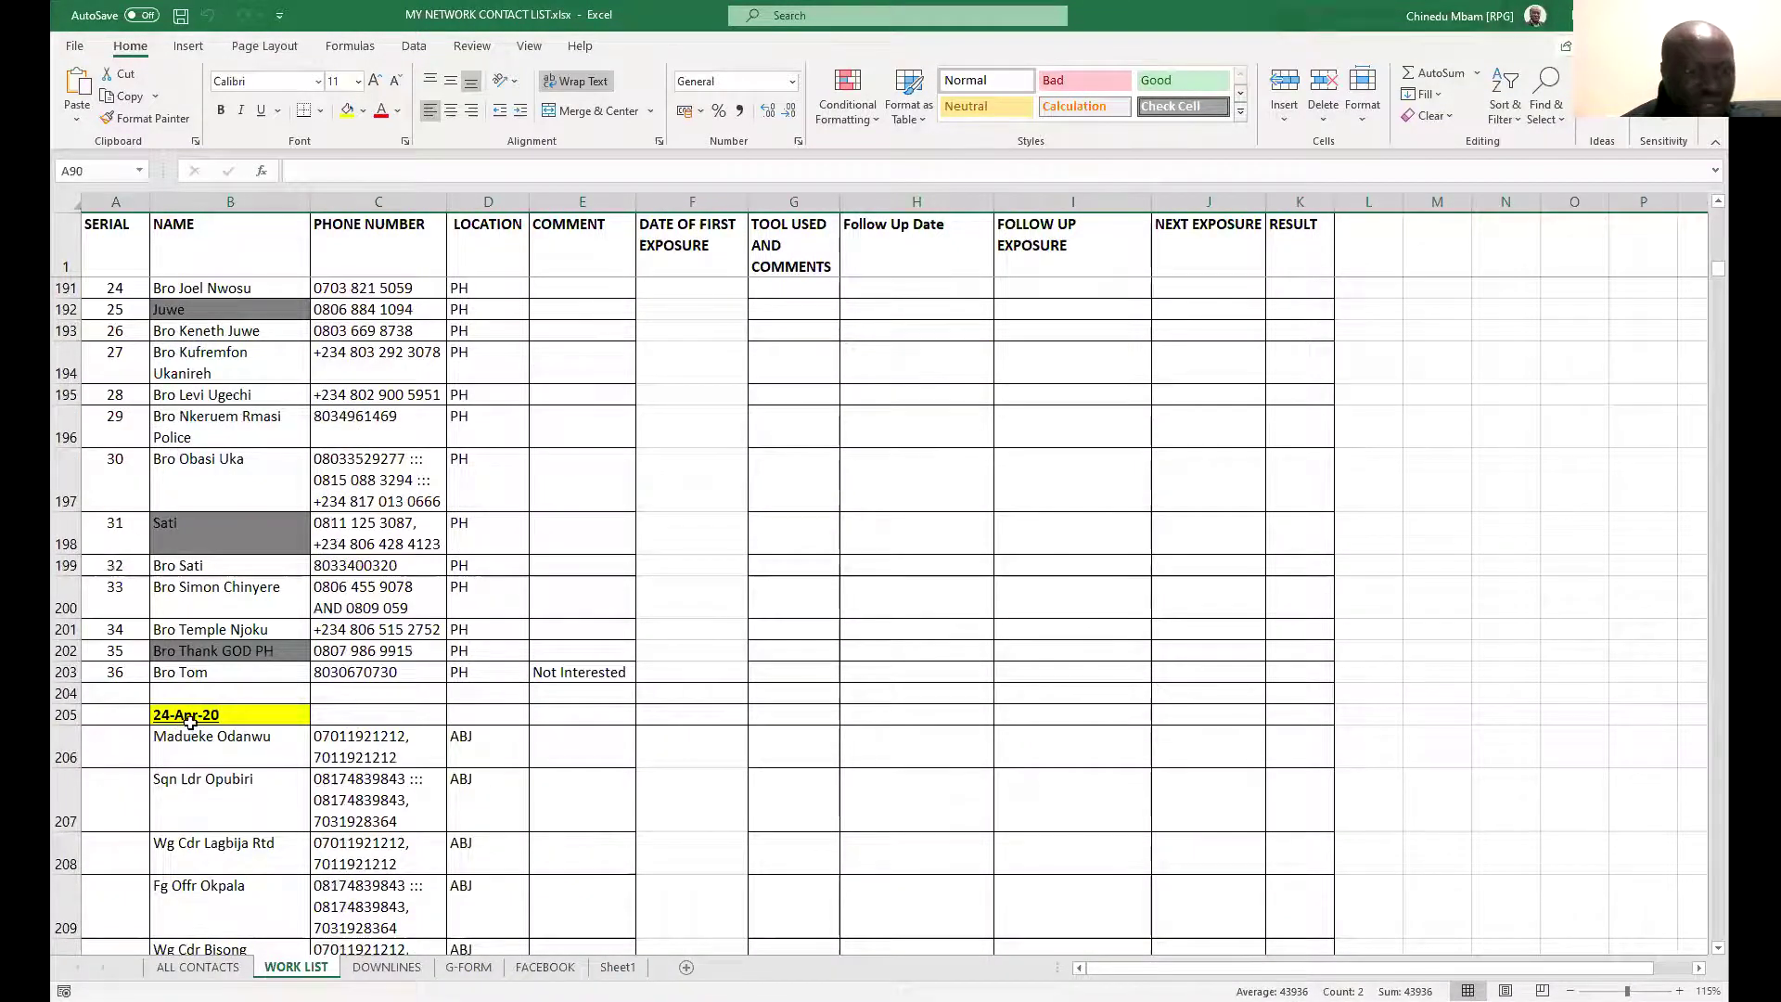
scroll(190, 721, "down", 3)
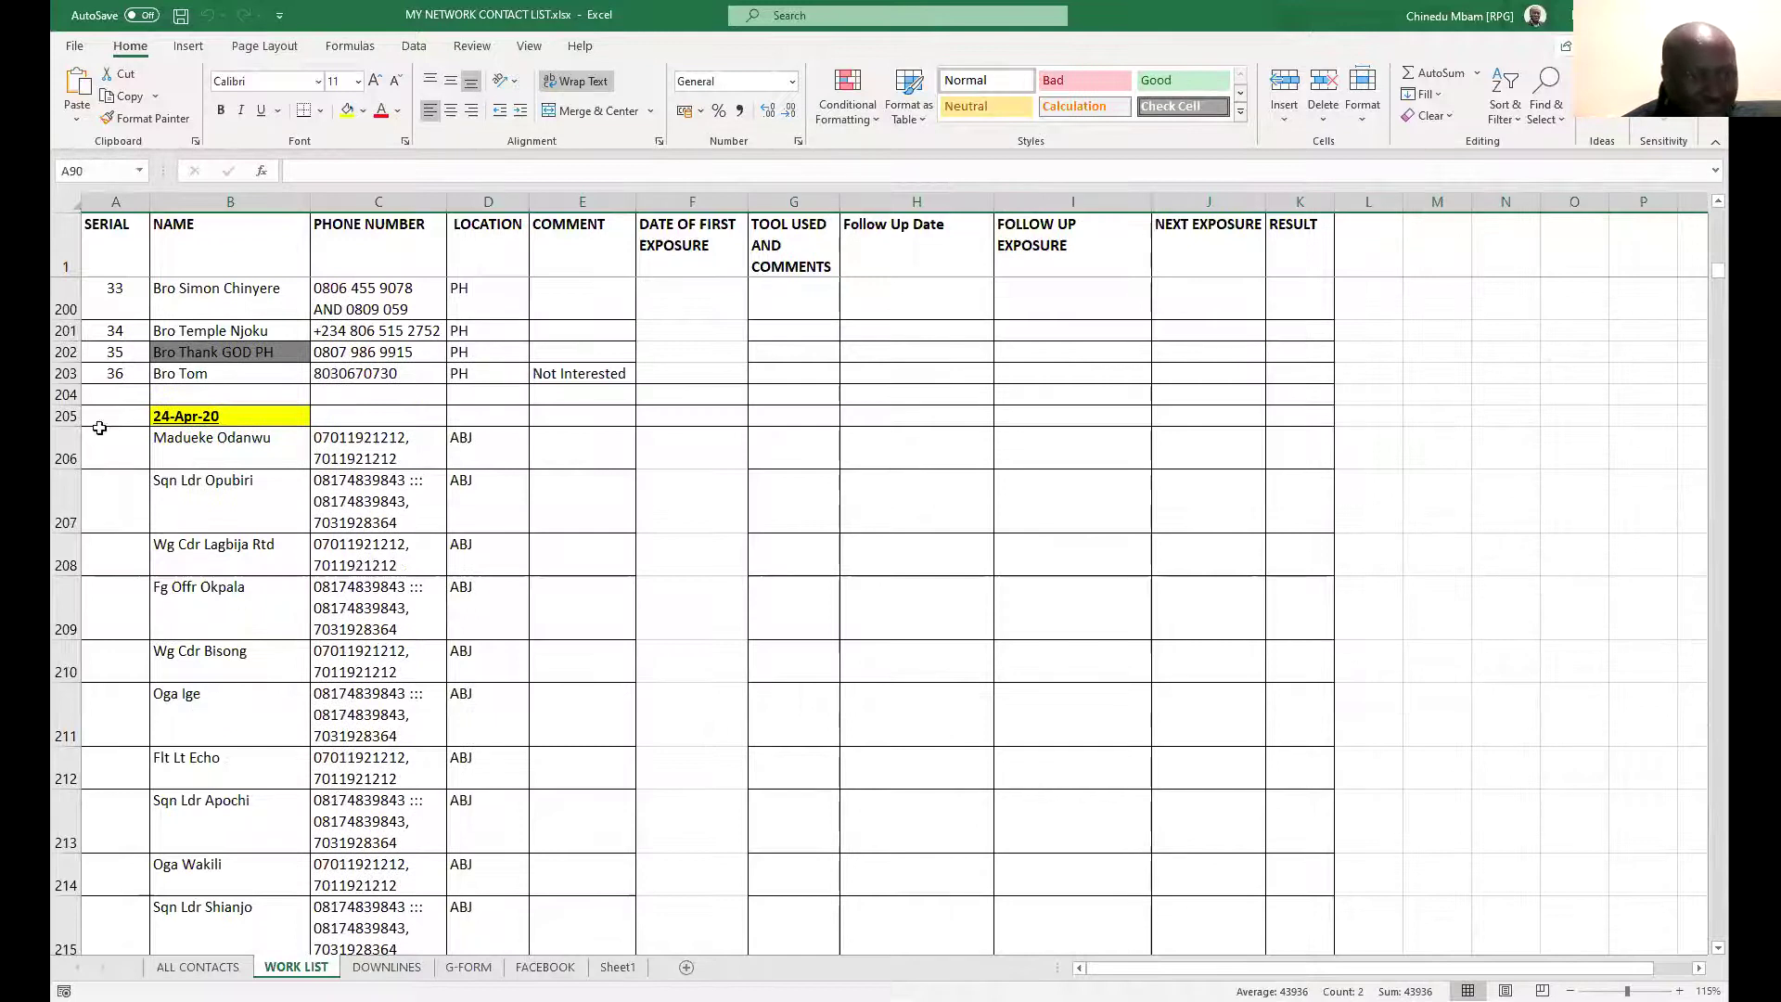
- Select the 24-Apr-20 heading row and go through its contacts down to the 01-May-20 batch marked FIRST
left_click(65, 415)
scroll(237, 464, "down", 3)
scroll(238, 465, "down", 20)
scroll(262, 511, "down", 17)
scroll(273, 522, "down", 12)
scroll(274, 522, "up", 2)
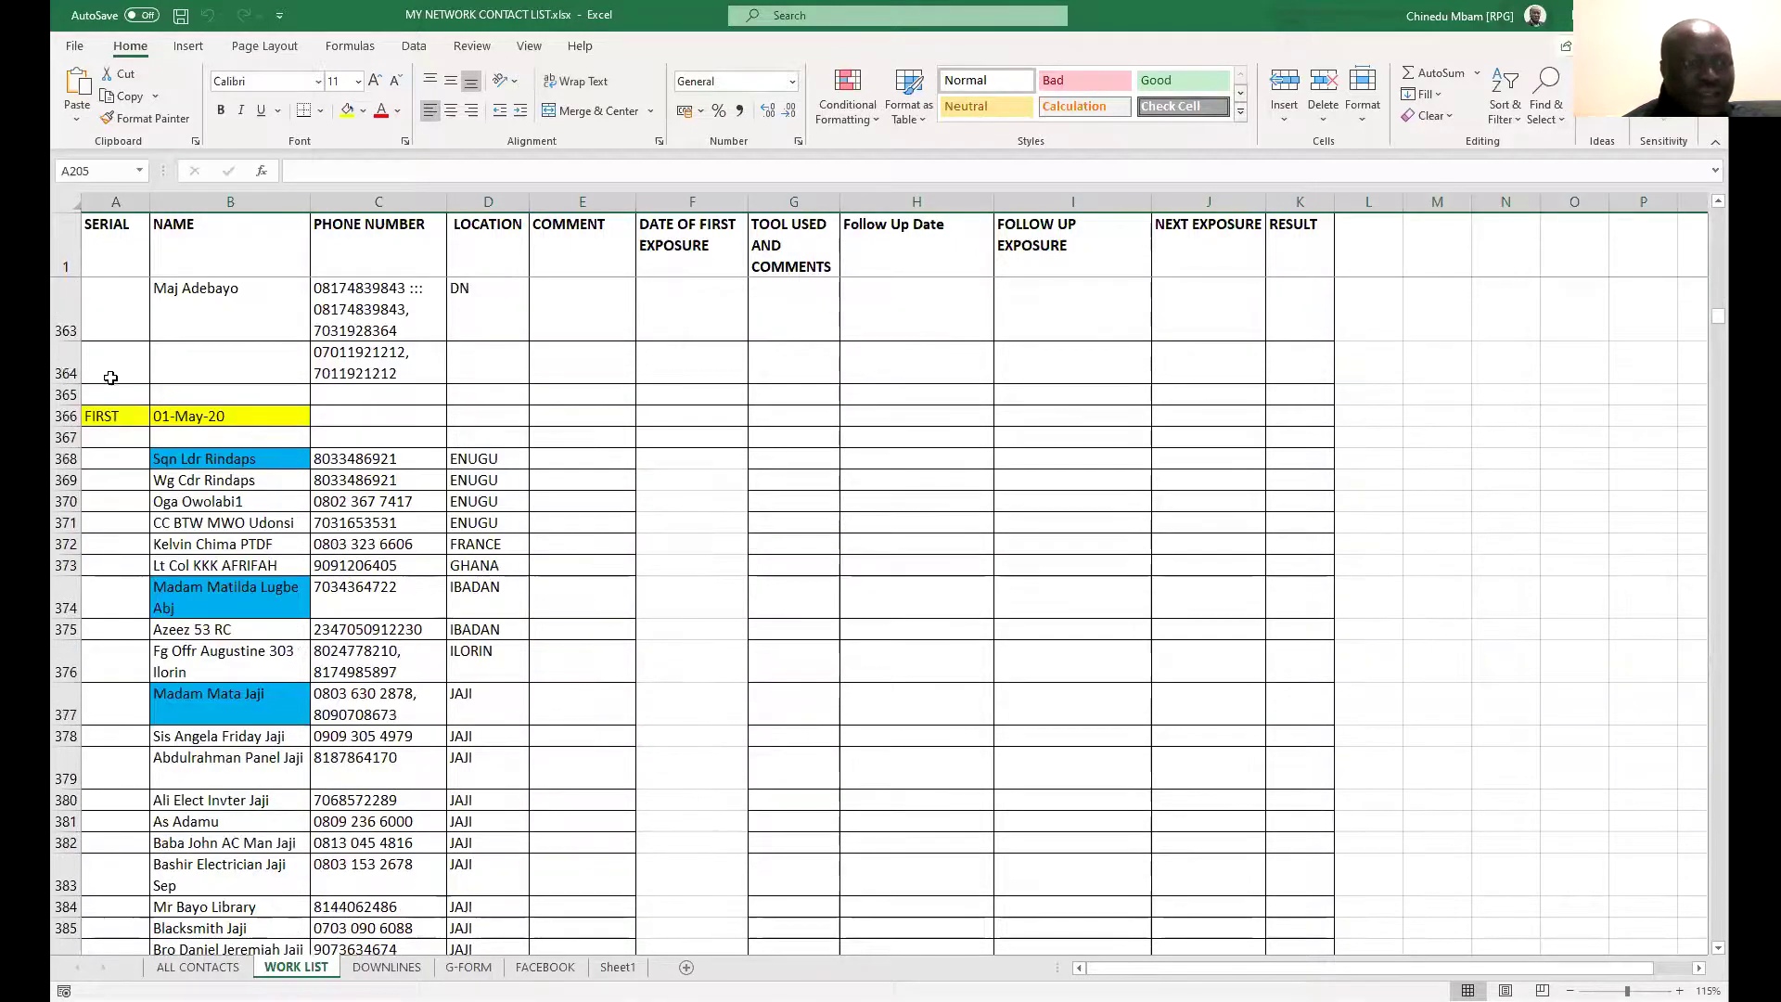
- Select the 01-May-20 heading row and examine its contacts by location, down to the 21 MAY 20 WARM UP section
left_click(65, 415)
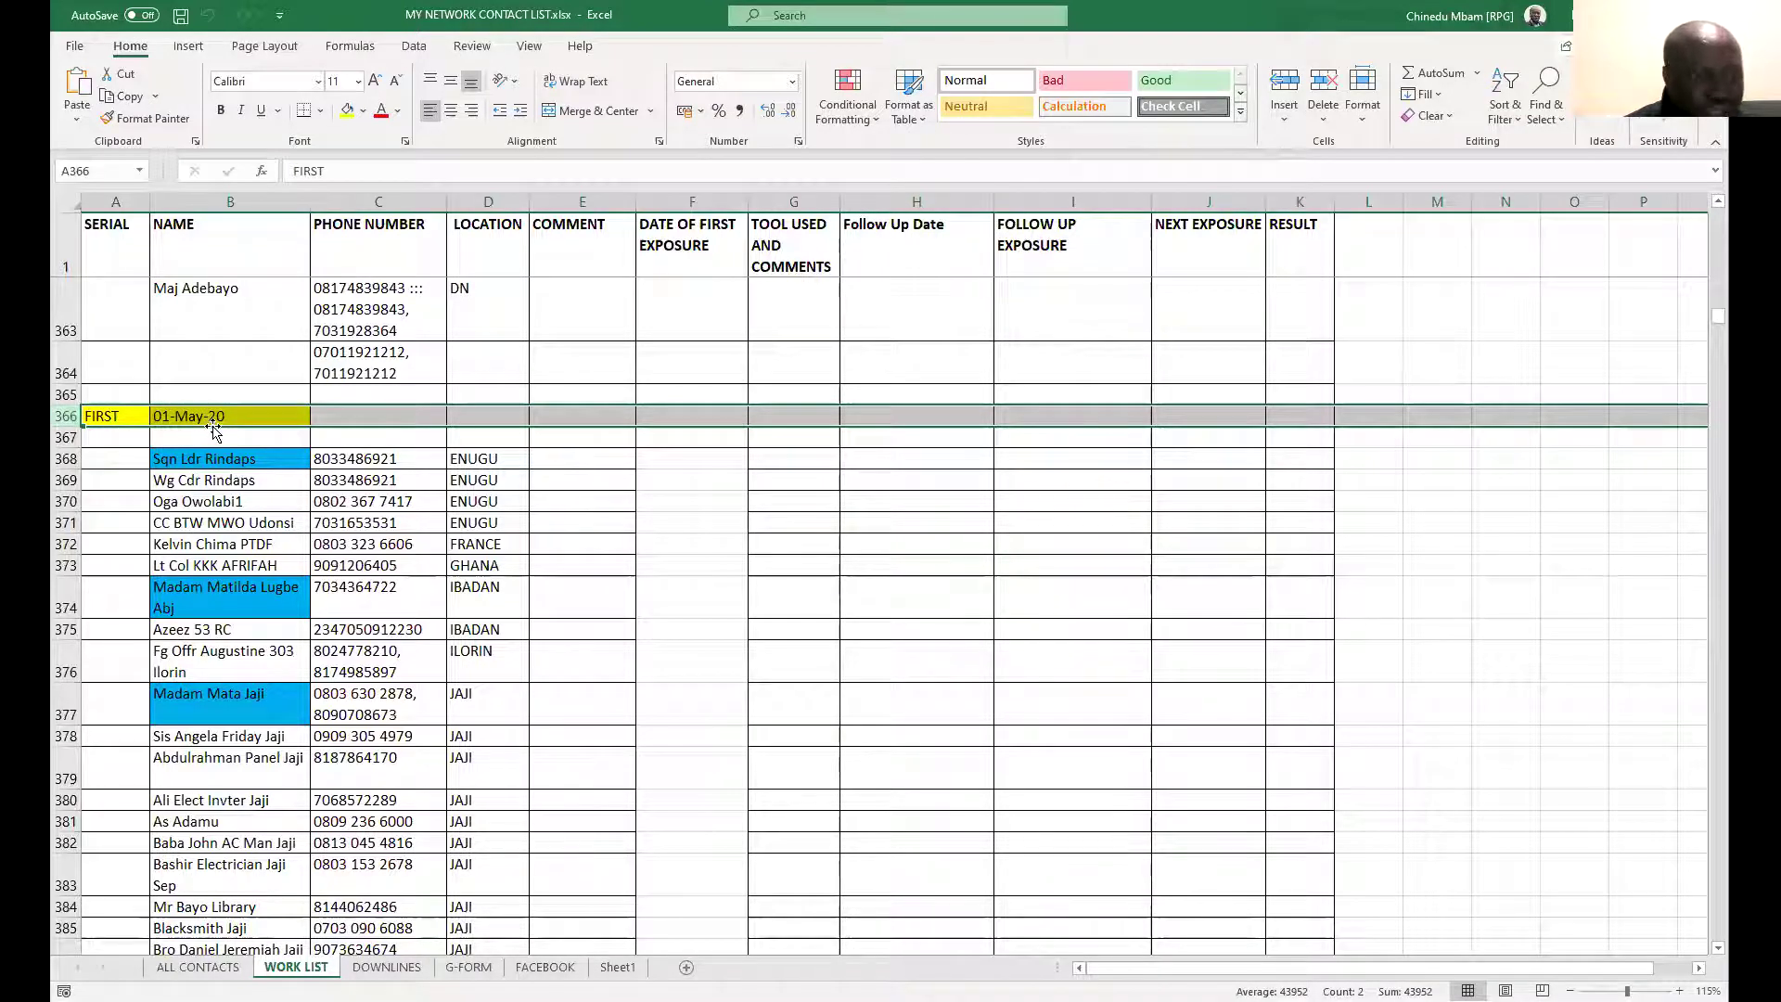
scroll(215, 432, "down", 13)
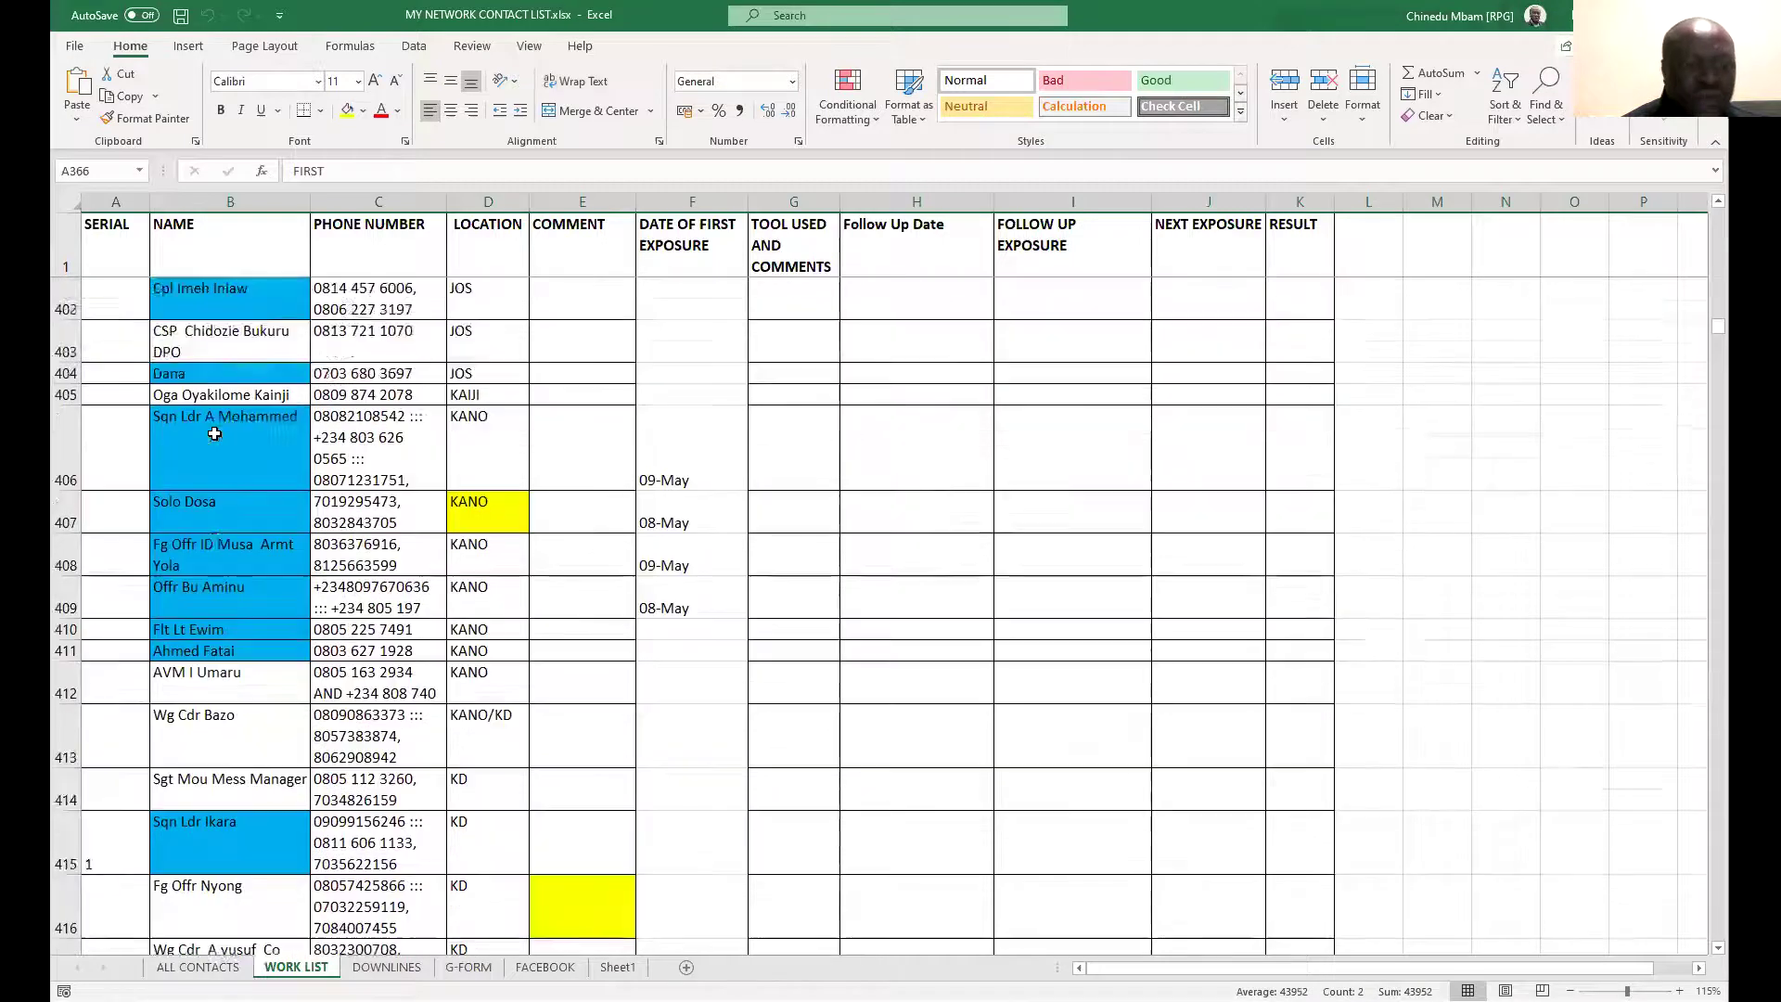
scroll(214, 432, "down", 16)
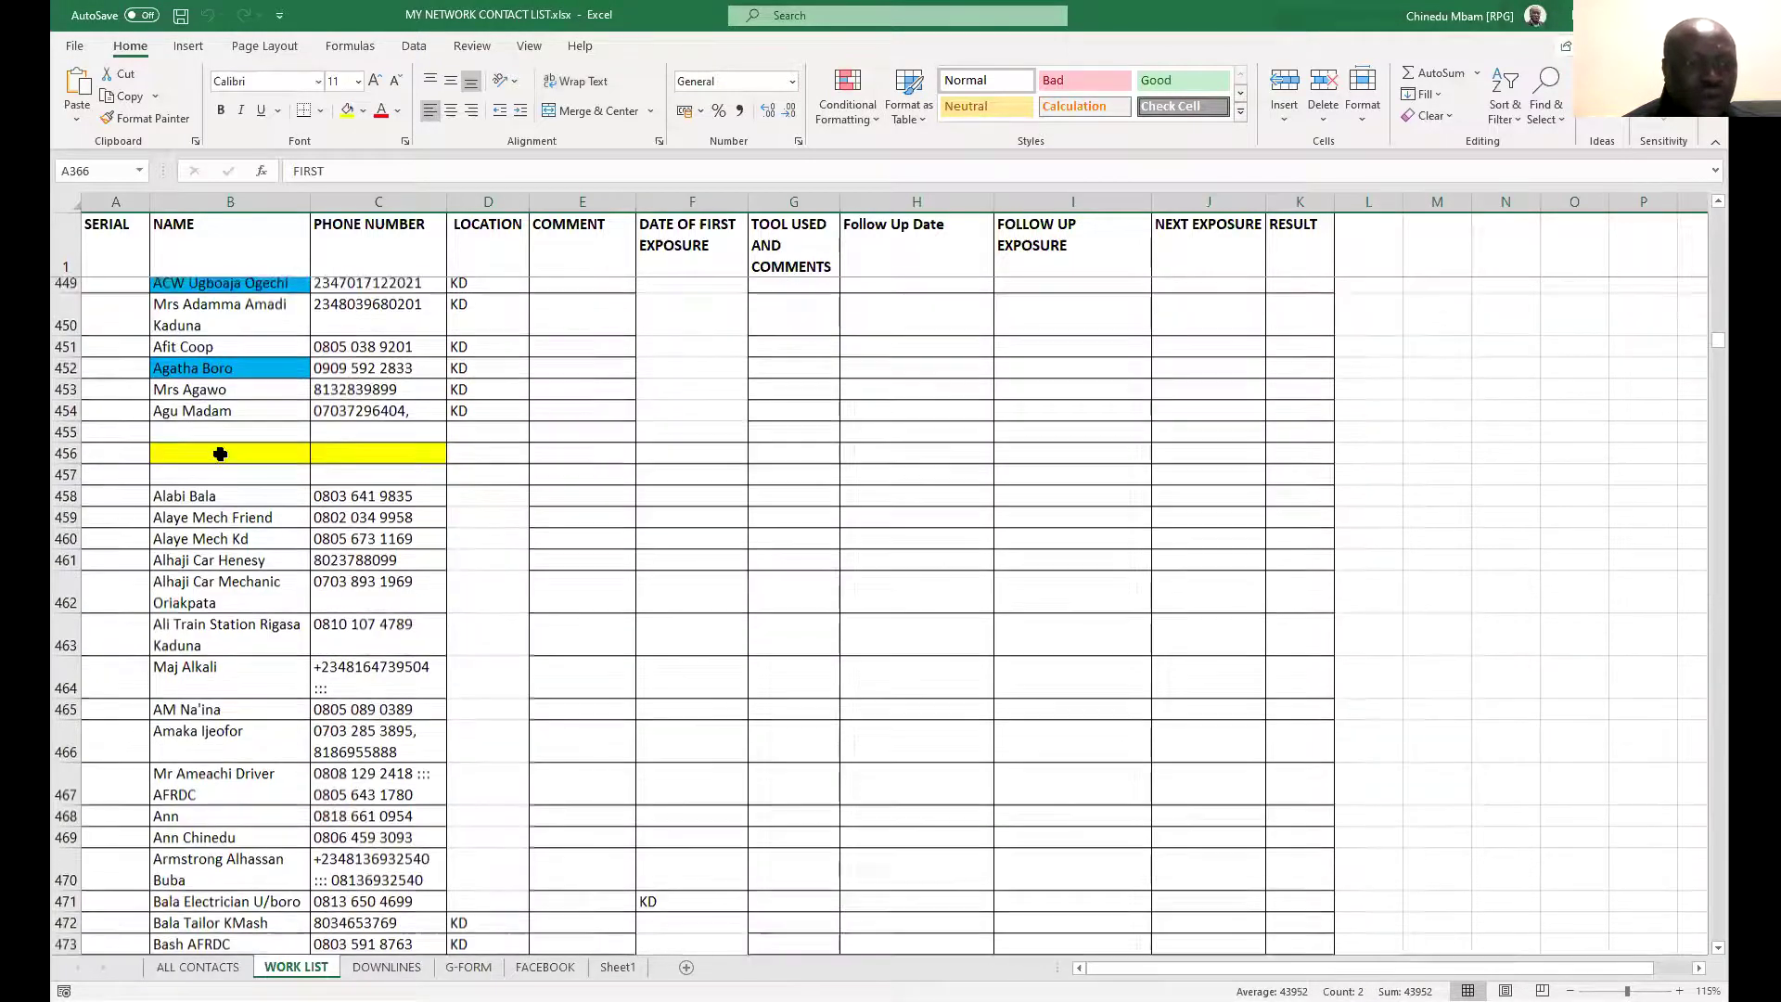
scroll(220, 454, "down", 1)
scroll(282, 517, "down", 3)
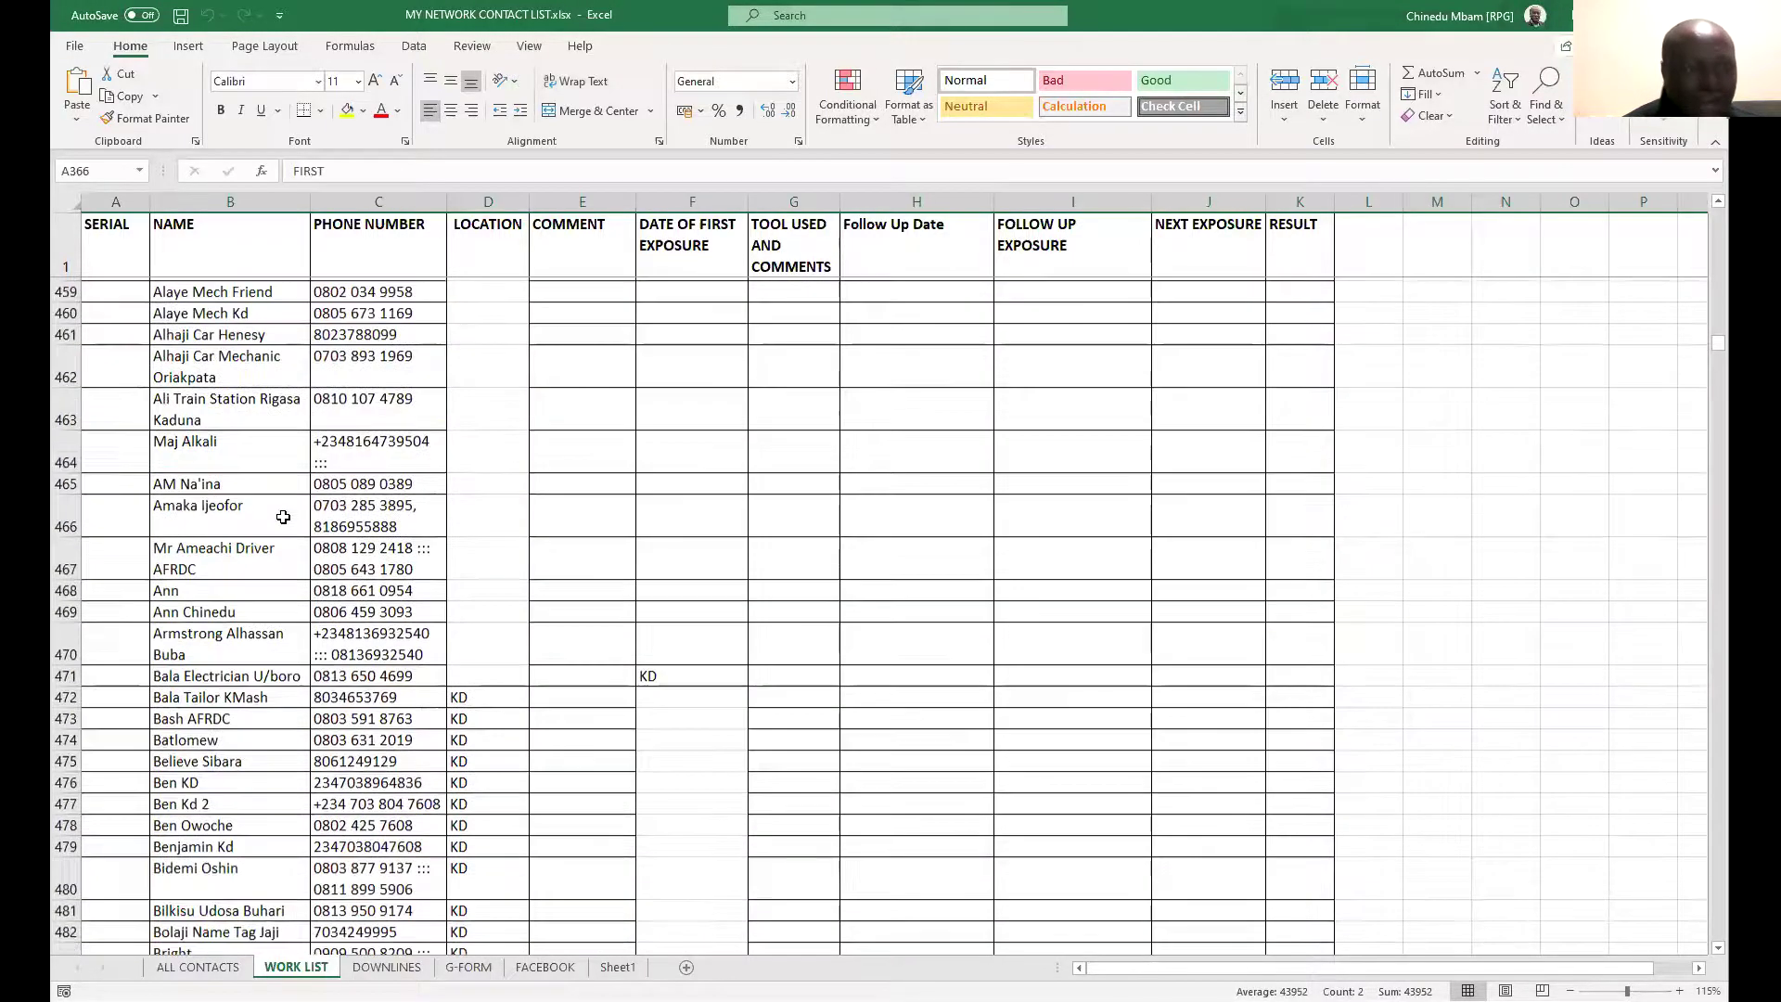
scroll(283, 517, "down", 8)
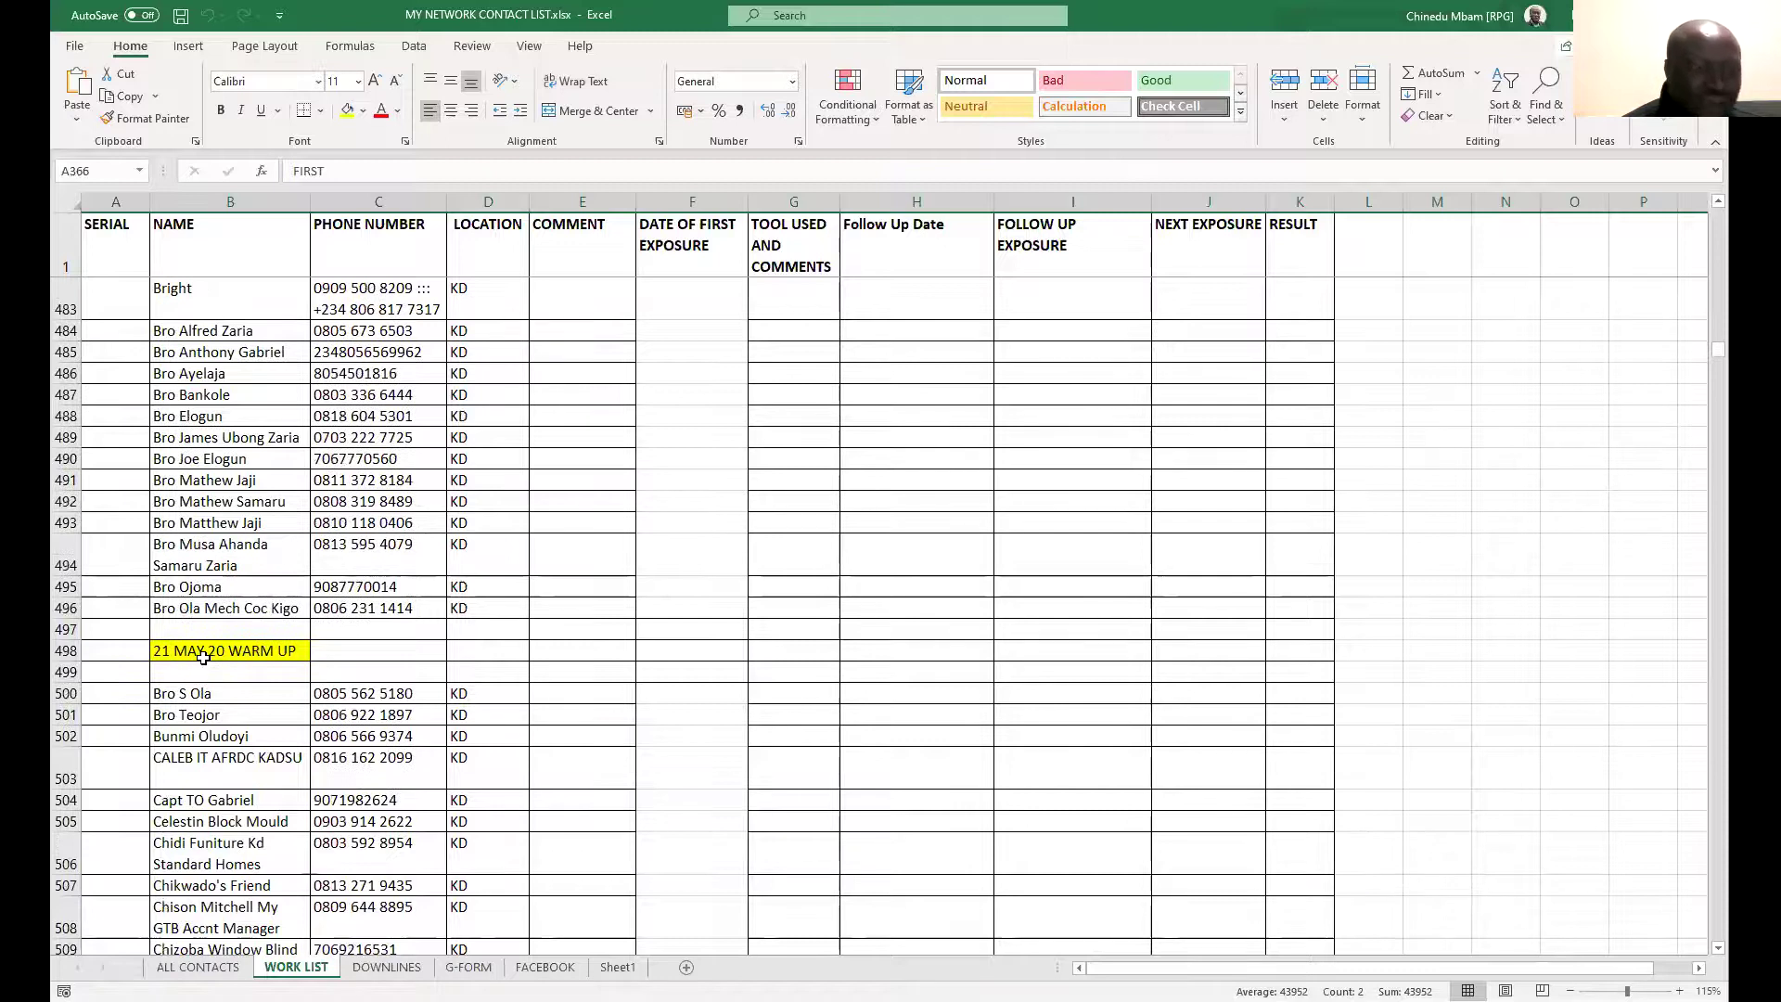
- Review the WARM UP contacts and the 25-May-20 PROSPECTING LIST, ending at the 29-May-20 heading
scroll(203, 657, "down", 15)
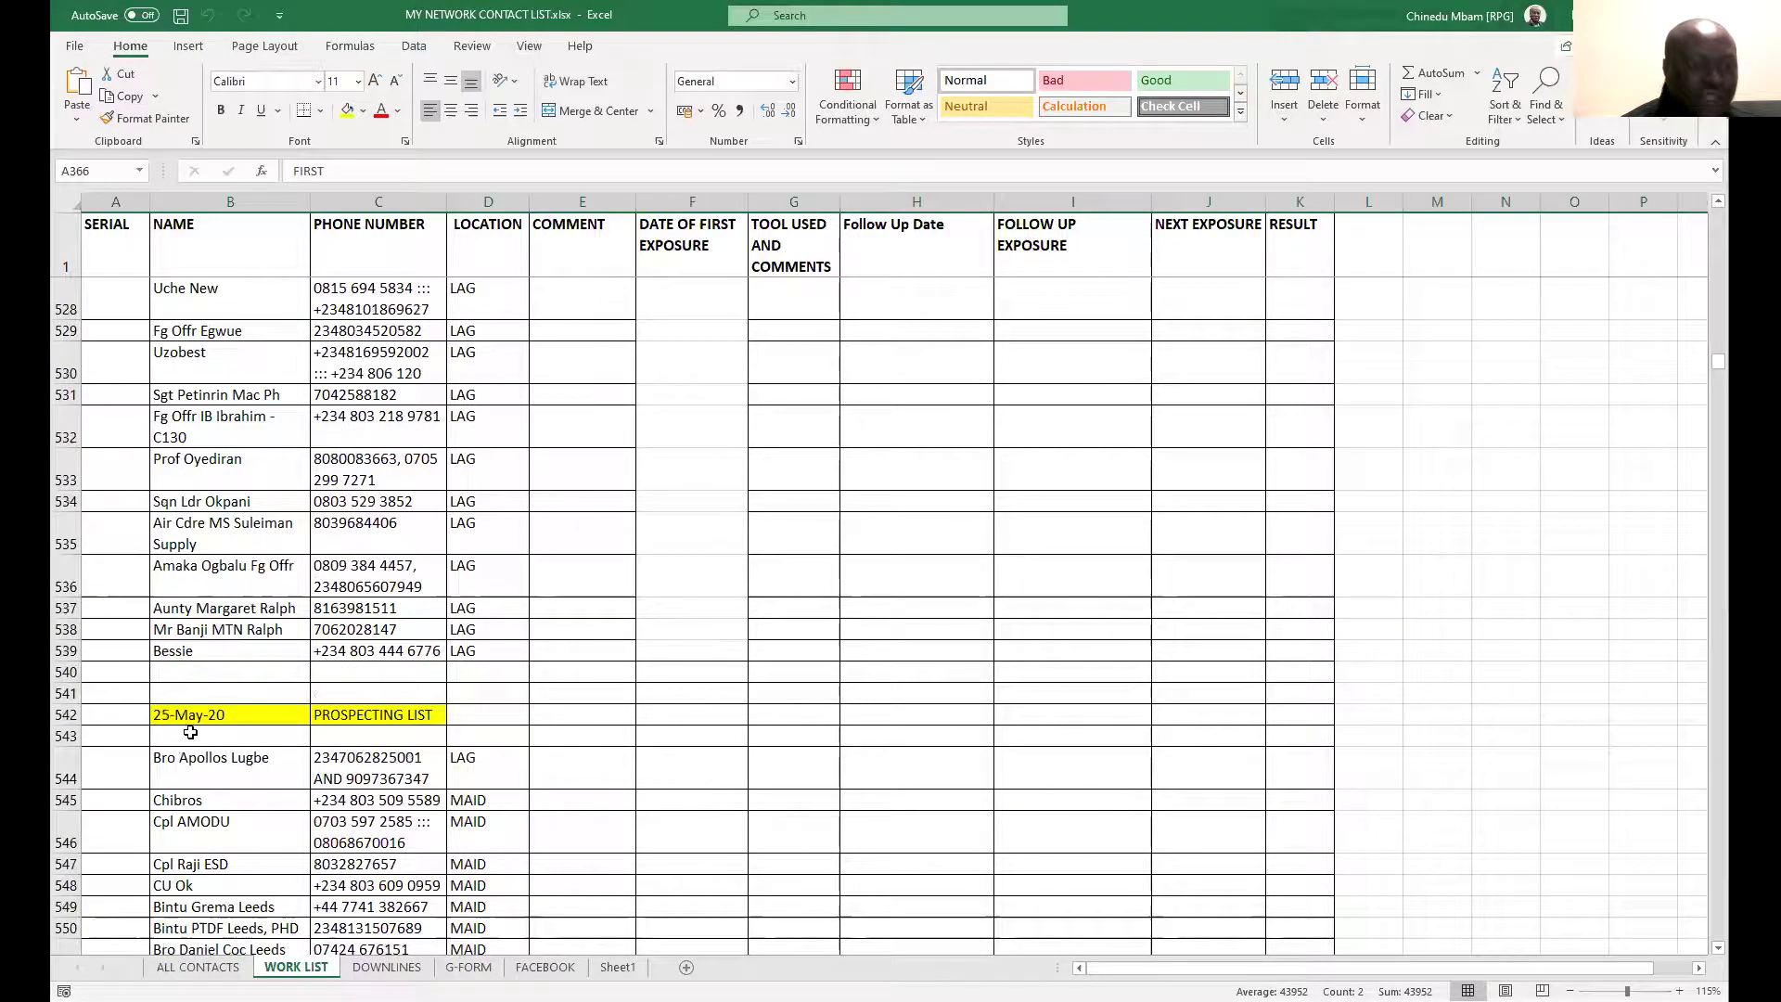
scroll(195, 728, "down", 14)
scroll(212, 716, "down", 20)
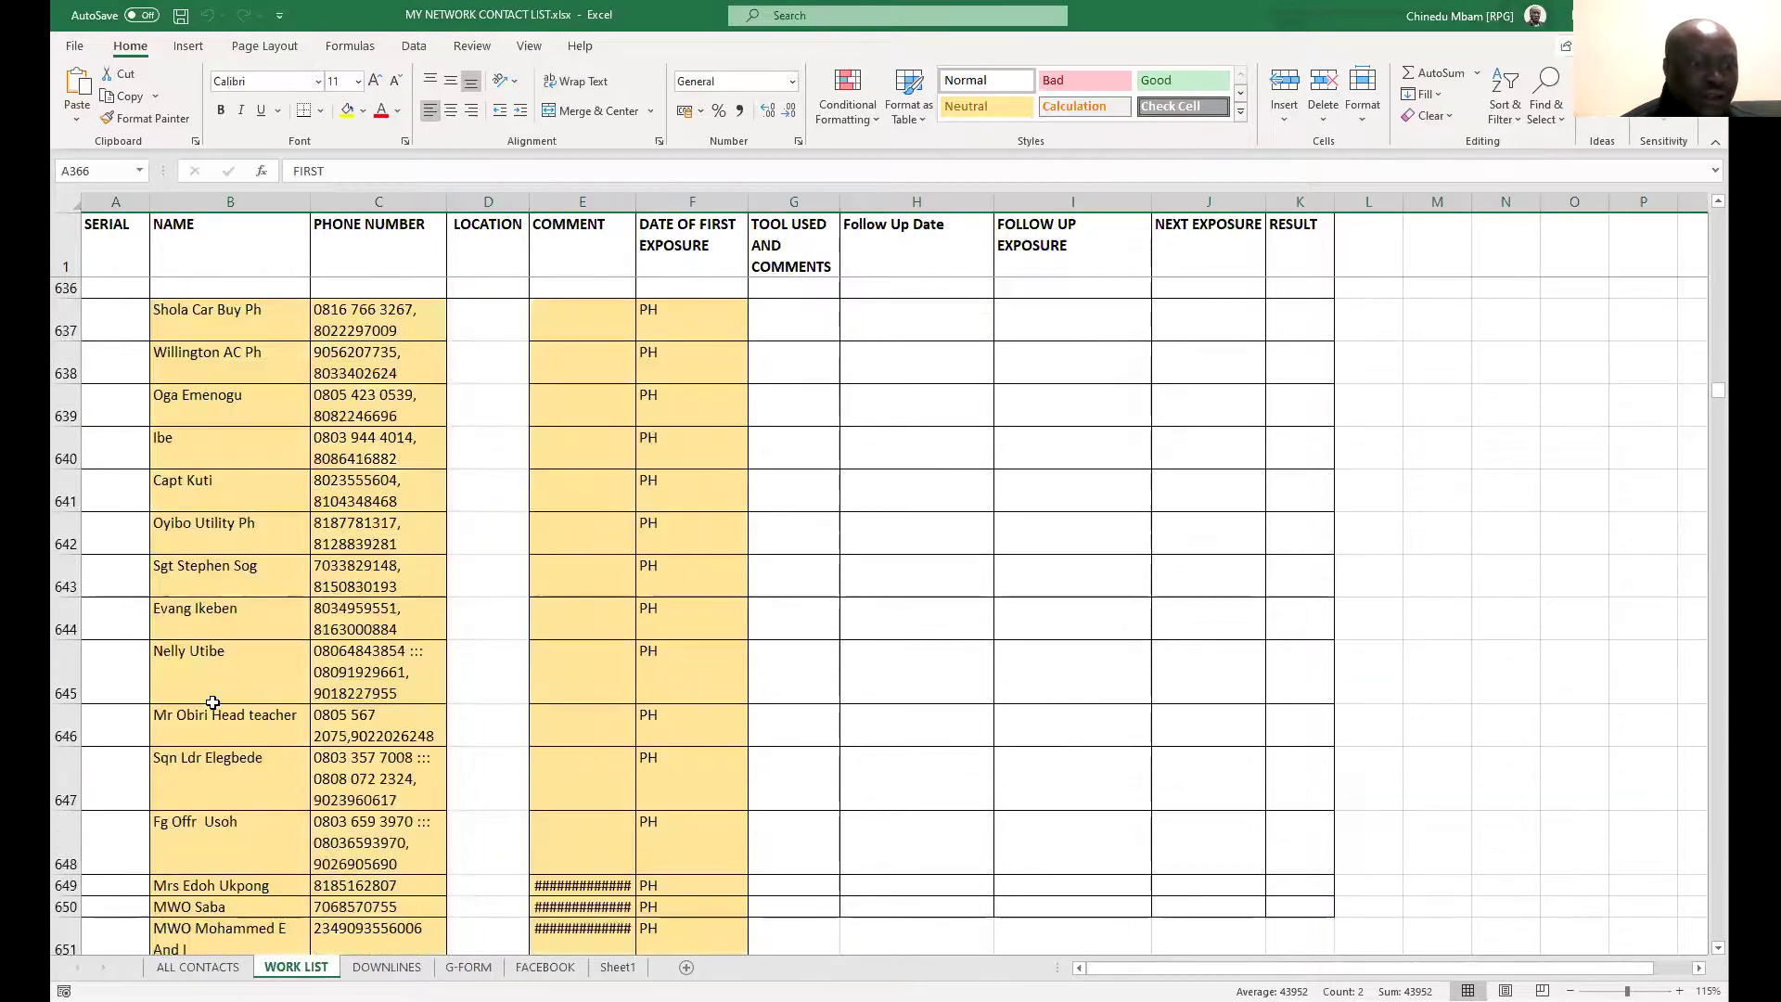
scroll(212, 702, "up", 3)
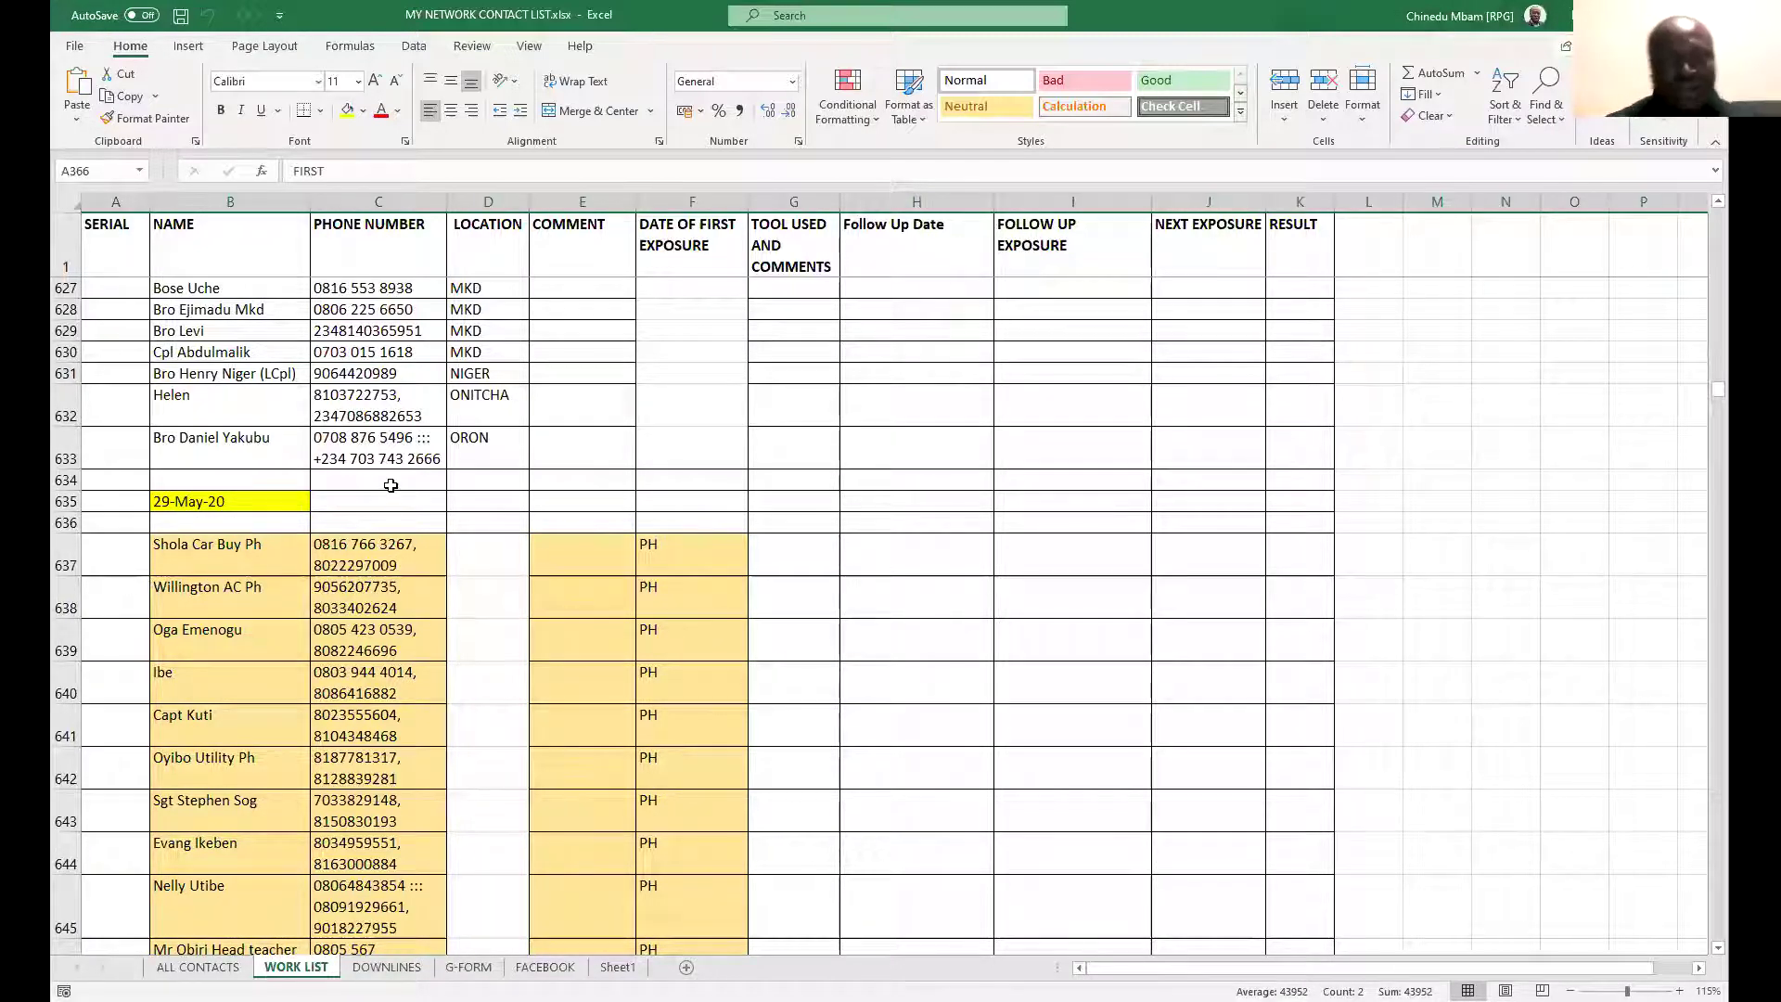
- Look through the colour-coded PH contacts under the 29-May-20 heading and the uncoloured PH rows that follow
scroll(385, 659, "down", 7)
scroll(385, 658, "down", 5)
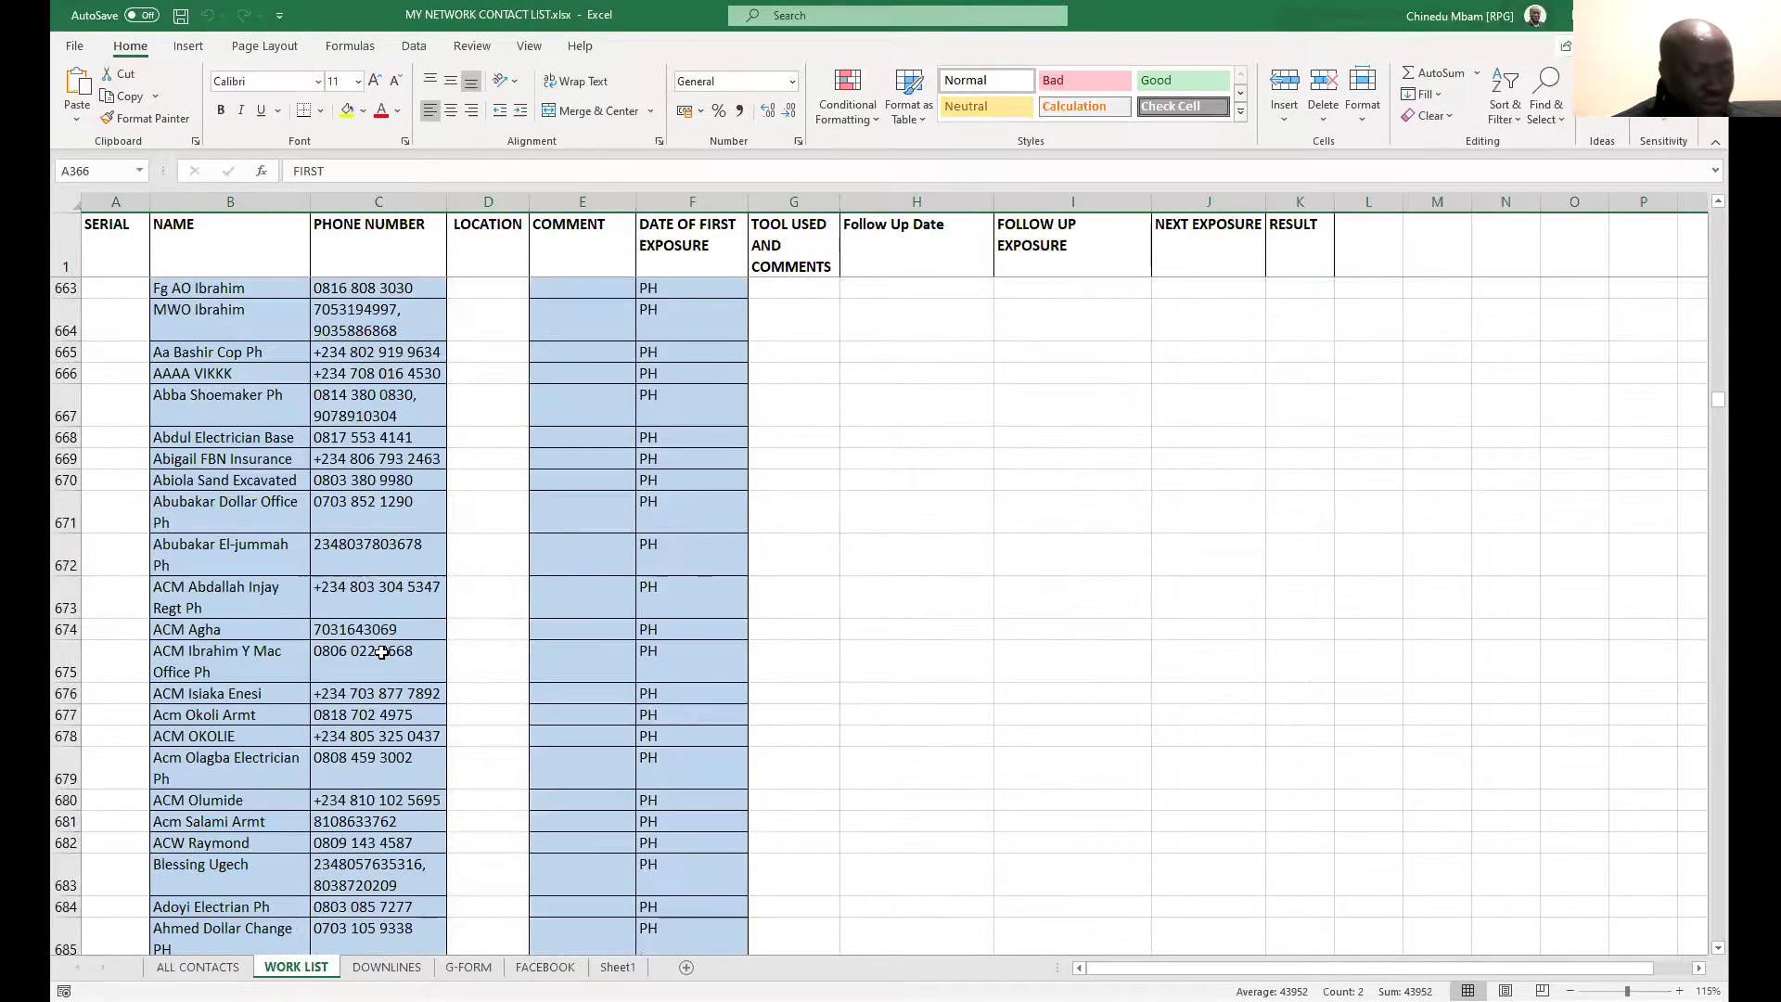
scroll(383, 652, "down", 20)
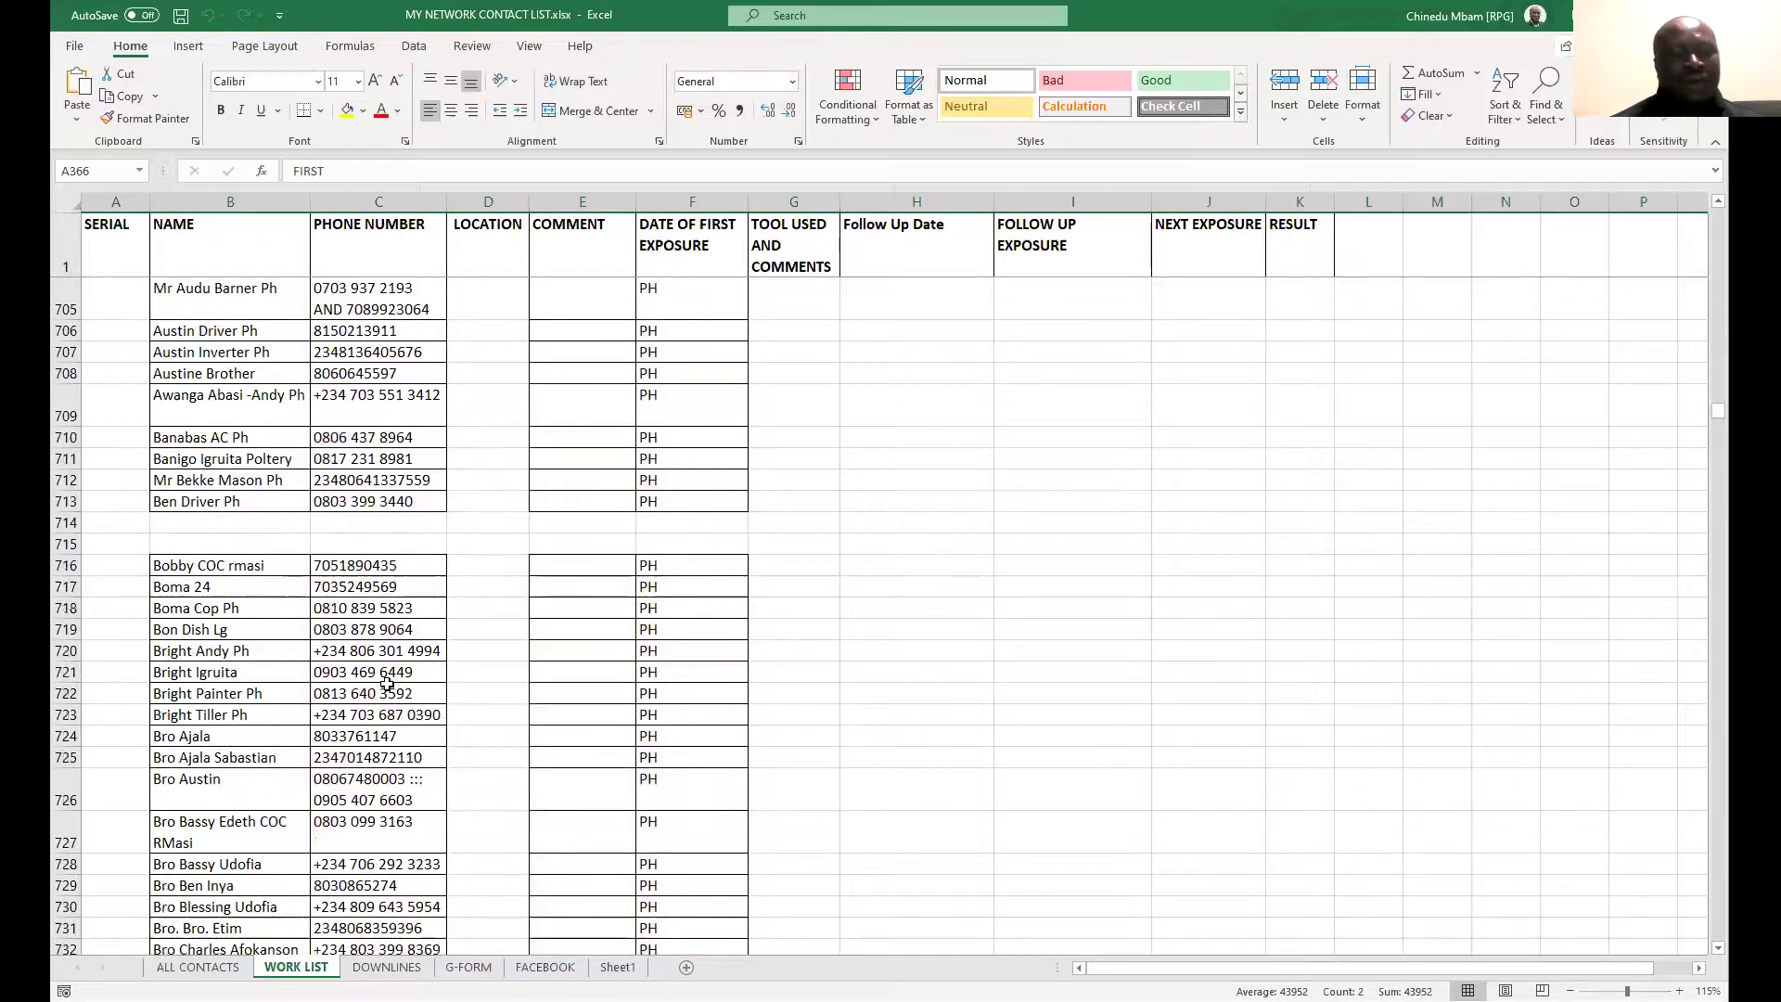